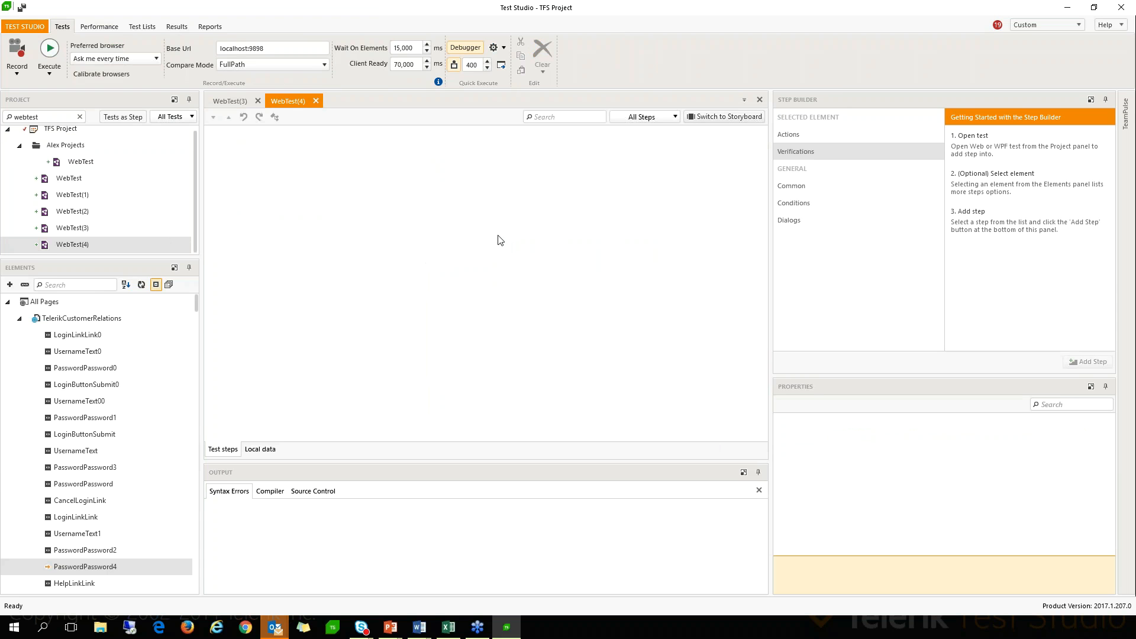
Step: Add a Test As Step to WebTest(4) that executes WebTest(3), found by searching 'webtest'
left_click(794, 187)
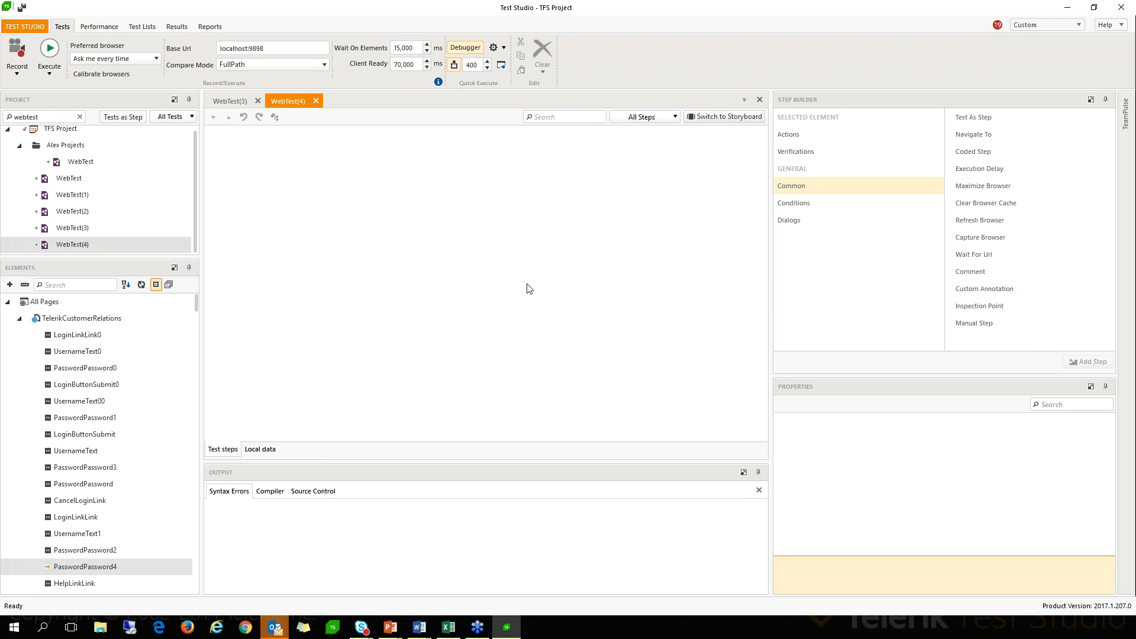
left_click(991, 117)
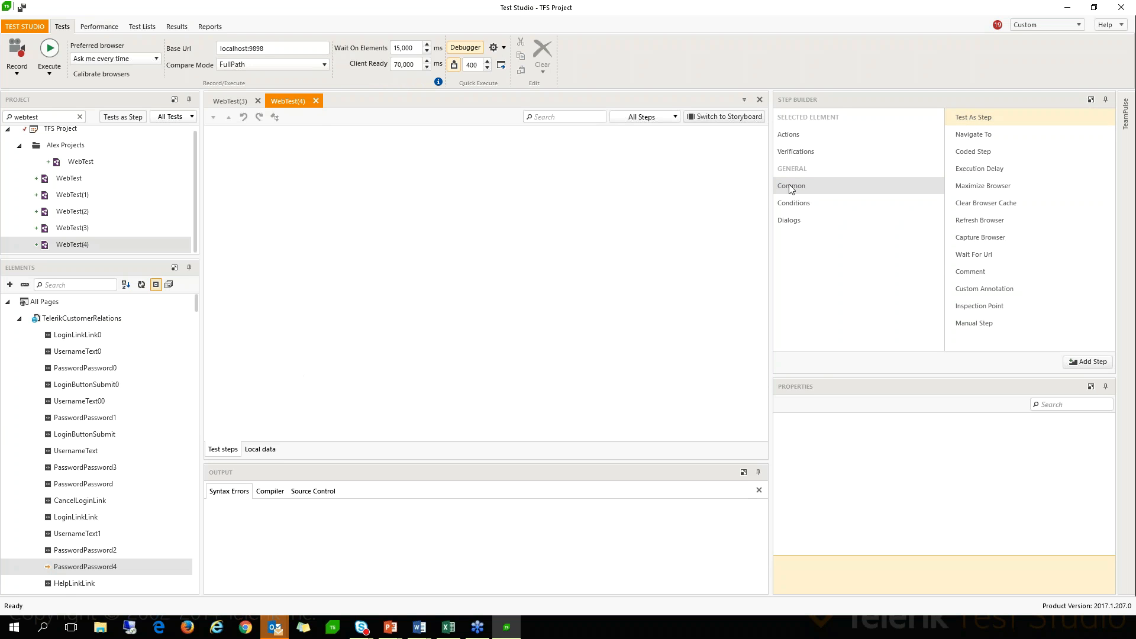
double_click(975, 118)
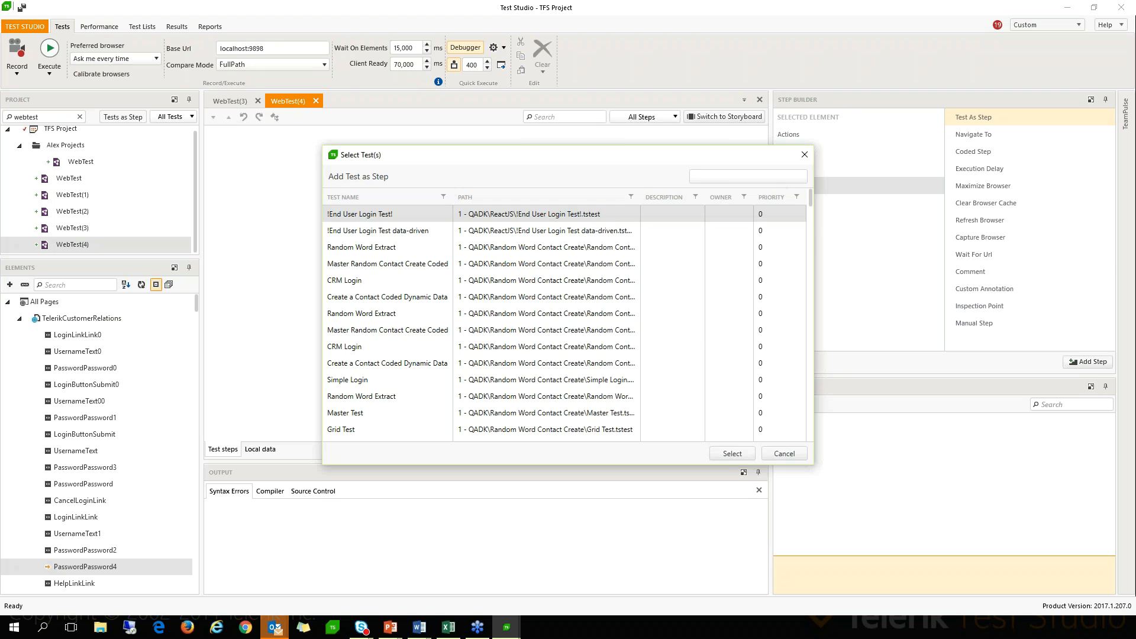
type("webtest3")
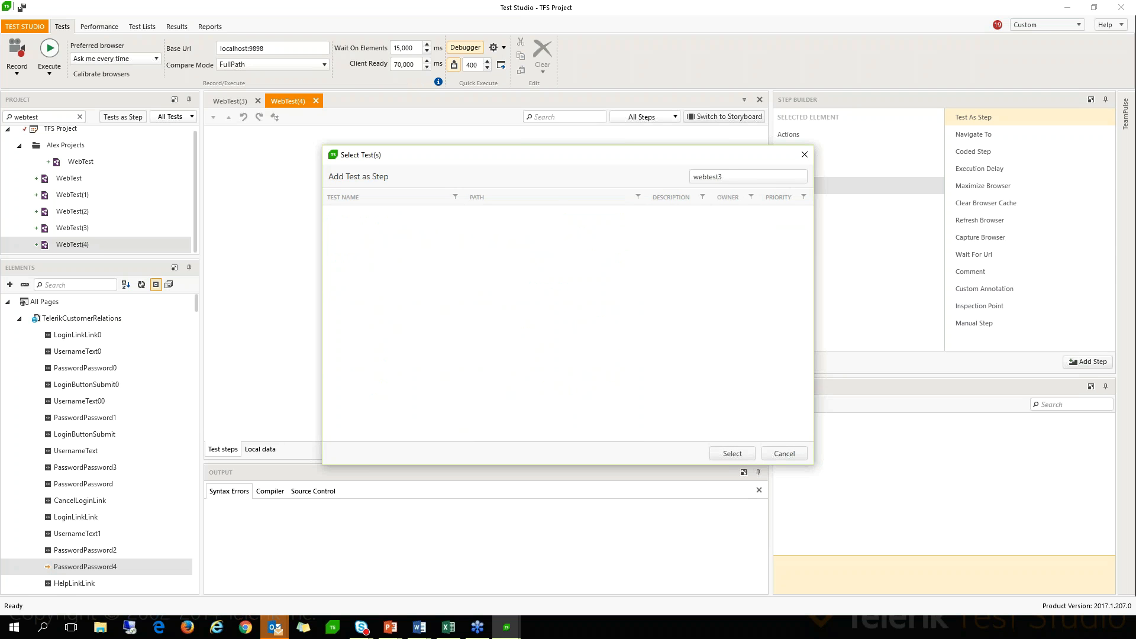
key("BackSpace")
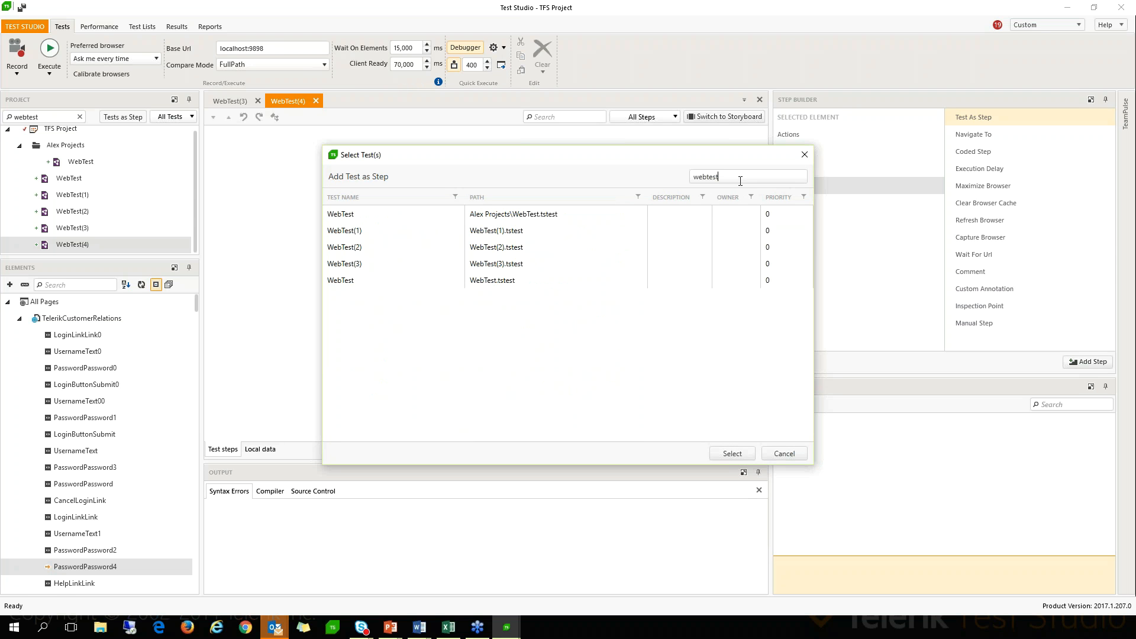
left_click(503, 264)
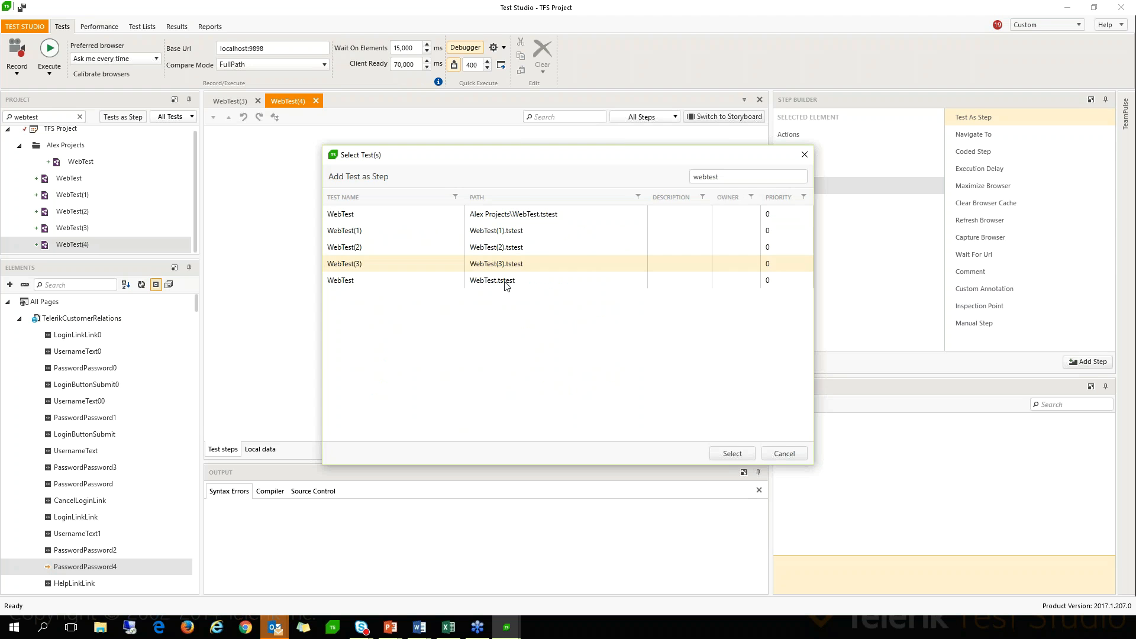
left_click(734, 454)
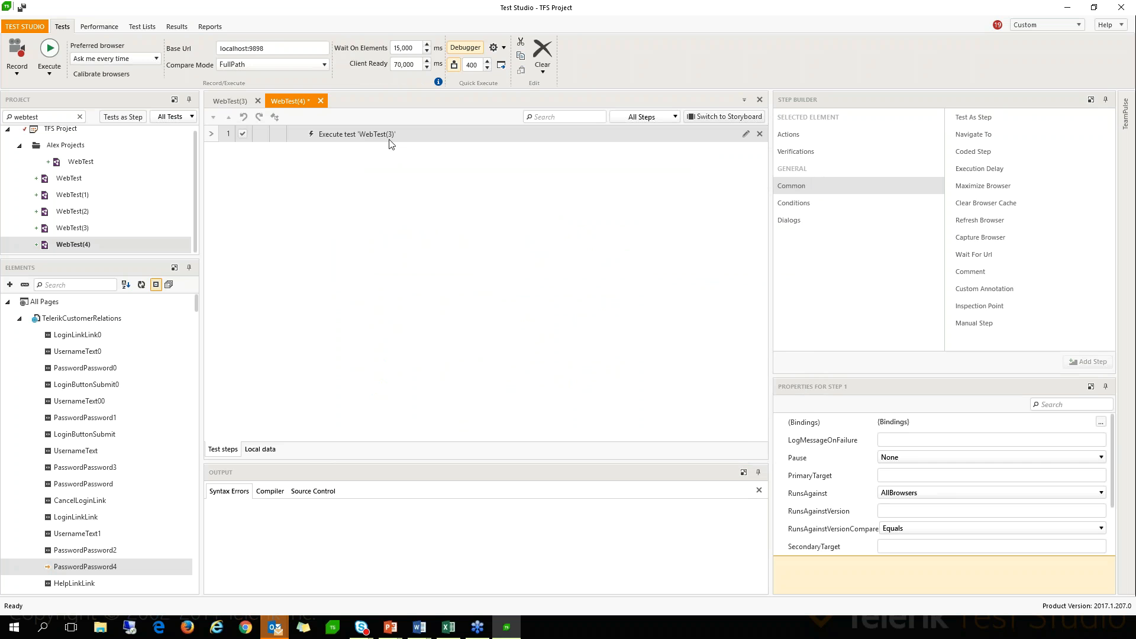
double_click(358, 133)
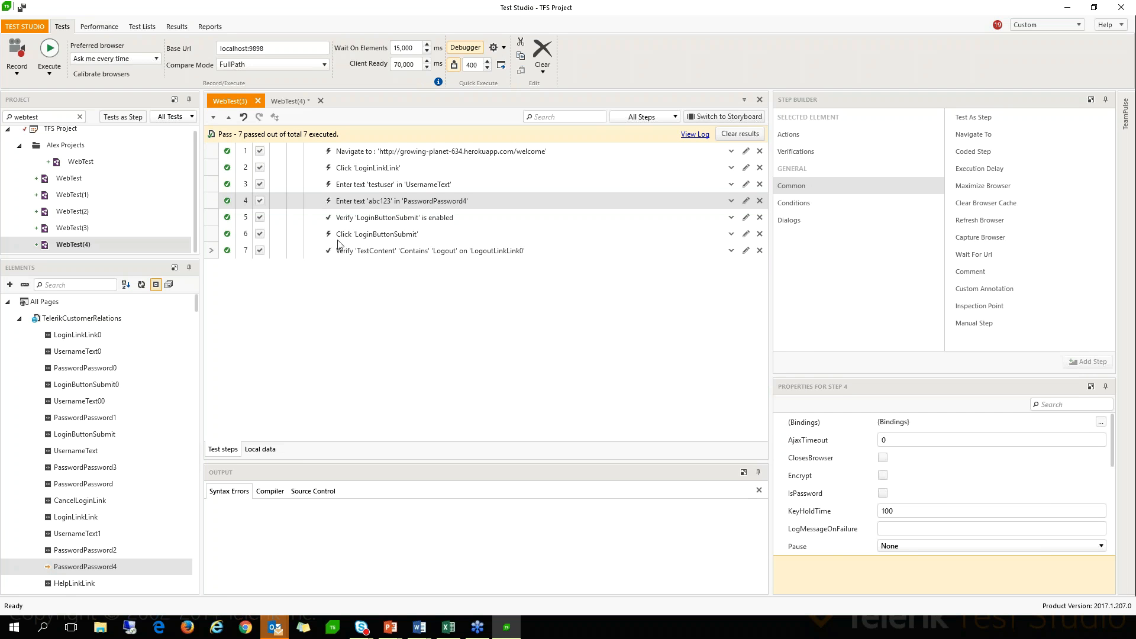
left_click(293, 100)
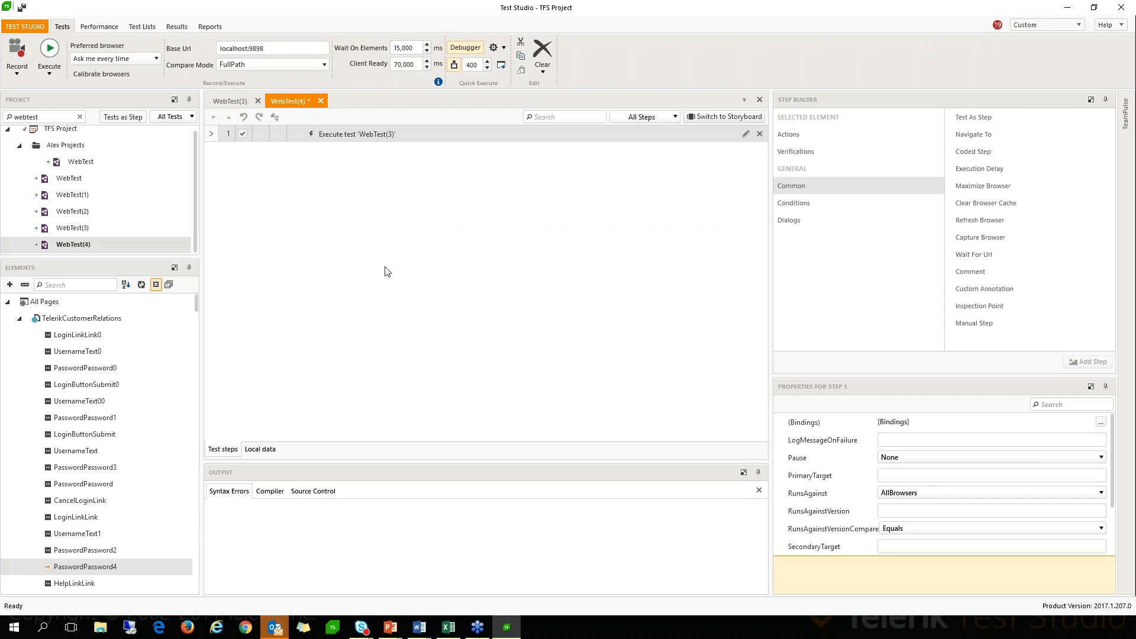
Step: Save WebTest(4) and run it to step 1 in Chrome, reaching the CRM contacts page
left_click(369, 135)
right_click(369, 135)
mouse_move(416, 201)
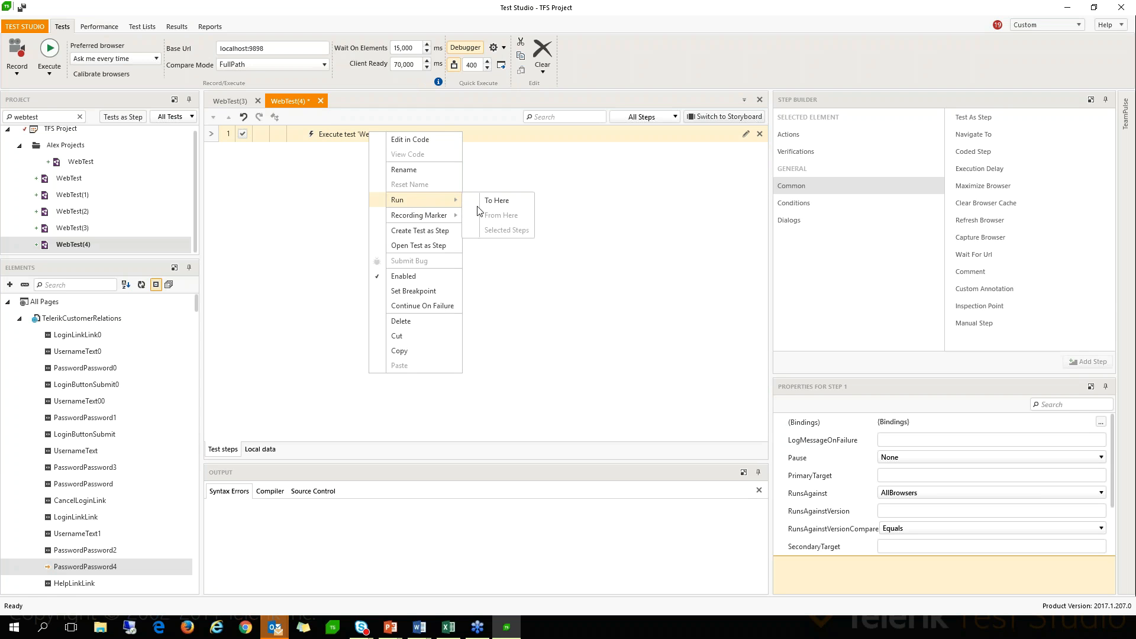
left_click(516, 205)
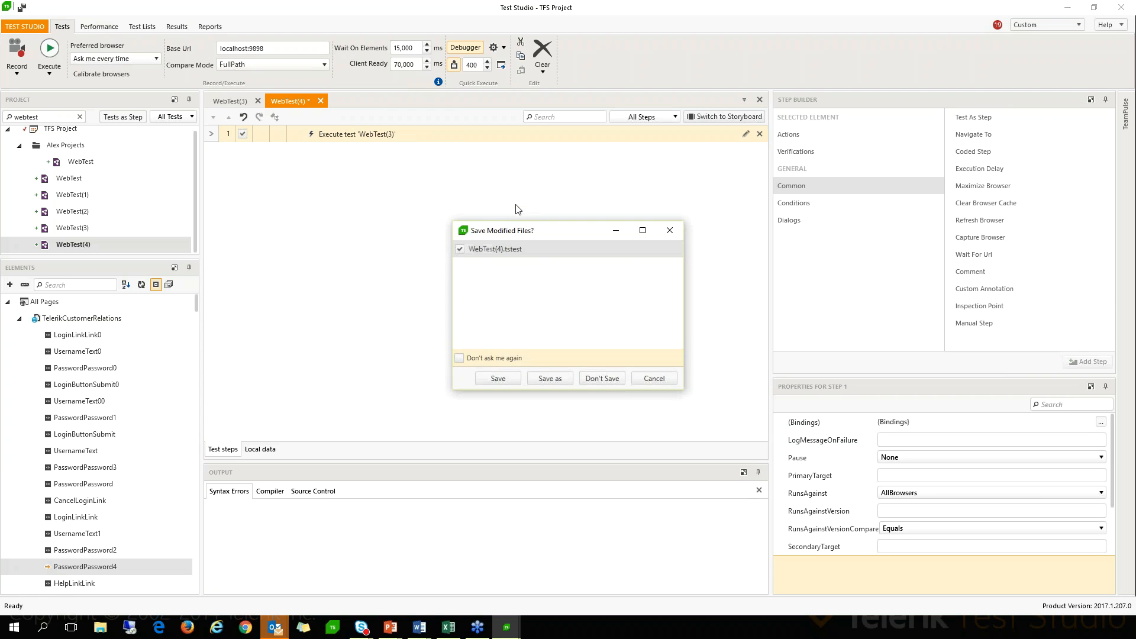
left_click(495, 382)
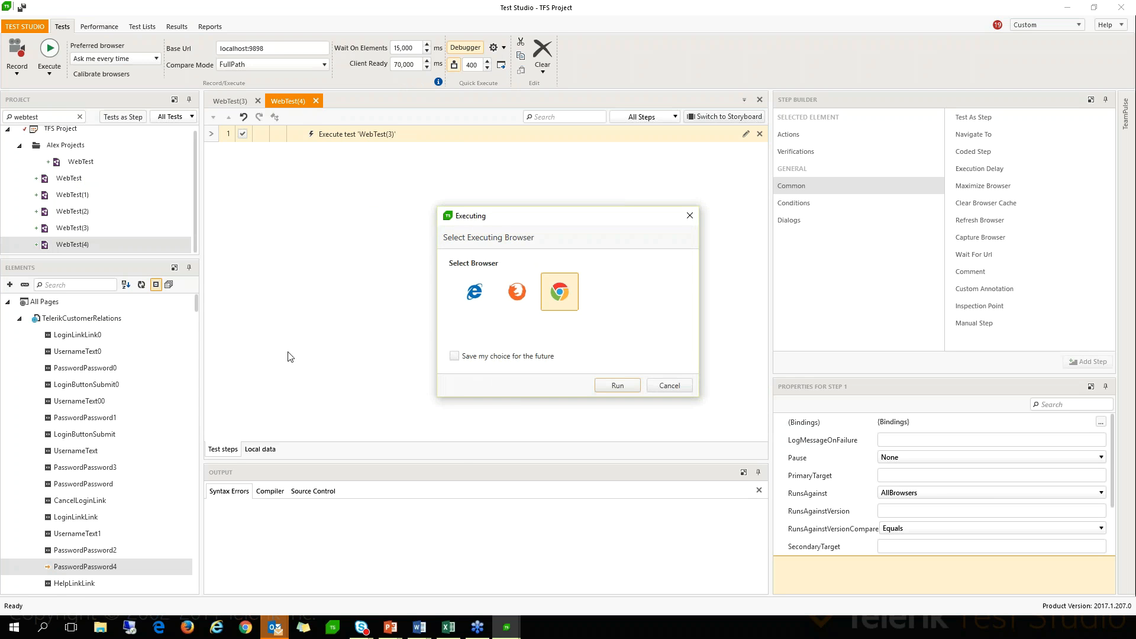
left_click(616, 386)
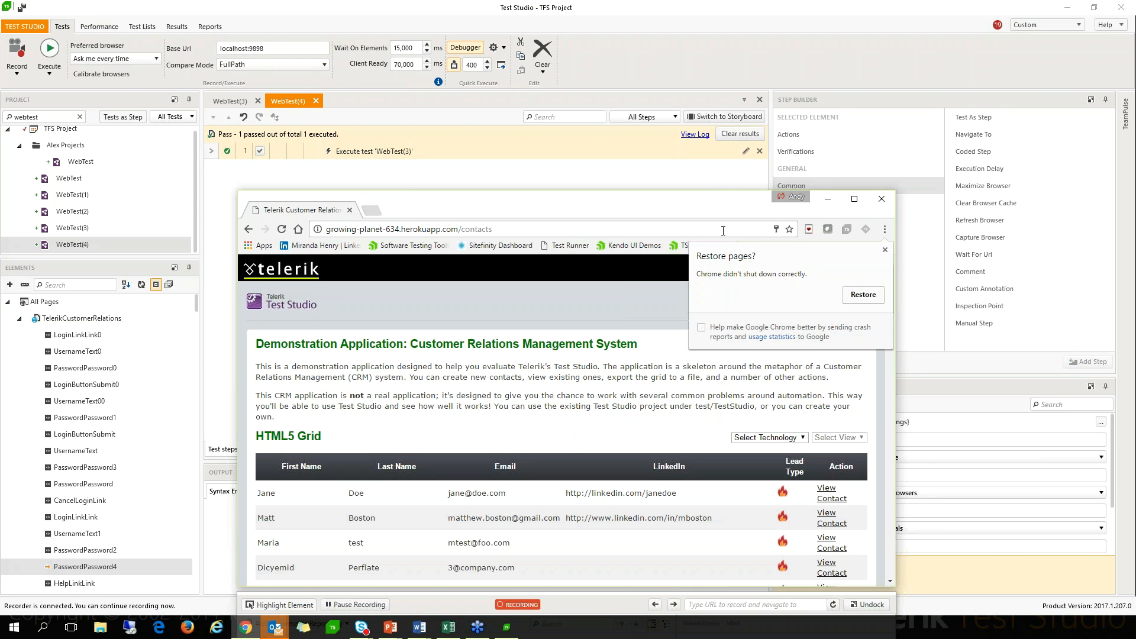
Step: Resize and move the browser, dismiss Restore pages, and open Maria's contact via View Contact
left_click_drag(747, 69, 743, 52)
left_click_drag(679, 70, 896, 24)
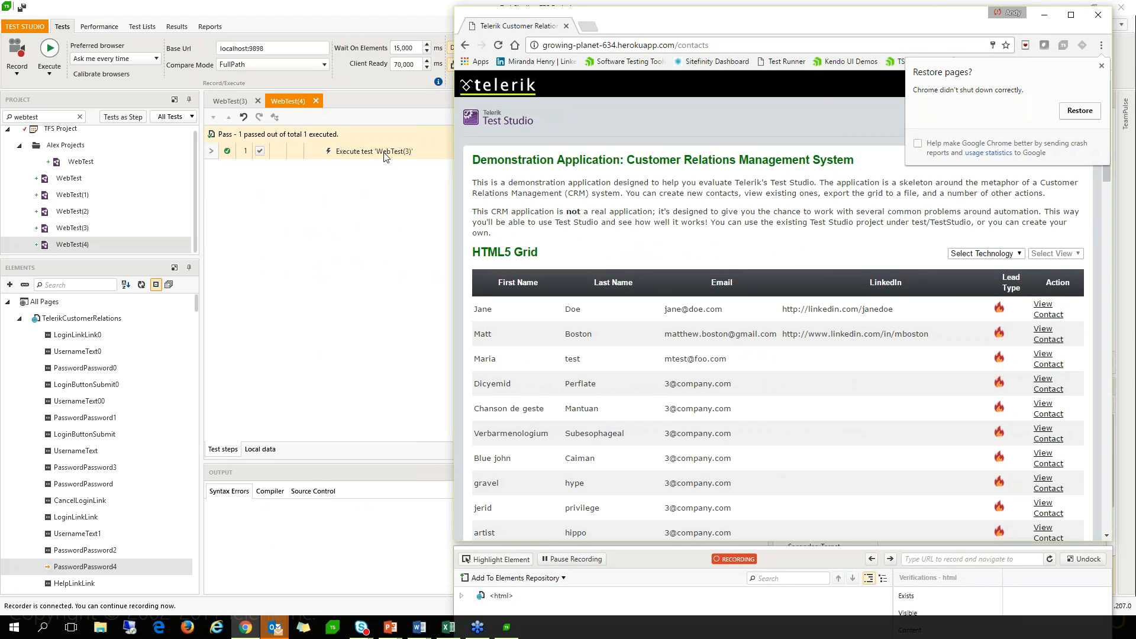
left_click(1102, 66)
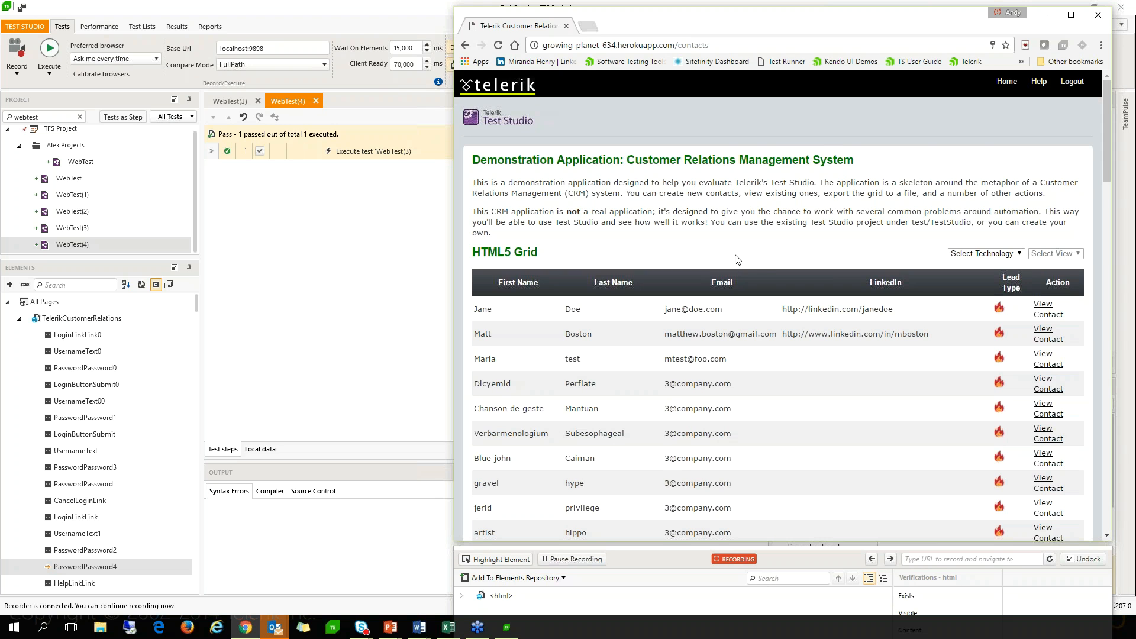
scroll(762, 273, "down", 1)
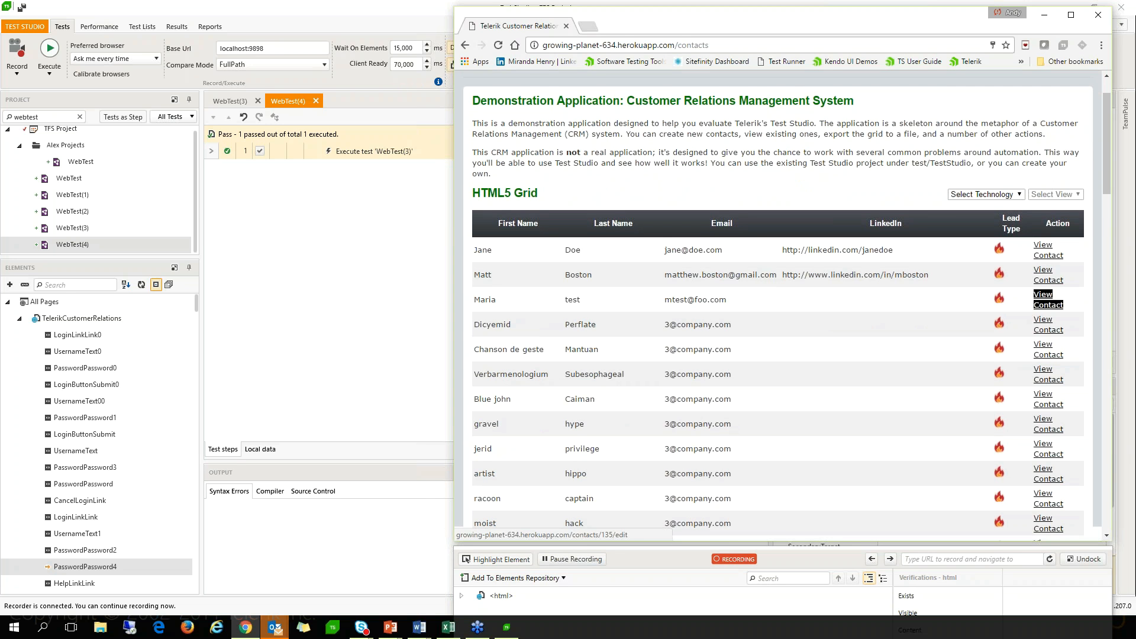
left_click(1045, 304)
Step: Delete '135/edit' from step 3's PopupUrl so it ends at contacts/
left_click(332, 191)
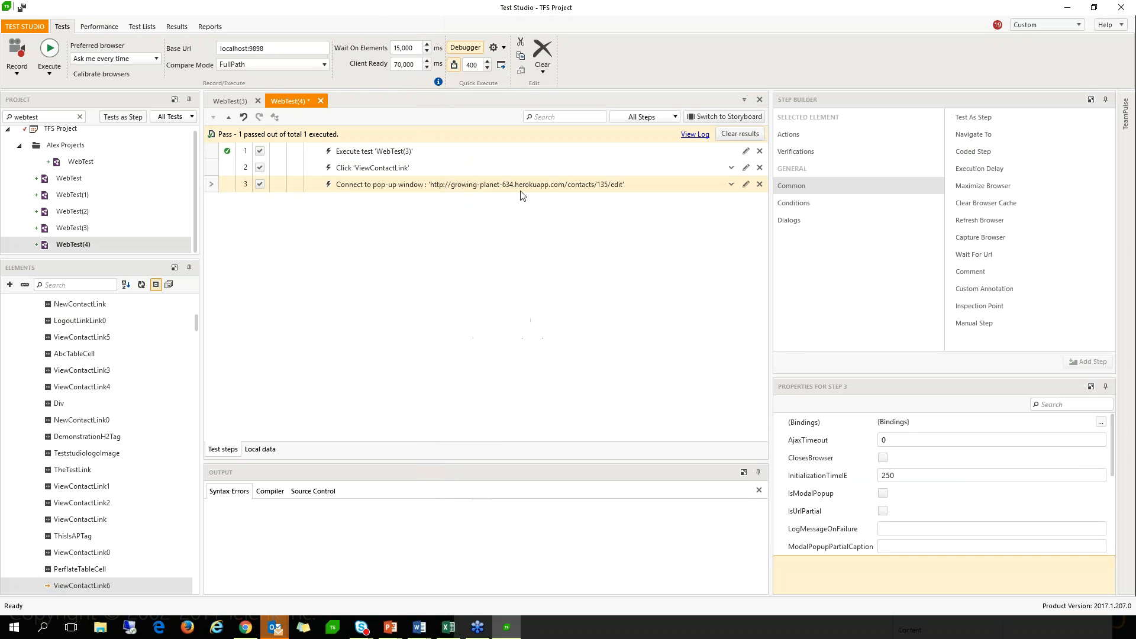
double_click(516, 189)
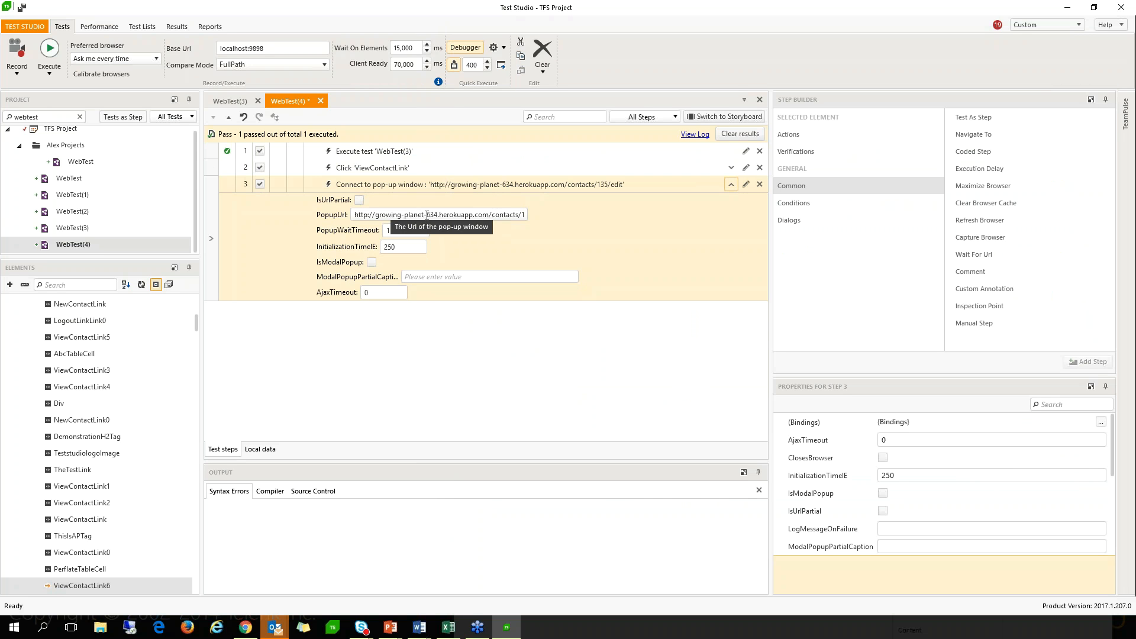
left_click_drag(470, 215, 583, 227)
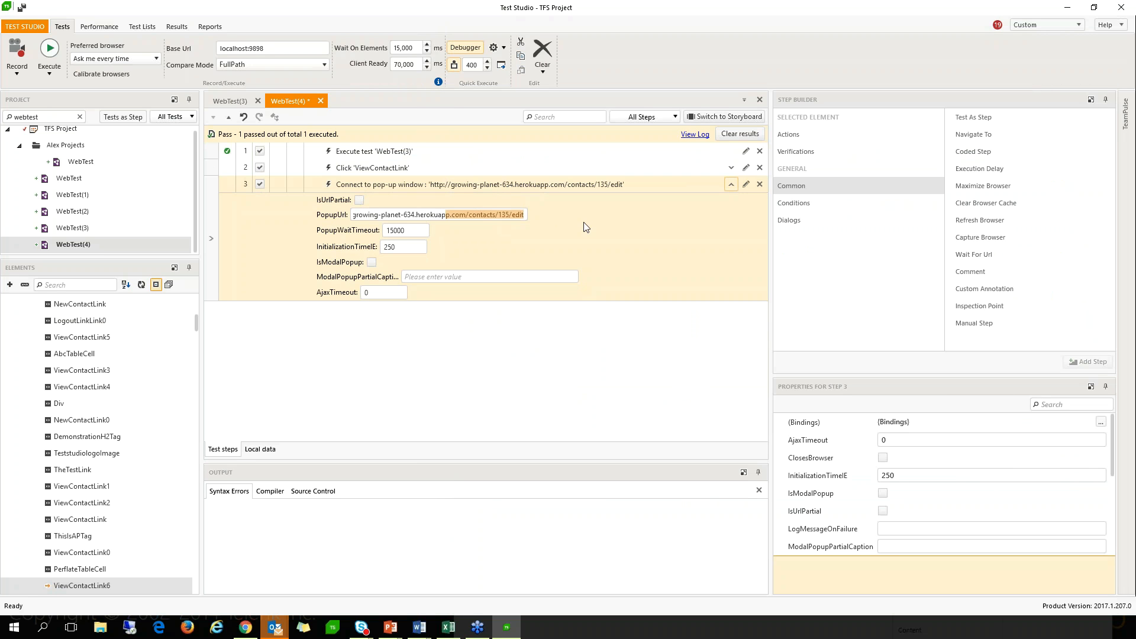
left_click(507, 213)
double_click(507, 213)
left_click_drag(499, 215, 555, 227)
key("BackSpace")
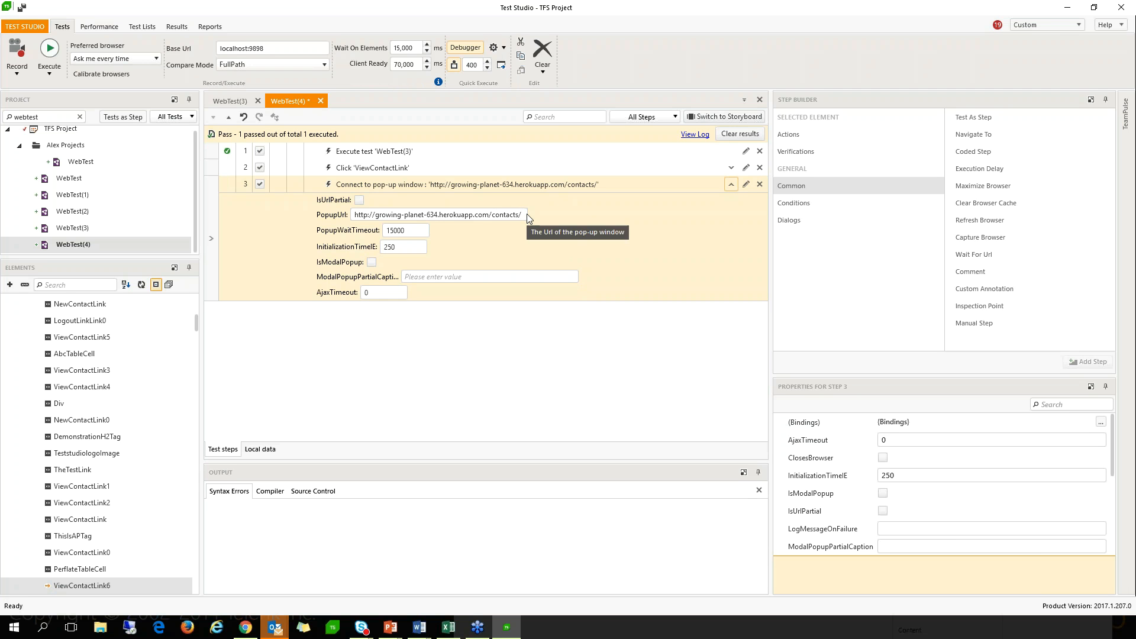
Step: Check IsUrlPartial on step 3's pop-up URL and collapse its inline editor
type("150")
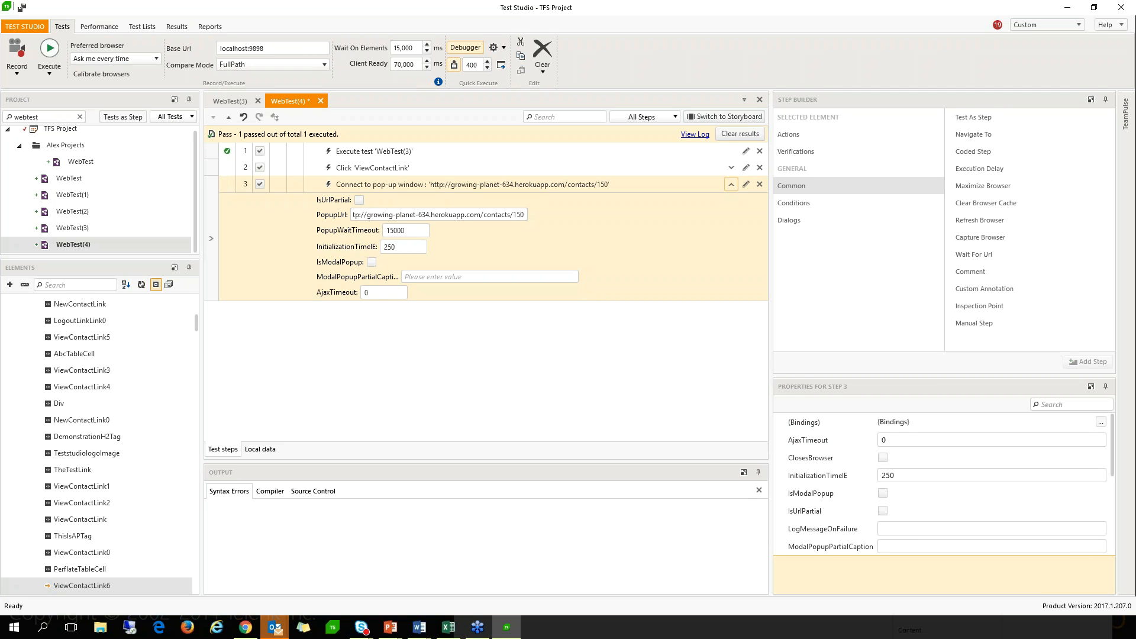
key("BackSpace")
key("BackSpace")
key("BackSpace")
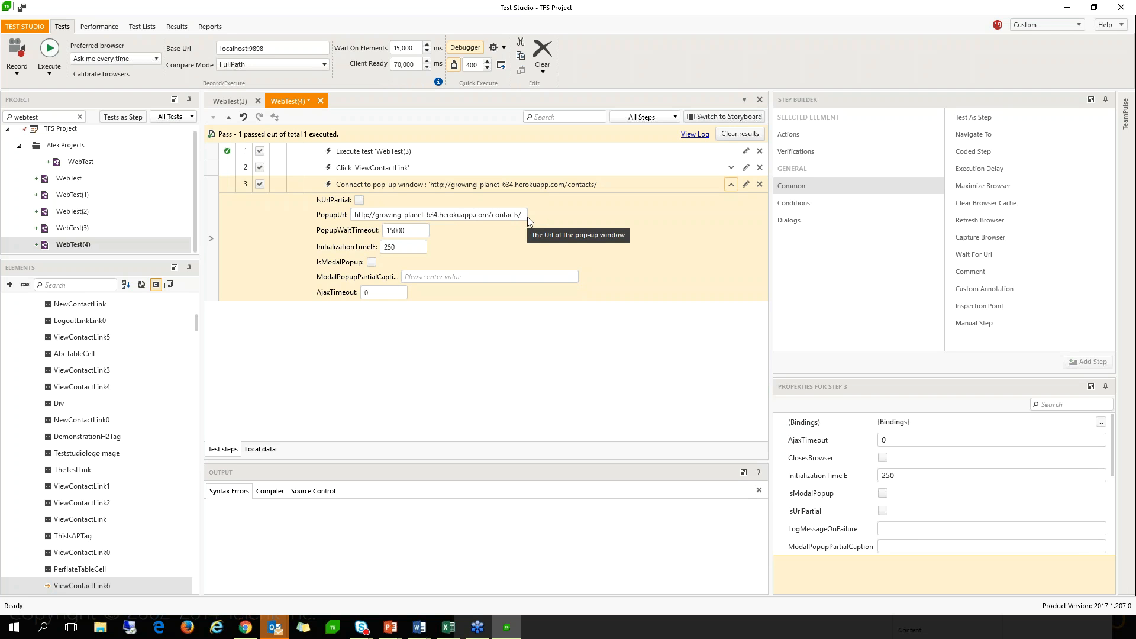
left_click(527, 217)
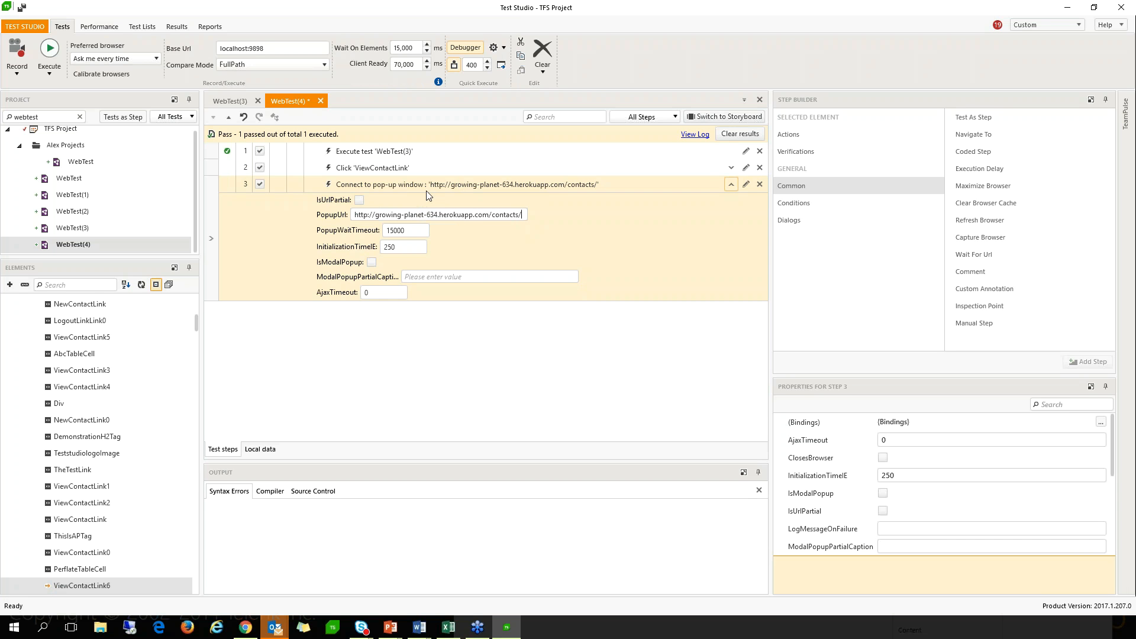
left_click(360, 201)
left_click(370, 186)
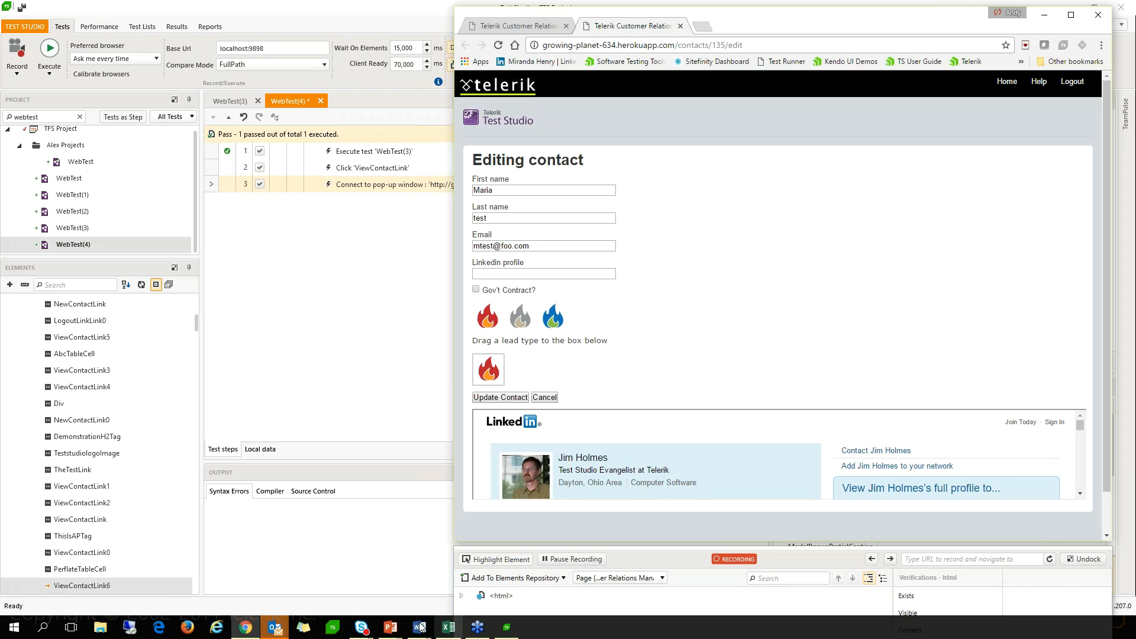
Step: Bring the 'Over the next 4 hours' PowerPoint slide show to the front from the taskbar
mouse_move(391, 627)
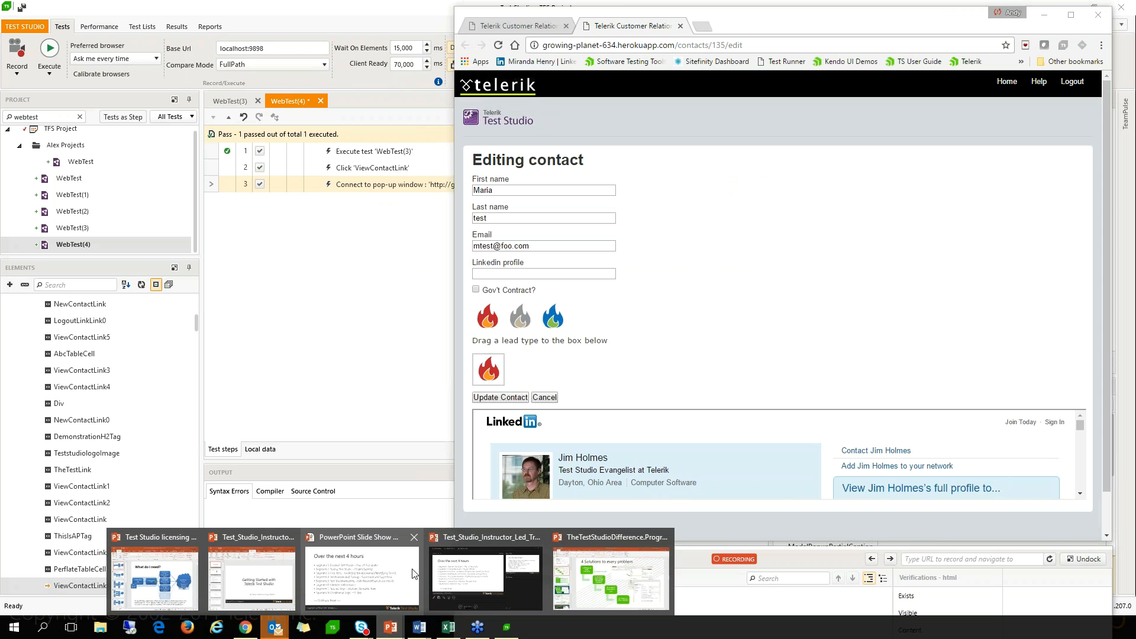
mouse_move(413, 574)
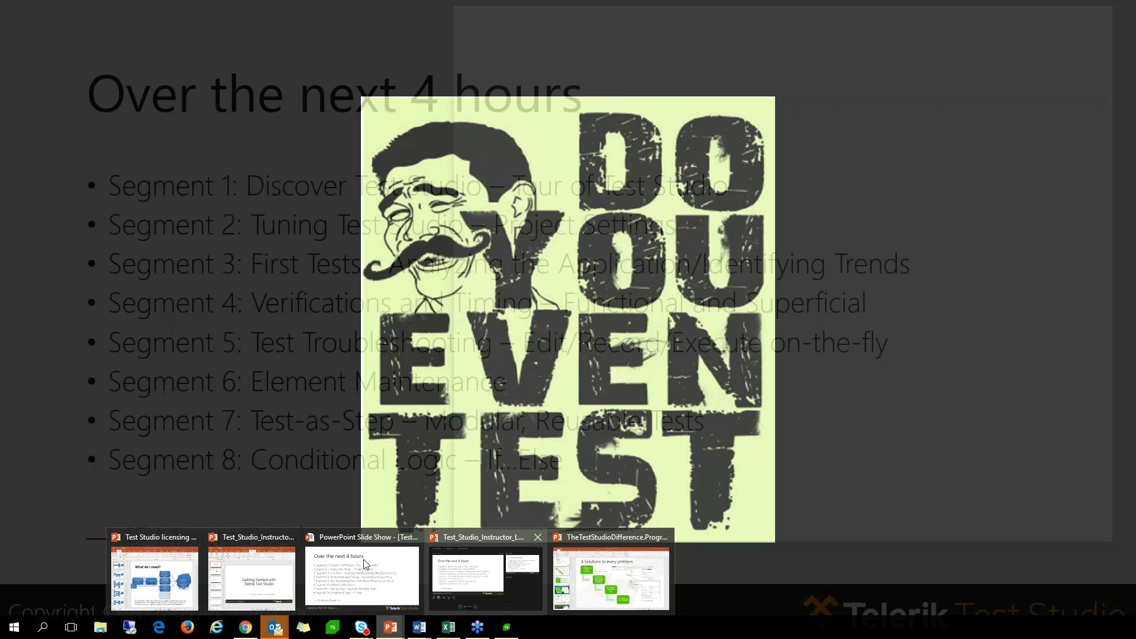
left_click(365, 564)
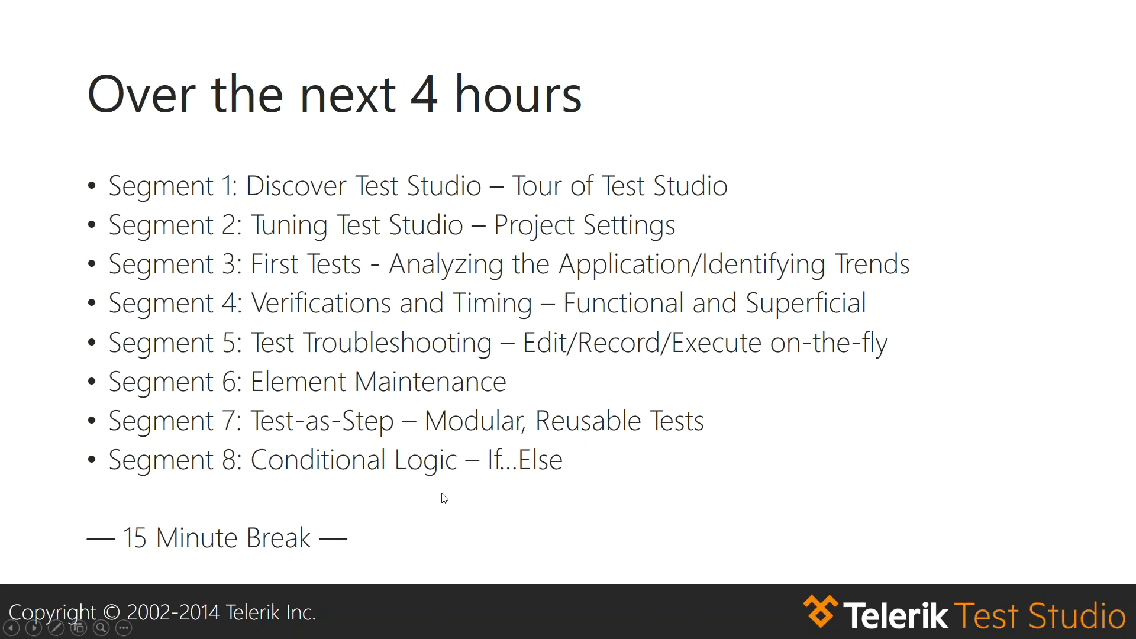
key("alt+Tab")
key("alt+Tab")
key("alt+Tab")
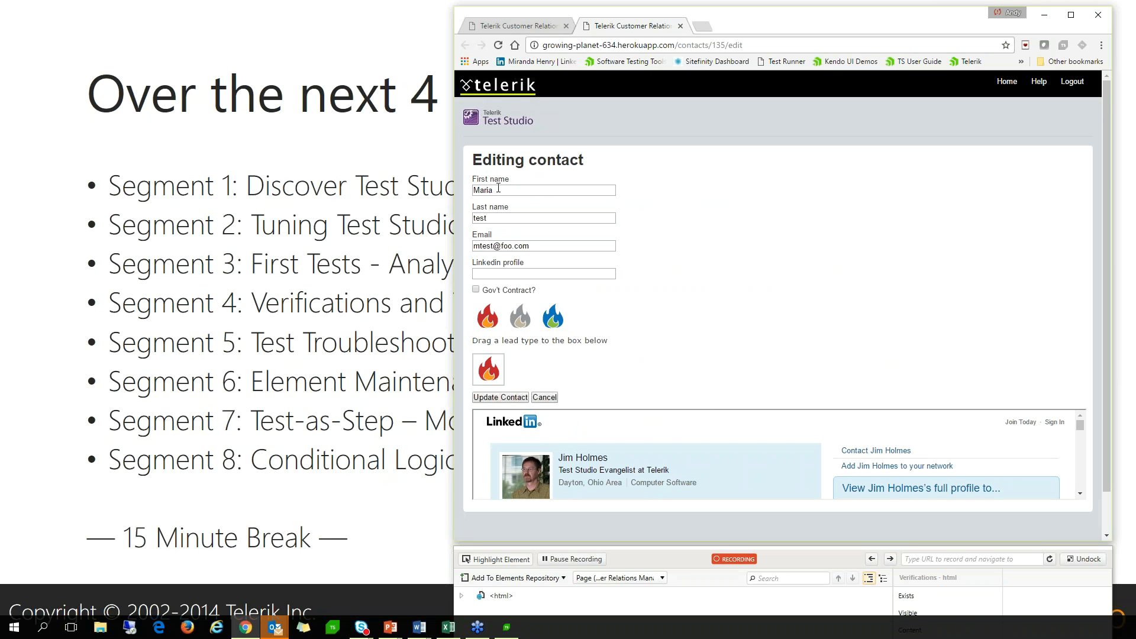
Step: Return to the Editing contact page, pause recording, and drag the browser window left
key("alt+Tab")
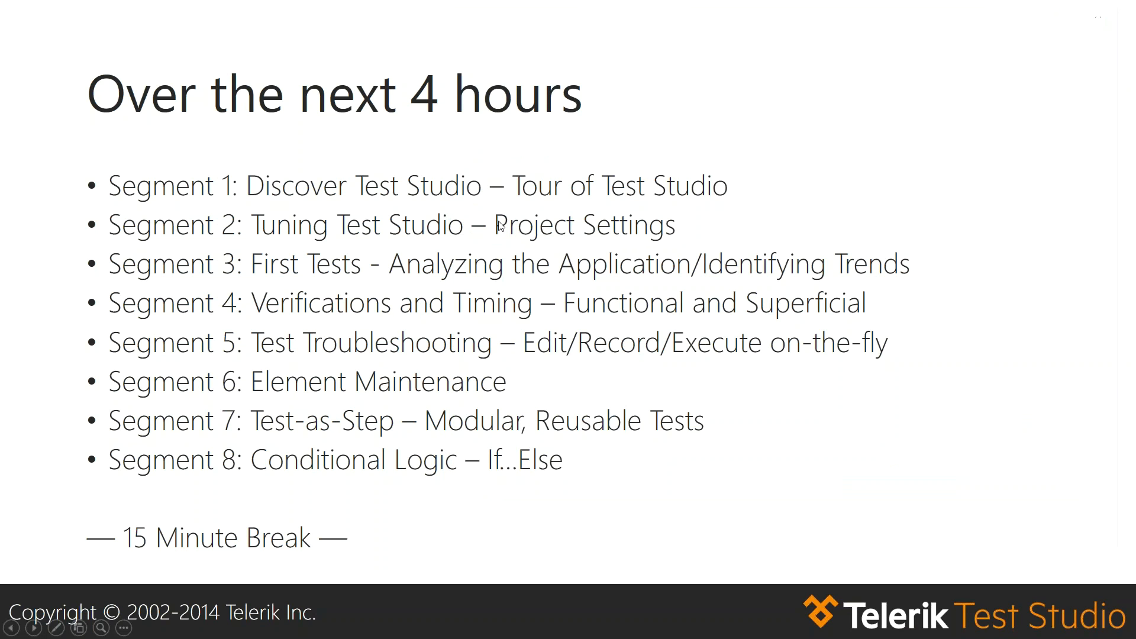
key("alt+Tab")
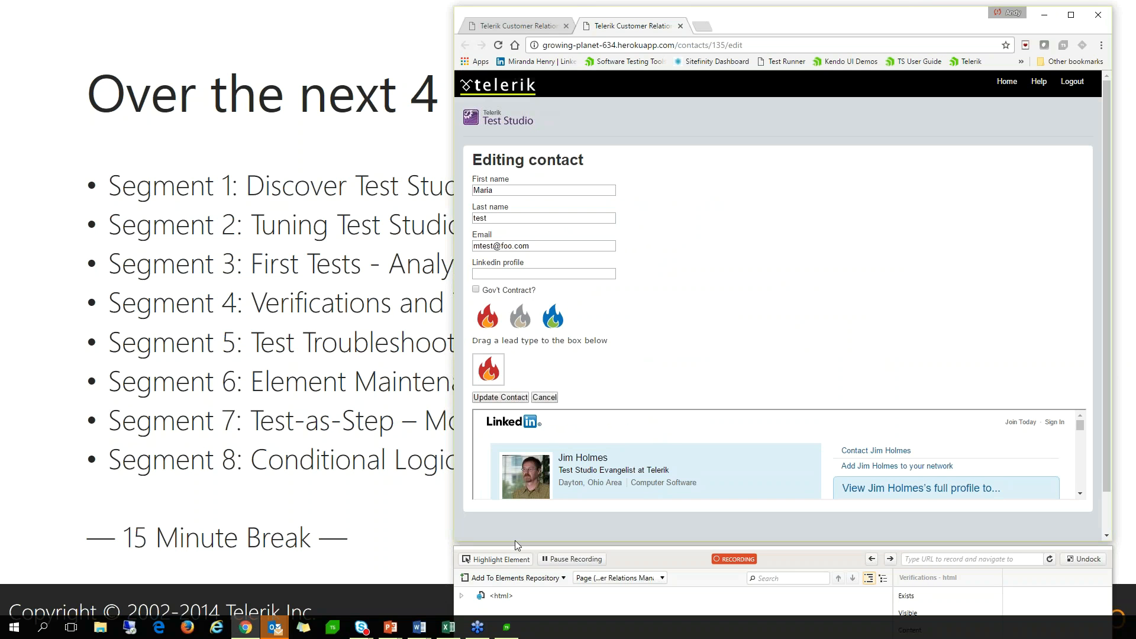
left_click(503, 561)
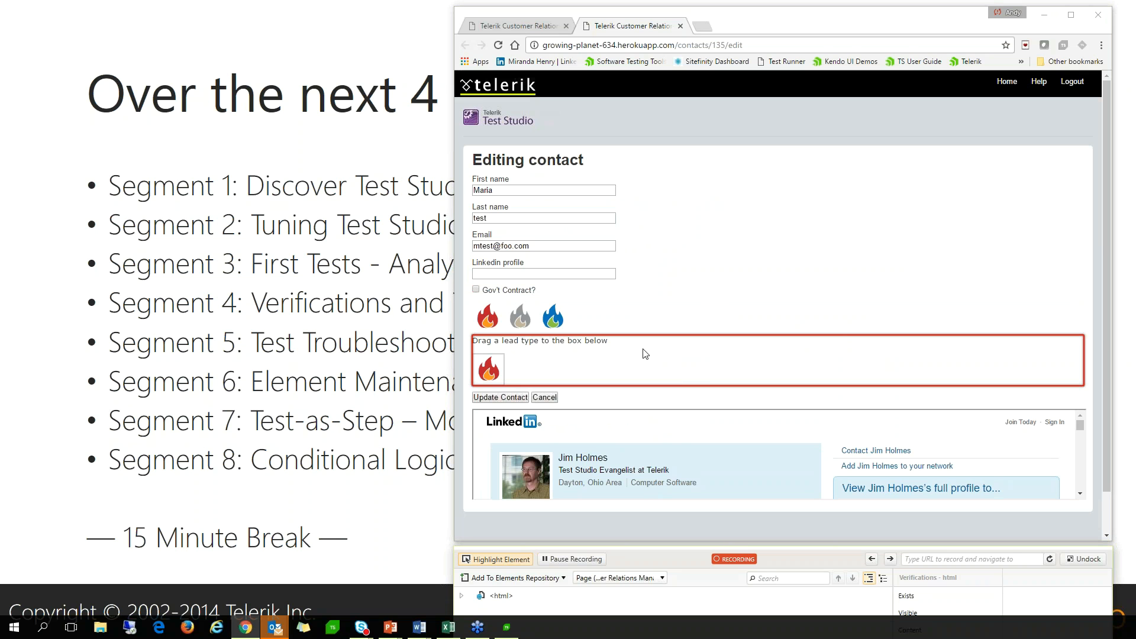
mouse_move(645, 354)
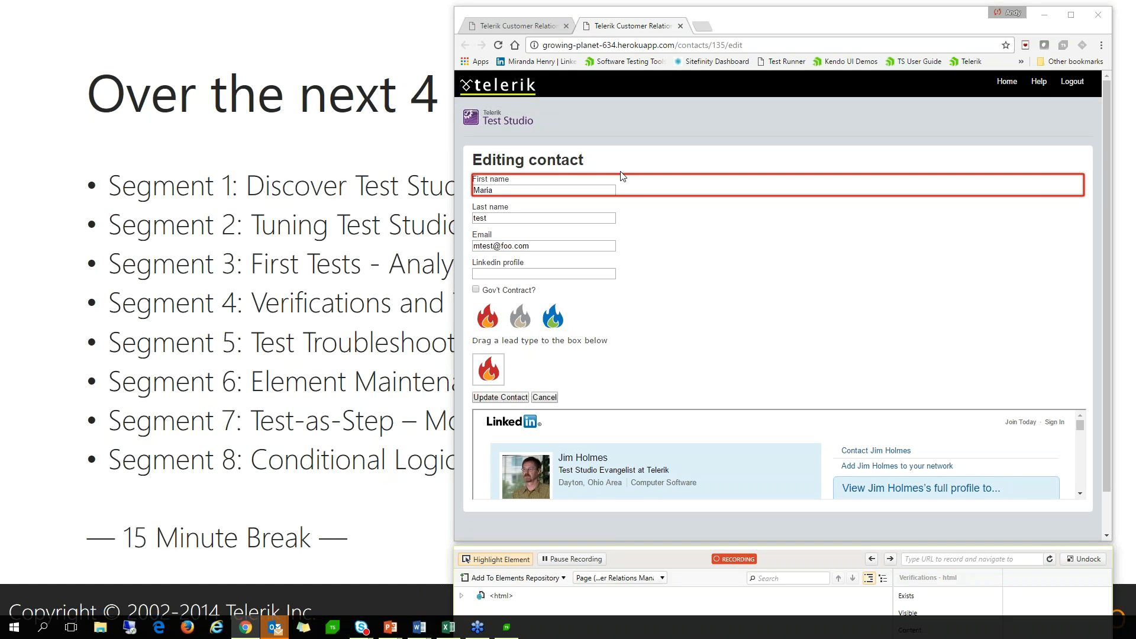
left_click(517, 272)
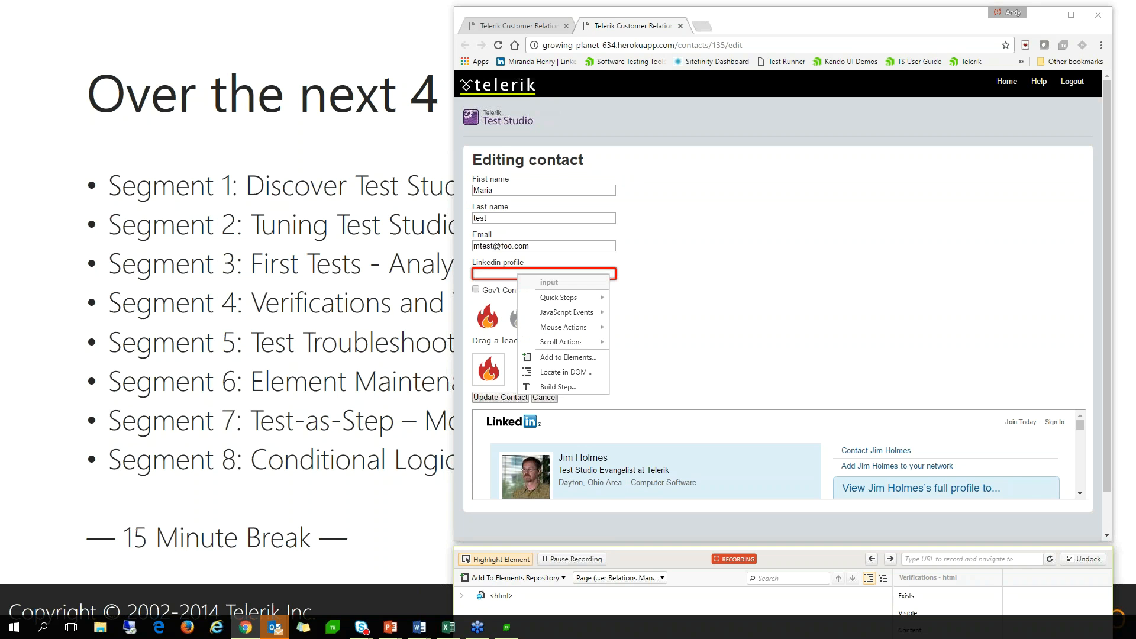
left_click(514, 560)
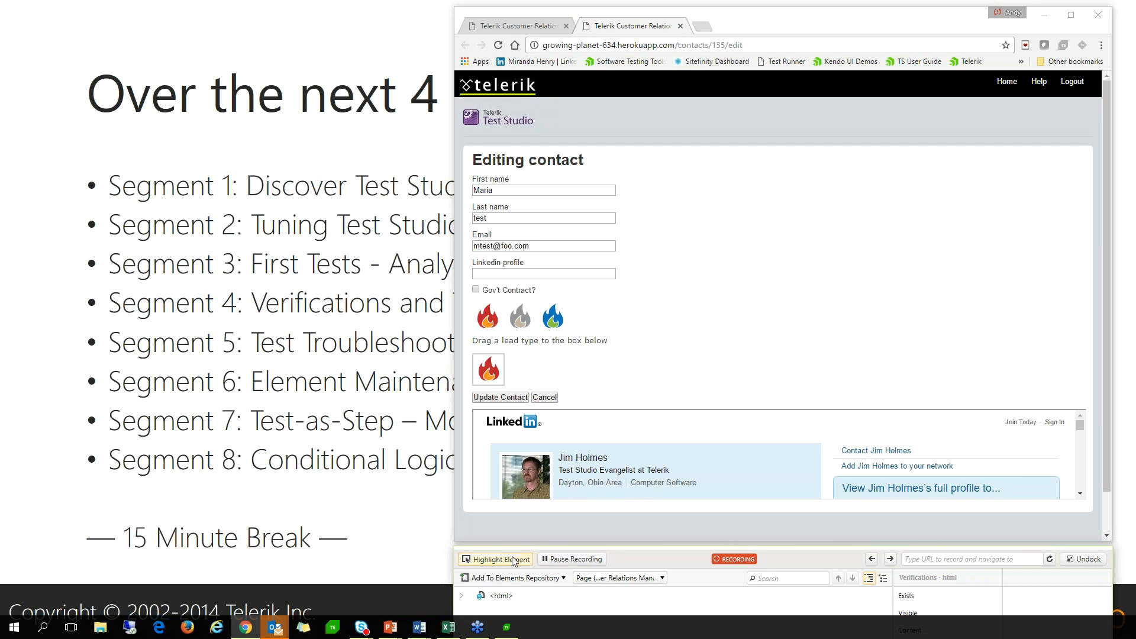
left_click(572, 560)
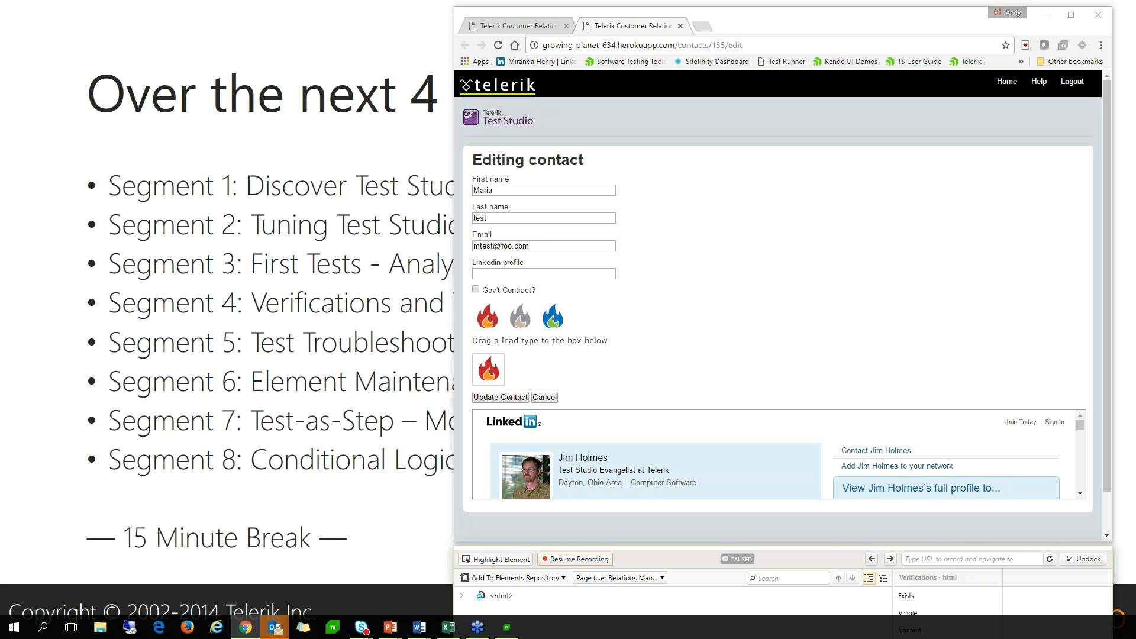
left_click_drag(716, 17, 585, 34)
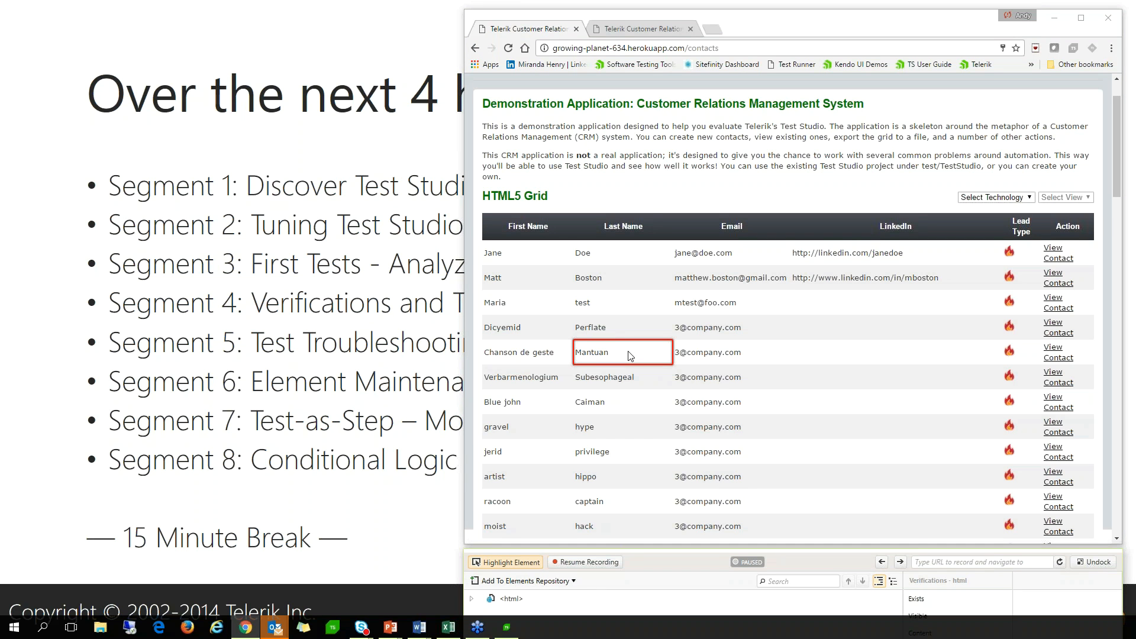
Step: Enlarge the recorder panel and locate Maria's 'test' last-name cell in the DOM tree
right_click(630, 356)
left_click(527, 350)
left_click_drag(713, 545, 710, 411)
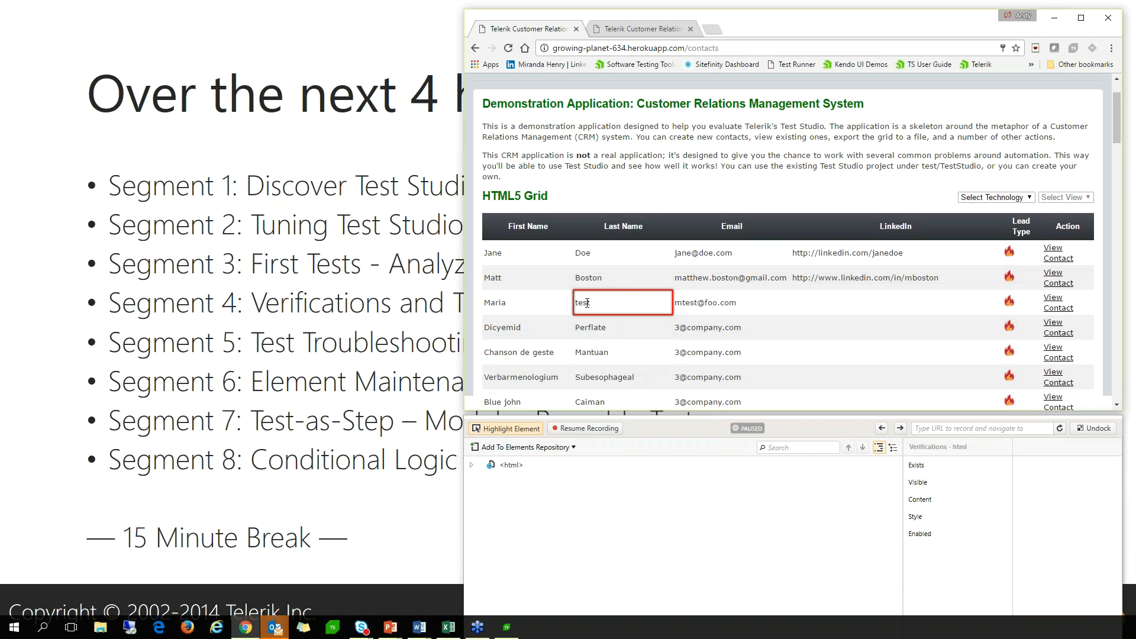
right_click(587, 303)
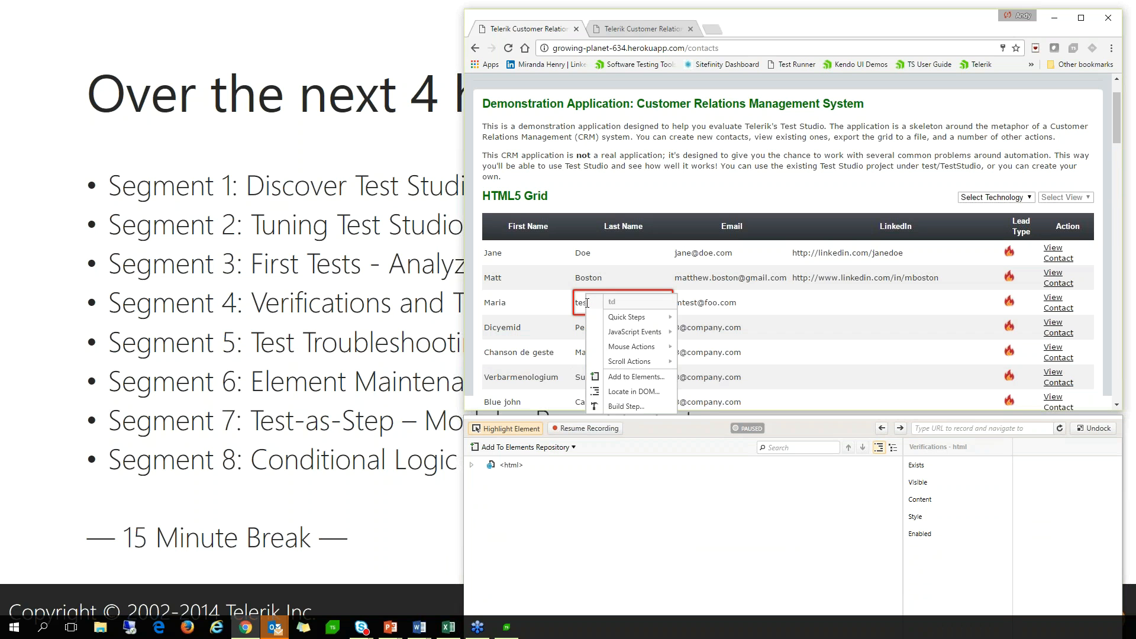
left_click(614, 323)
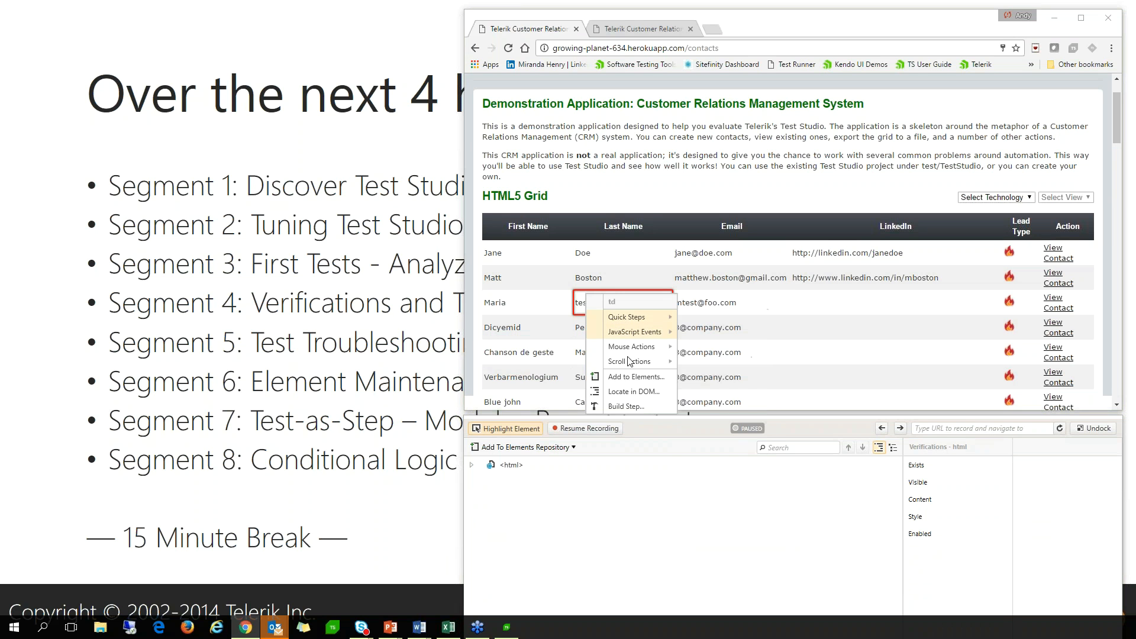
left_click(632, 391)
Step: Select the 'test' td node and Maria's tr class="even" row node in the DOM tree
left_click_drag(704, 421, 689, 343)
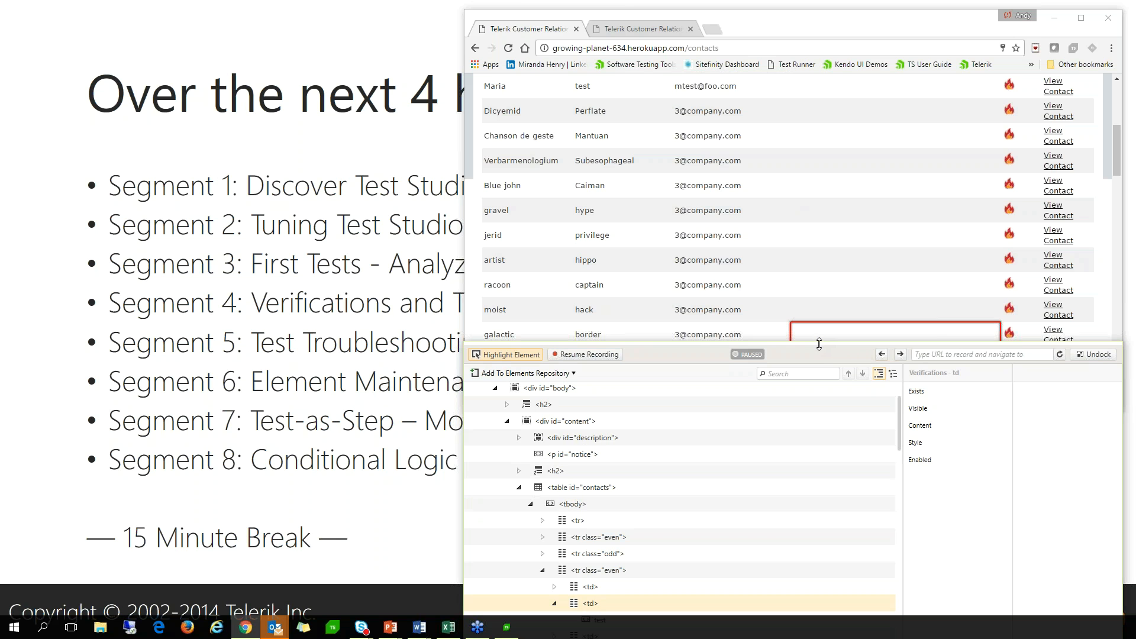
left_click_drag(820, 344, 822, 406)
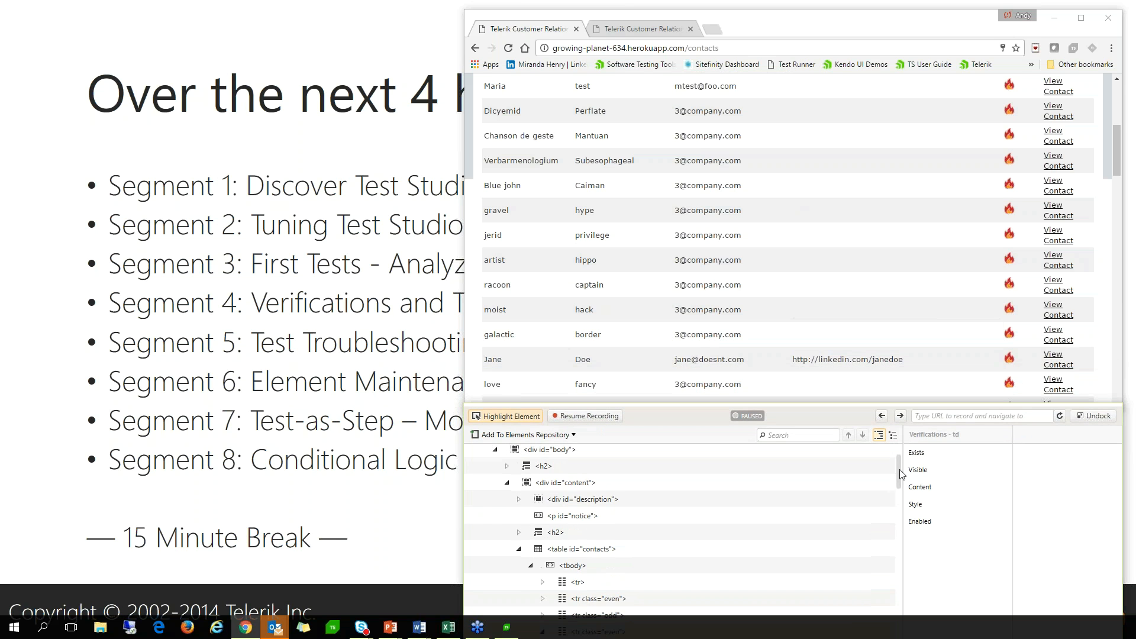
scroll(902, 496, "down", 2)
left_click_drag(901, 493, 901, 502)
scroll(732, 393, "up", 1)
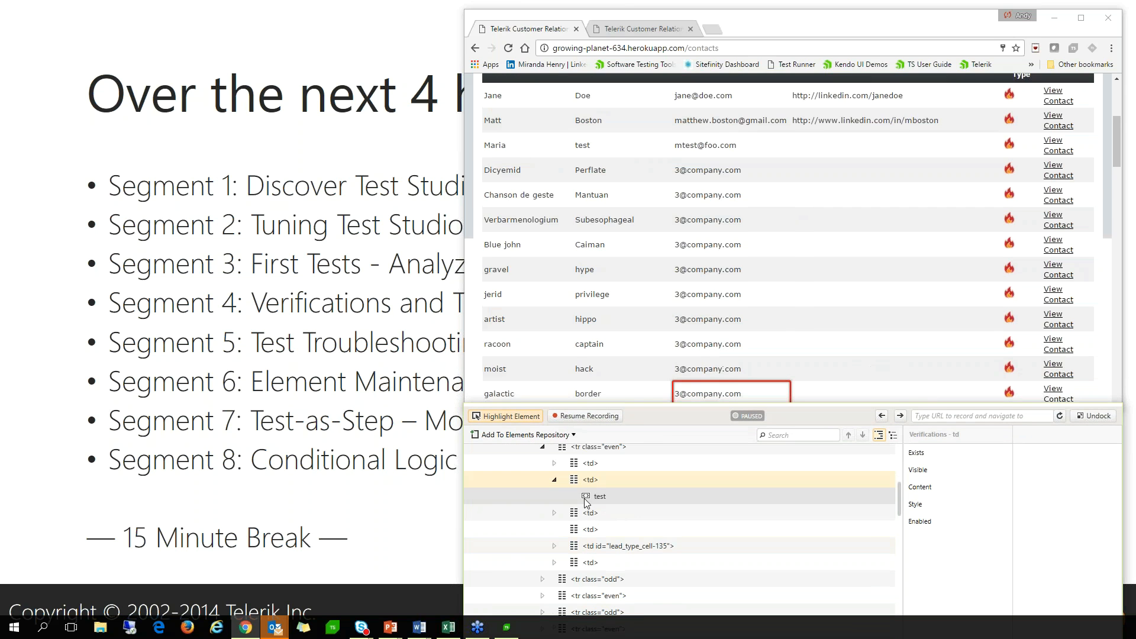
left_click(592, 465)
scroll(595, 498, "up", 1)
left_click(596, 497)
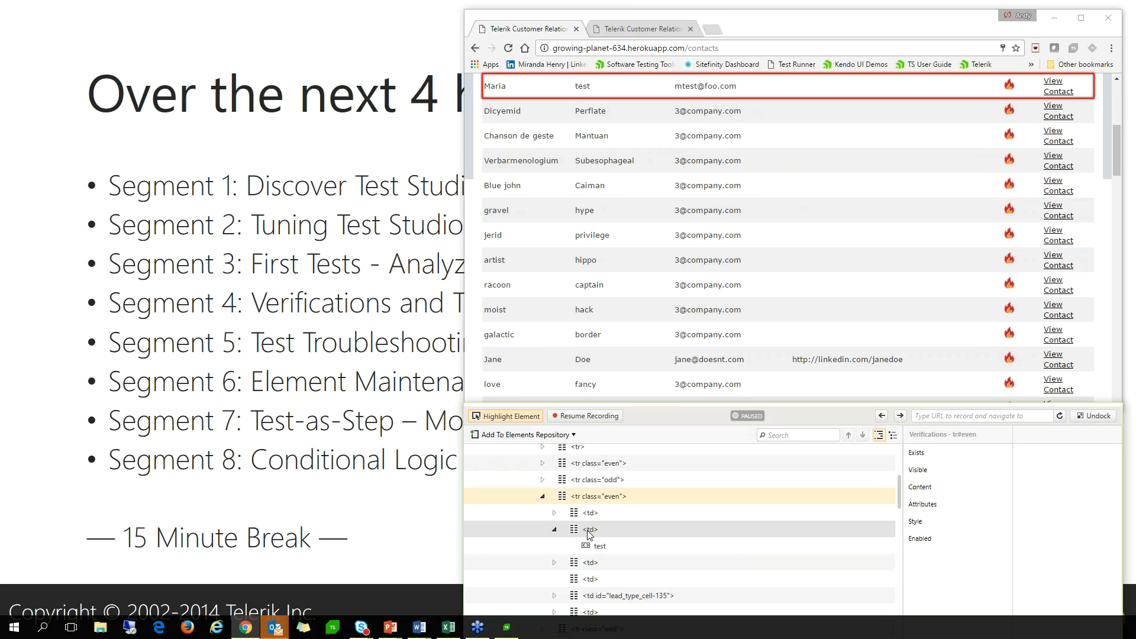
left_click(590, 533)
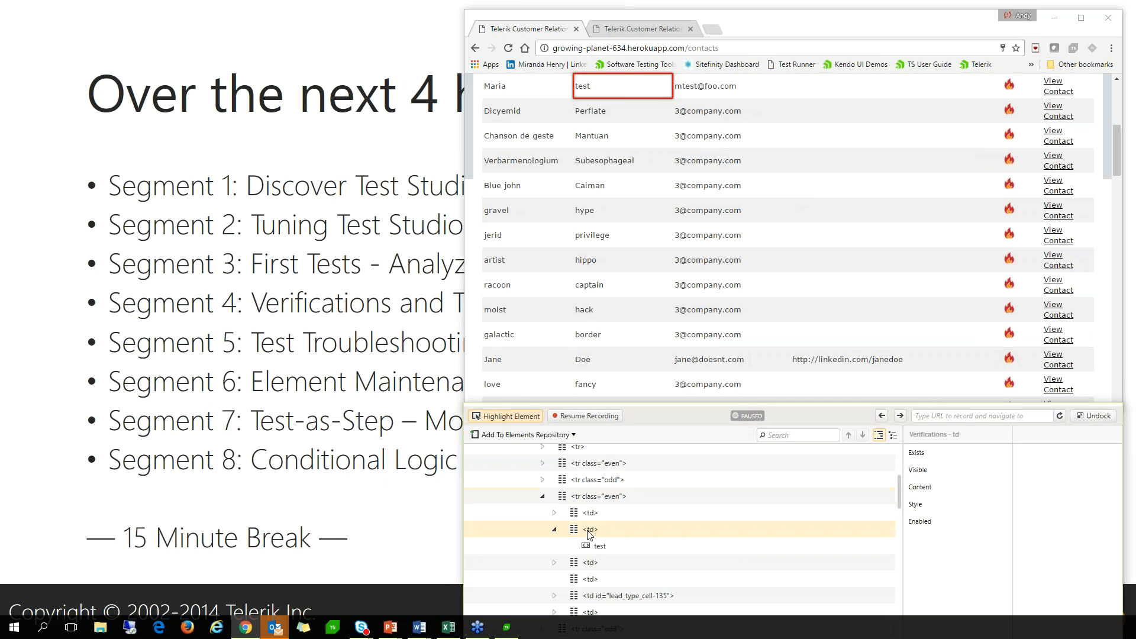
left_click(586, 499)
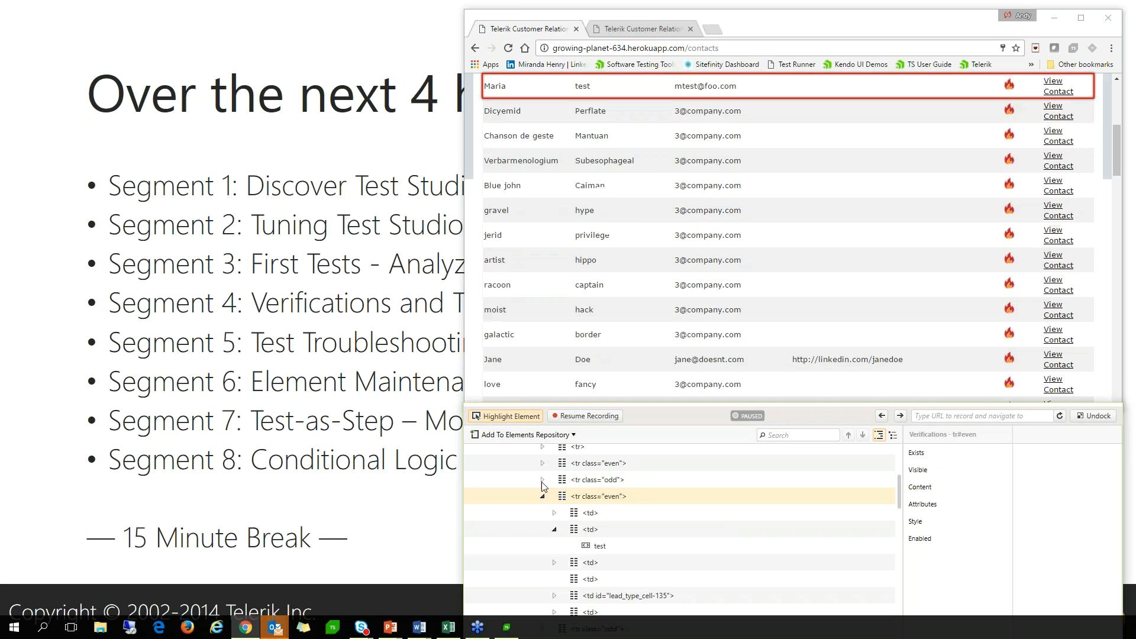
left_click(543, 480)
left_click(588, 497)
left_click(544, 481)
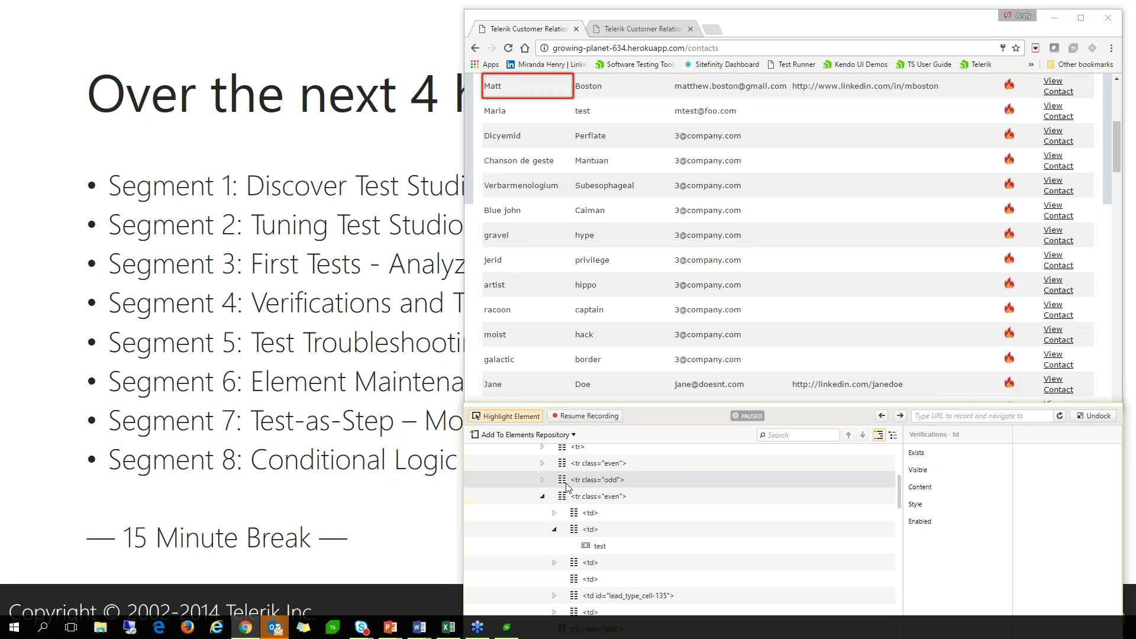
left_click(578, 499)
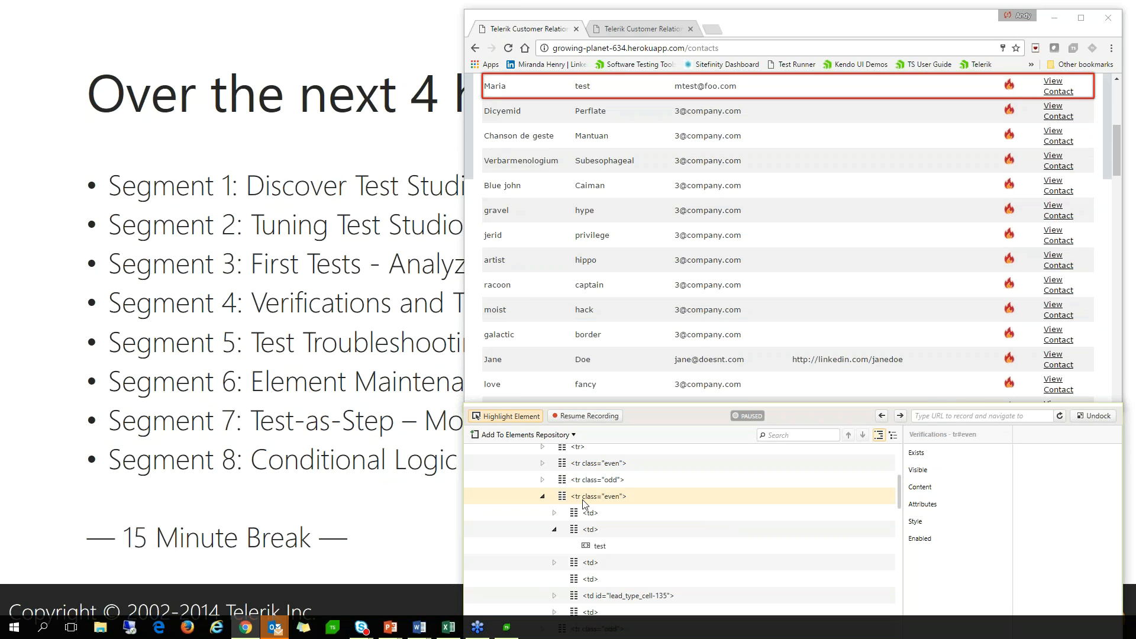
Step: Select the table id="contacts" node and toggle element highlighting
scroll(593, 502, "up", 1)
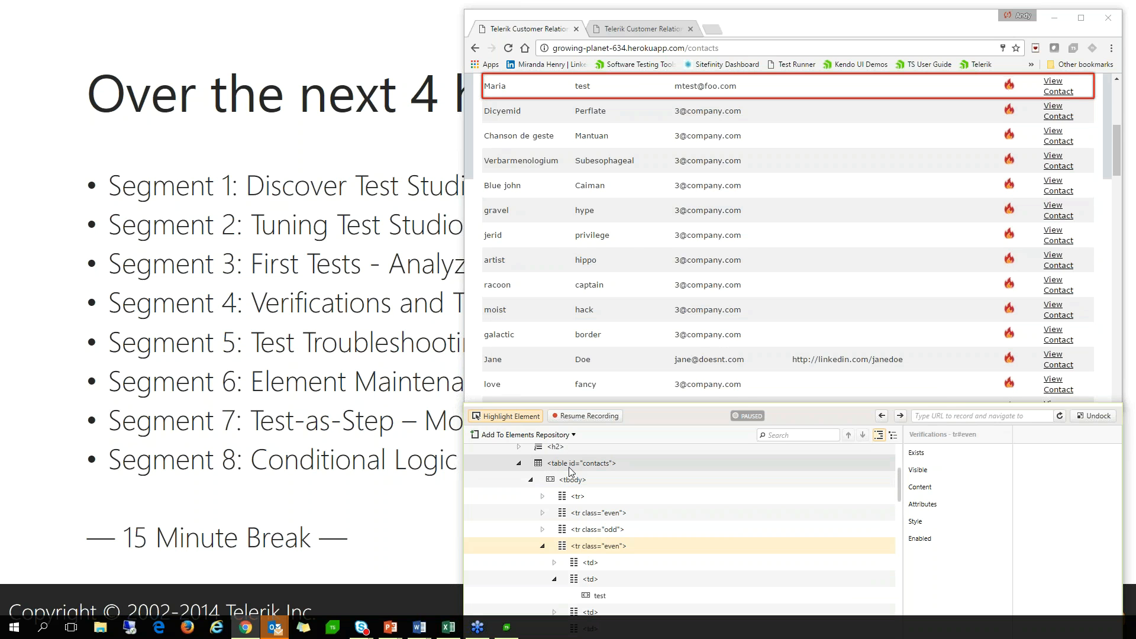
left_click(570, 467)
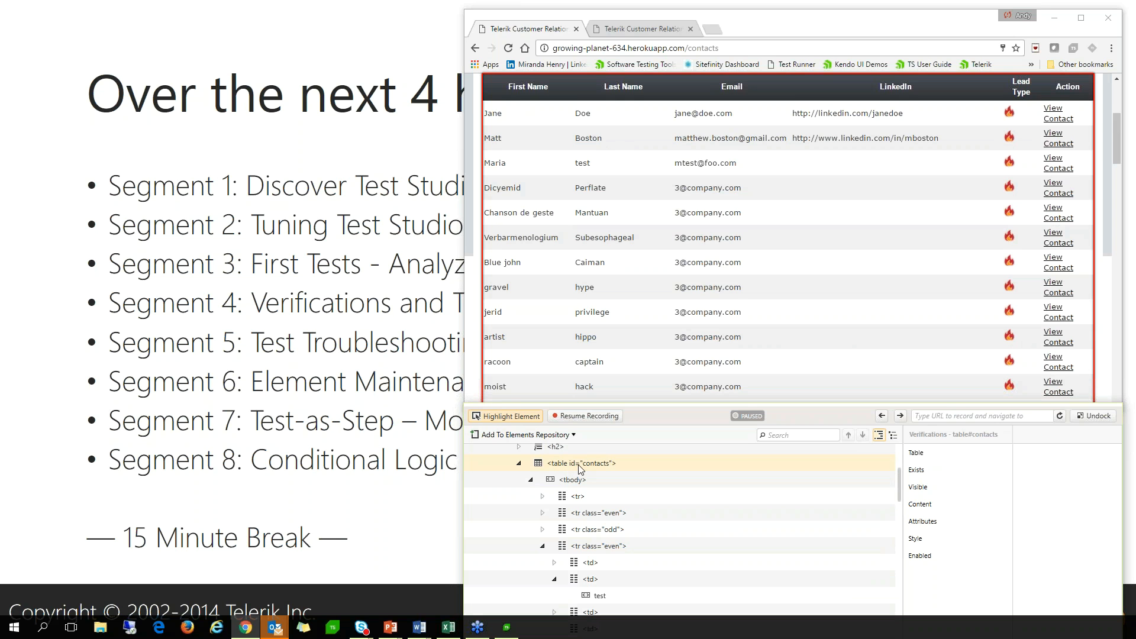
mouse_move(673, 266)
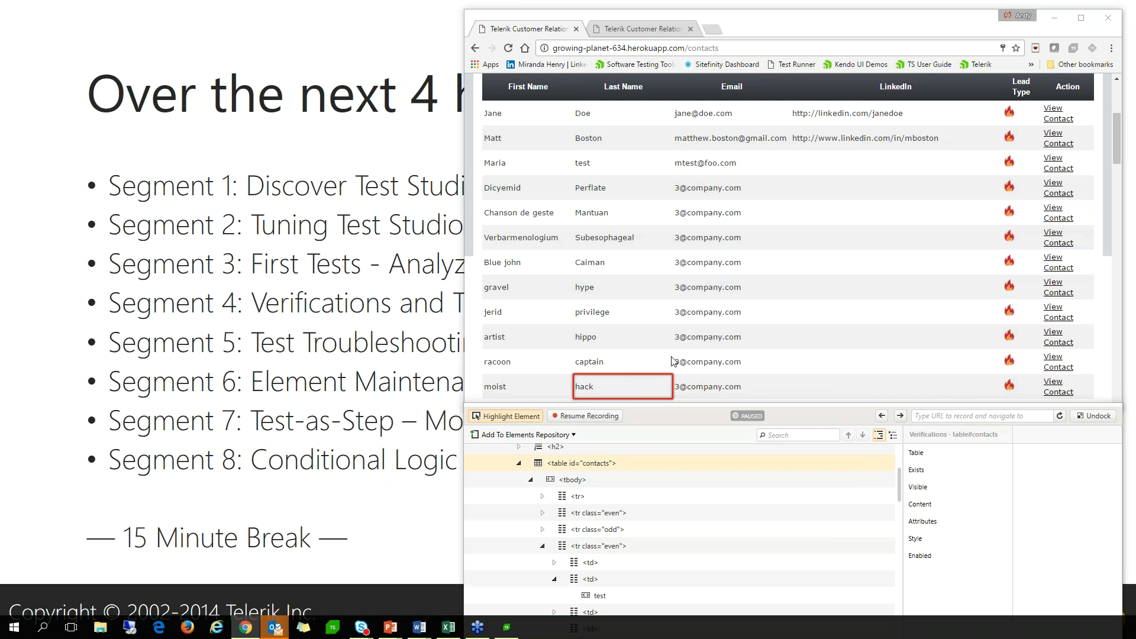
left_click(520, 422)
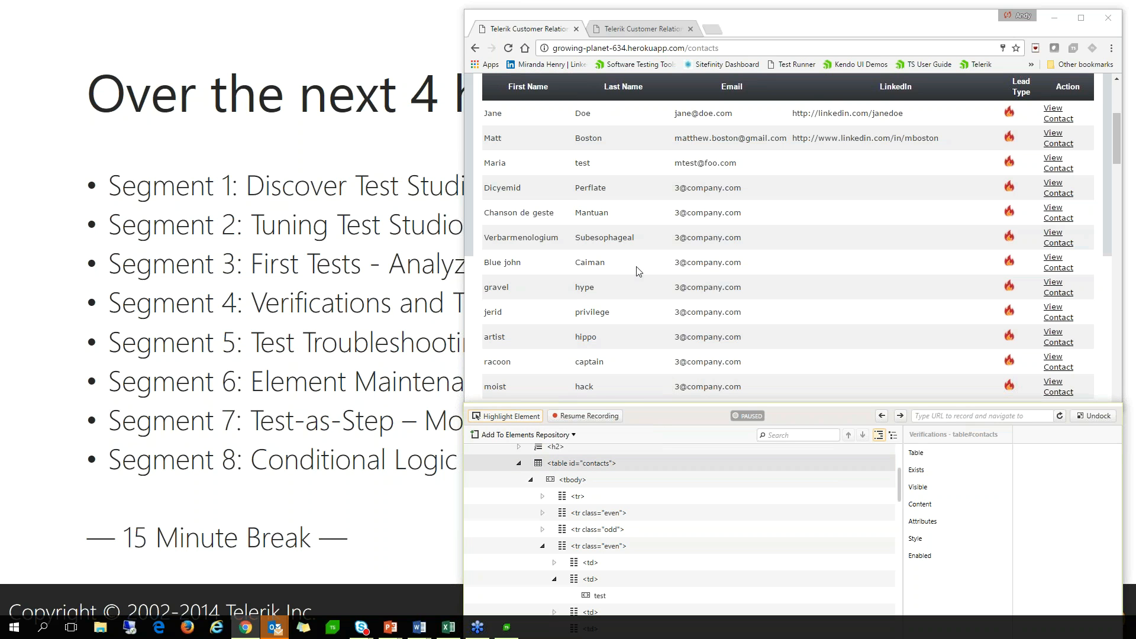
scroll(639, 271, "up", 4)
Step: Add a 'Wait - element exists' step for the Logout link on the Editing contact tab
left_click(645, 30)
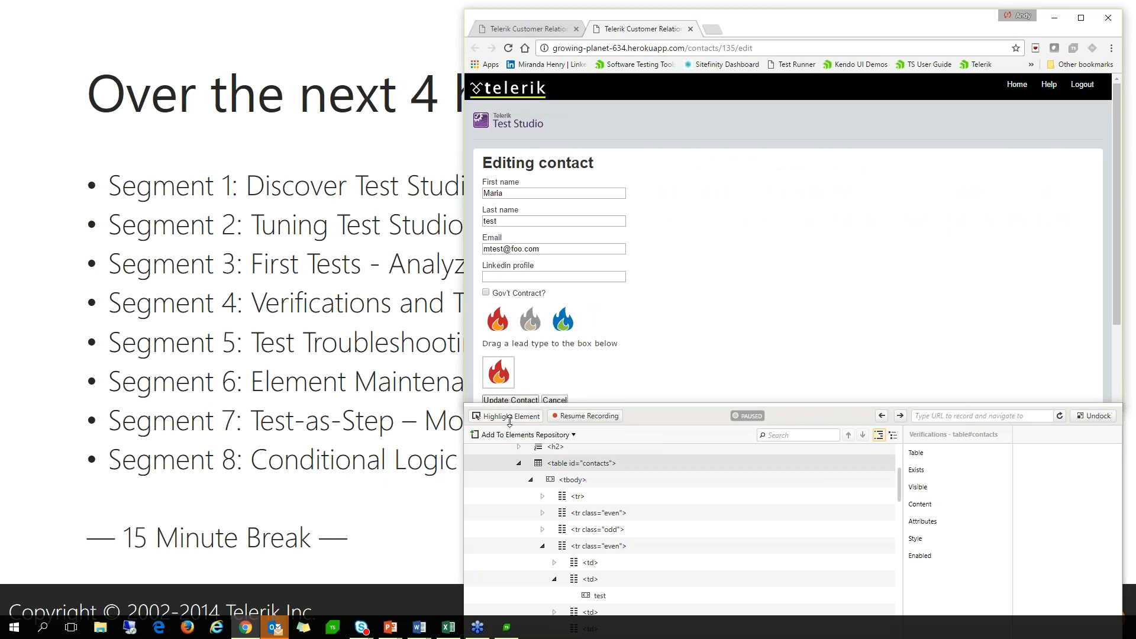
left_click(510, 417)
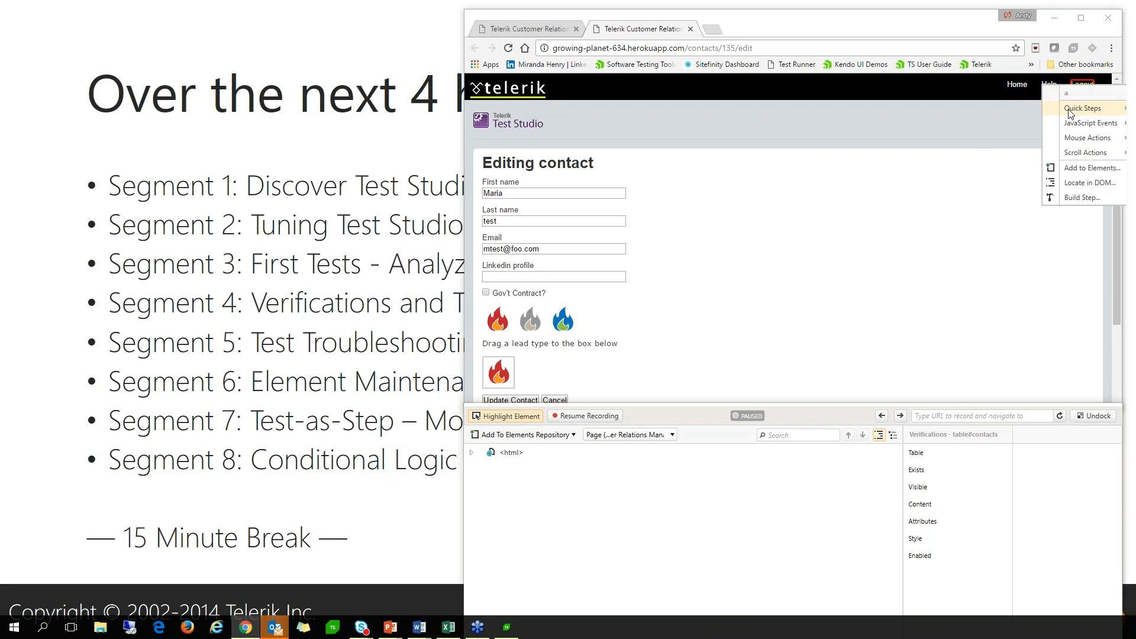
mouse_move(1083, 108)
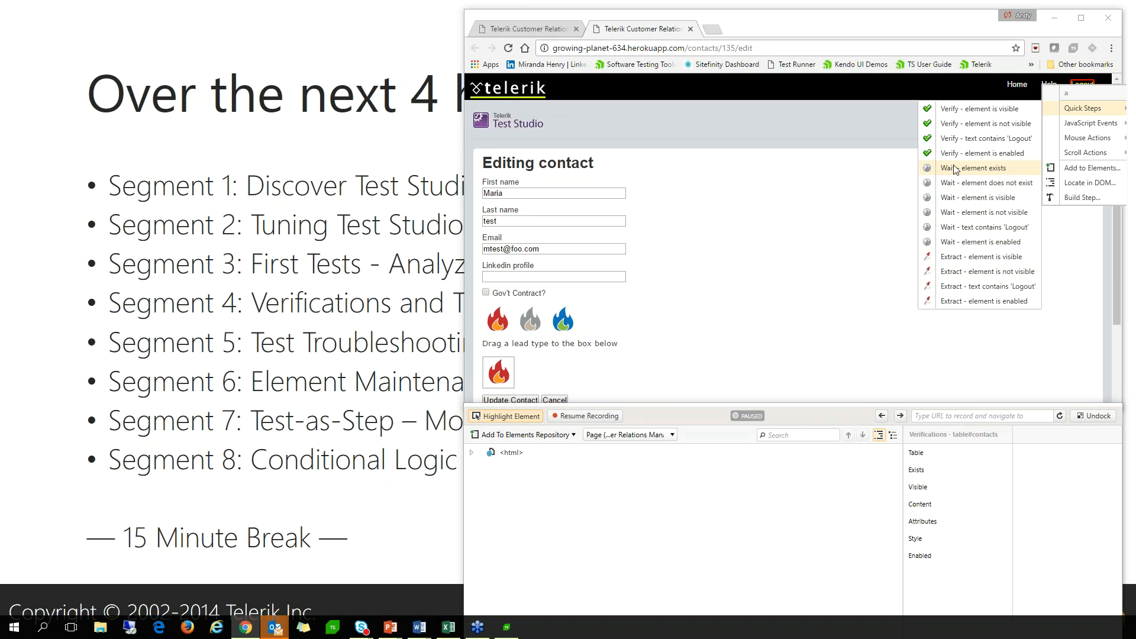
left_click(954, 169)
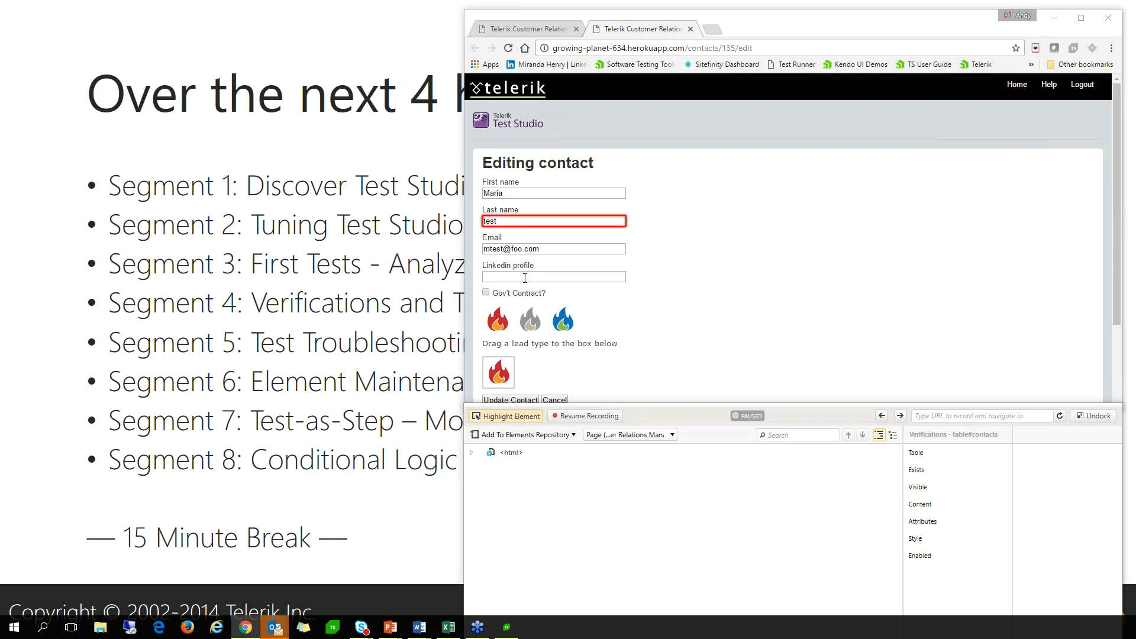
Step: Inspect the flame image's actions, then briefly view the TheTestStudioDifference slide deck
right_click(510, 332)
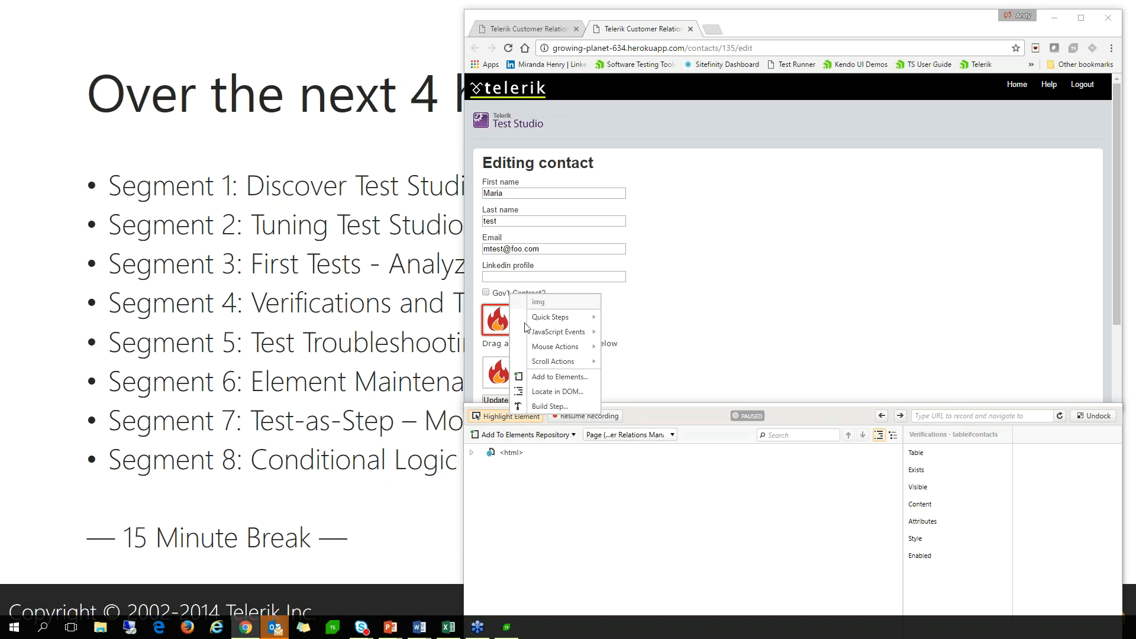
mouse_move(545, 325)
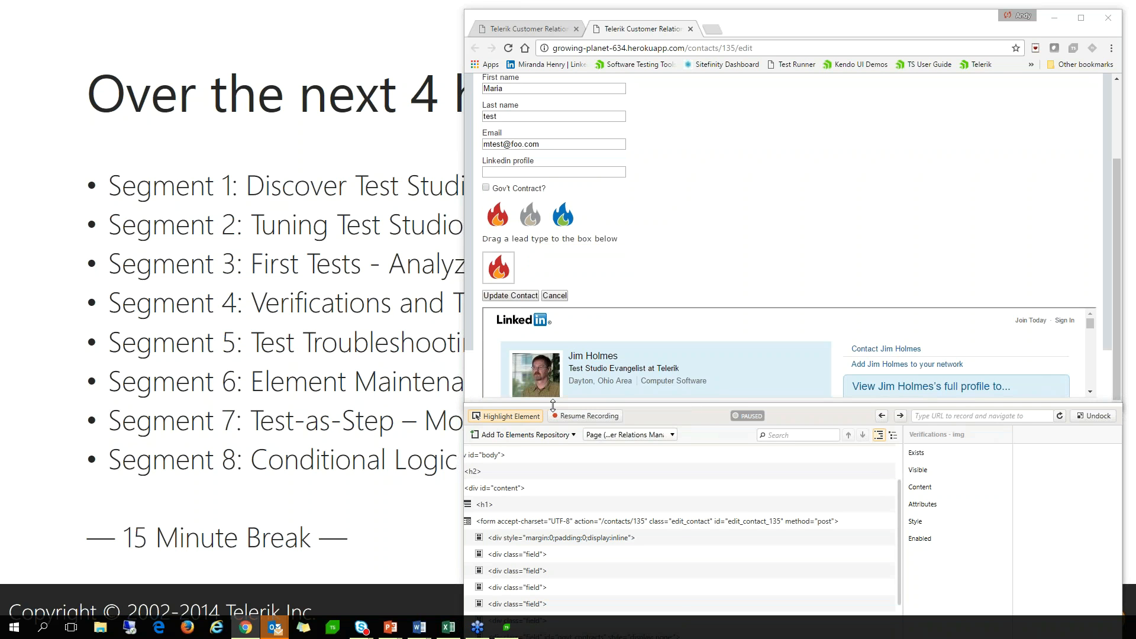
left_click(391, 628)
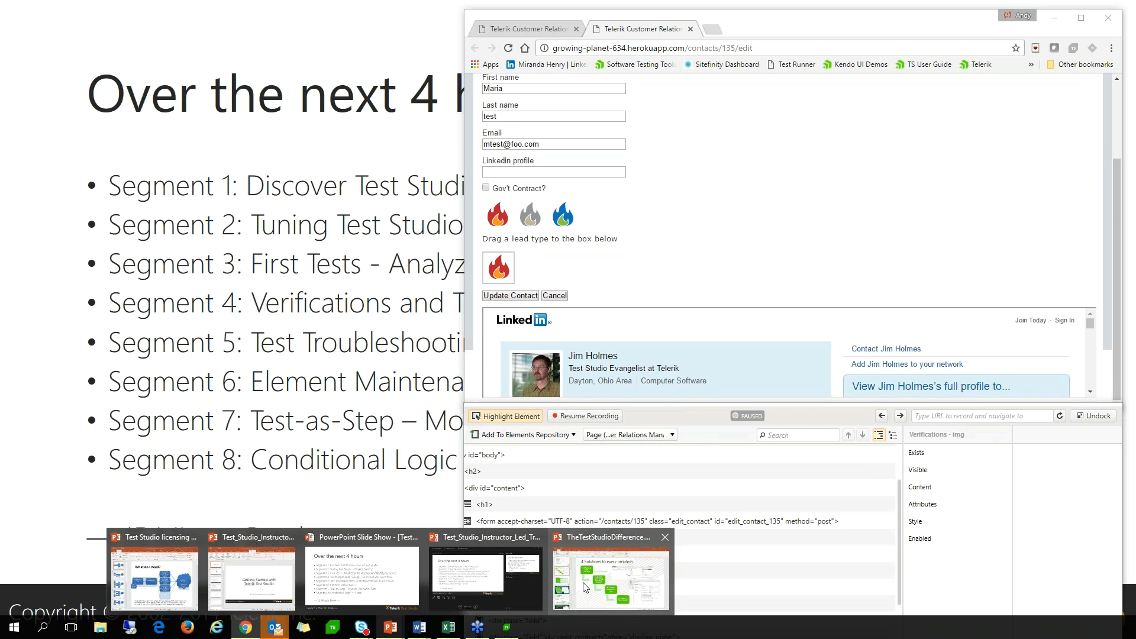
left_click(585, 584)
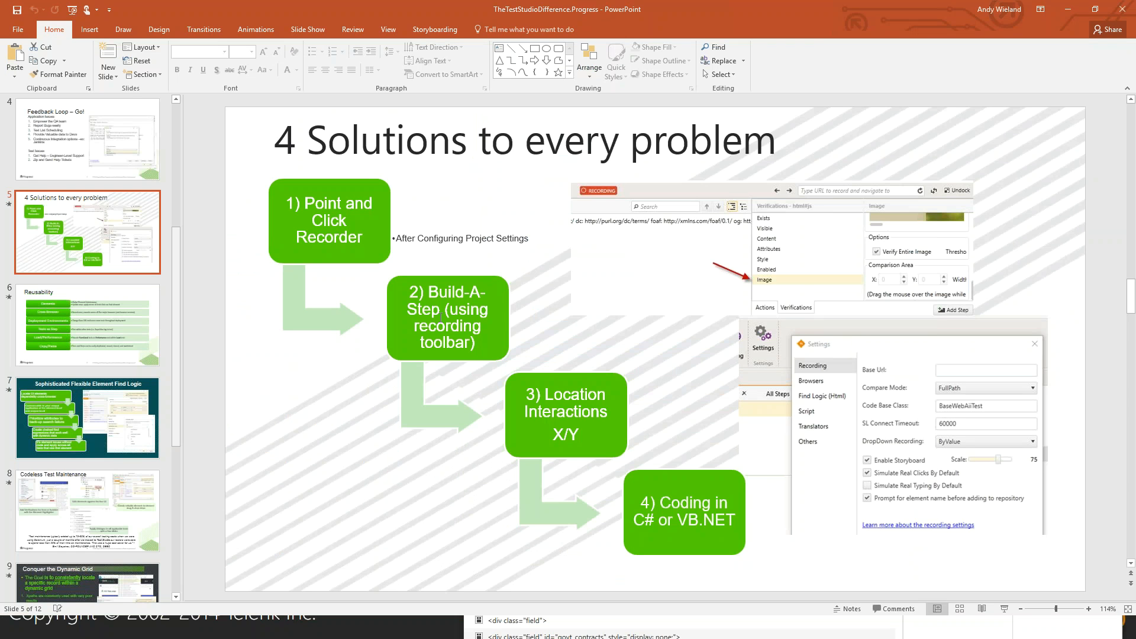
key("alt+Tab")
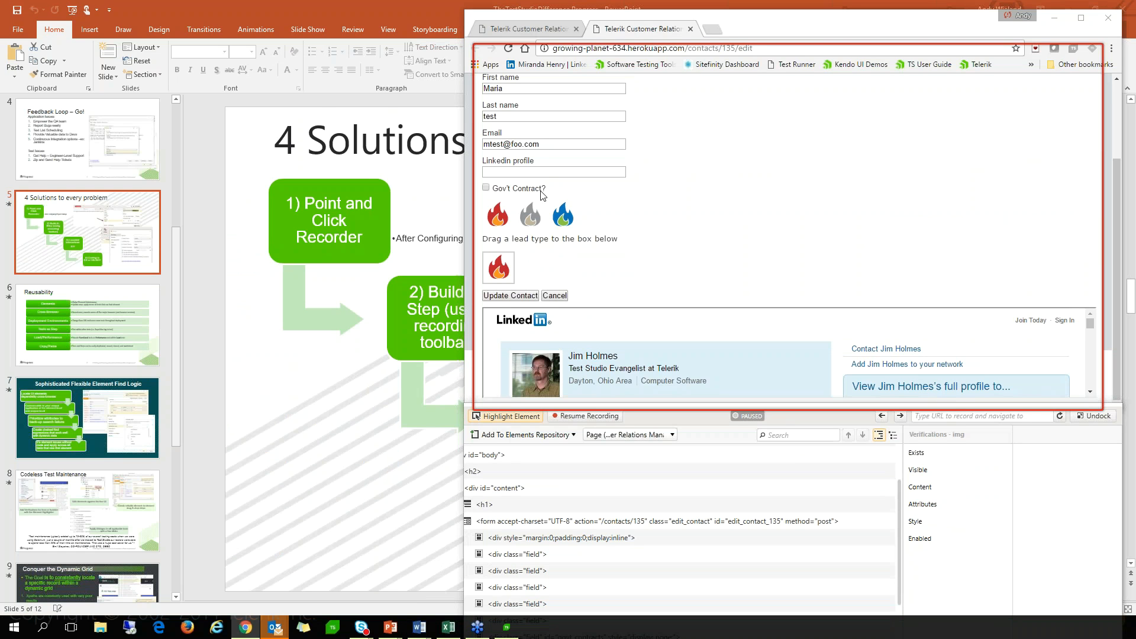
Step: Choose Build Step for the dropped Hot image and undock the recorder into its own window
right_click(556, 173)
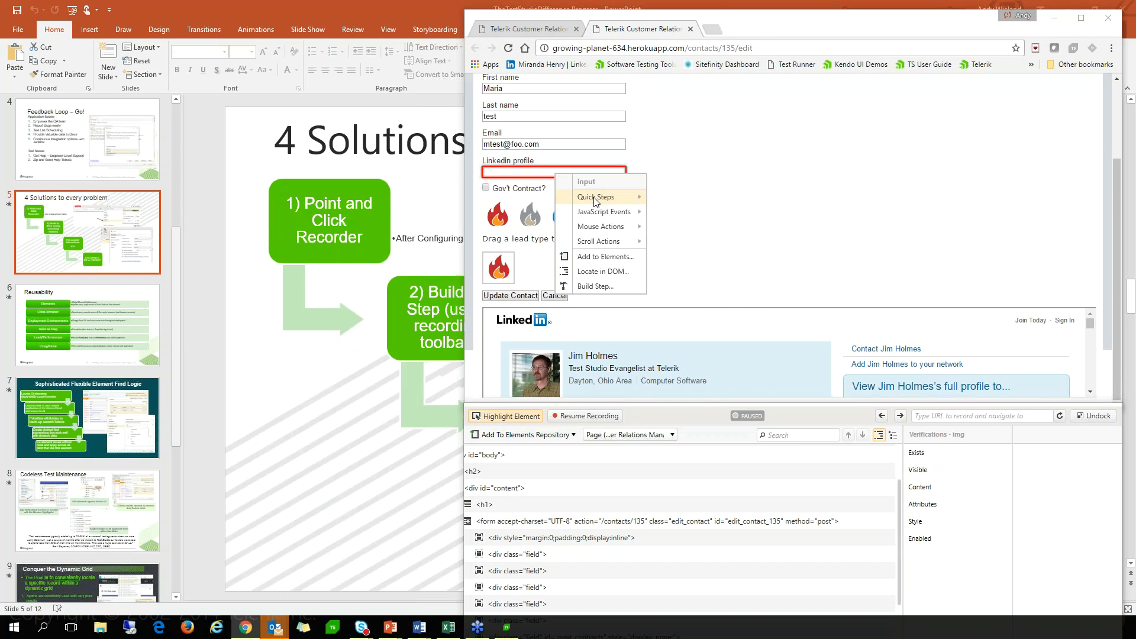
mouse_move(595, 201)
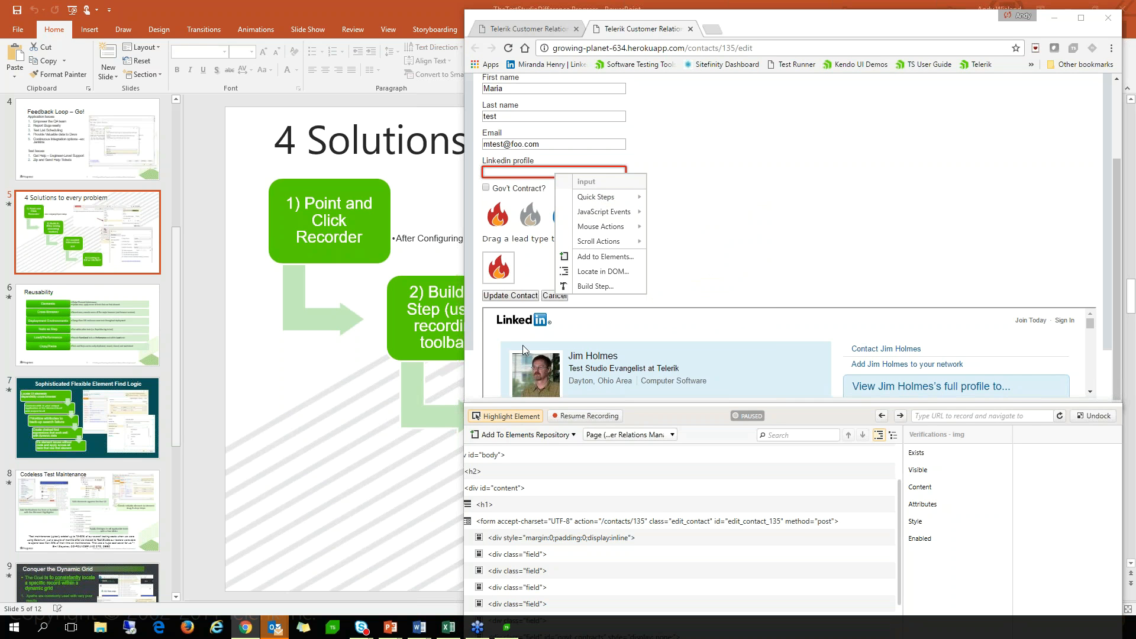
left_click(672, 416)
scroll(673, 555, "down", 3)
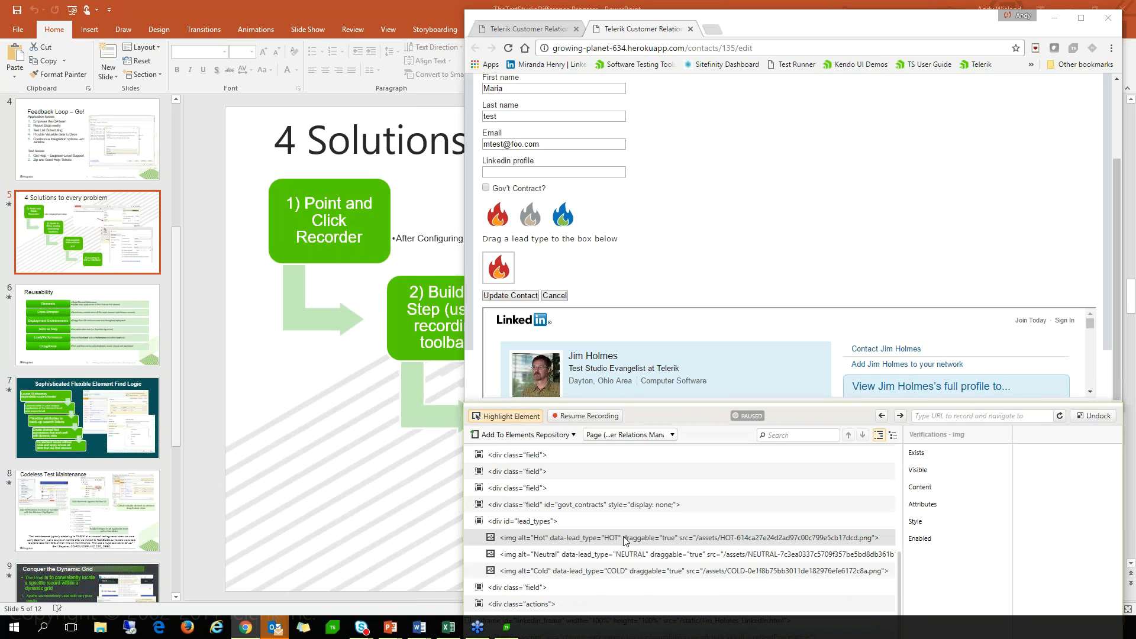
right_click(496, 261)
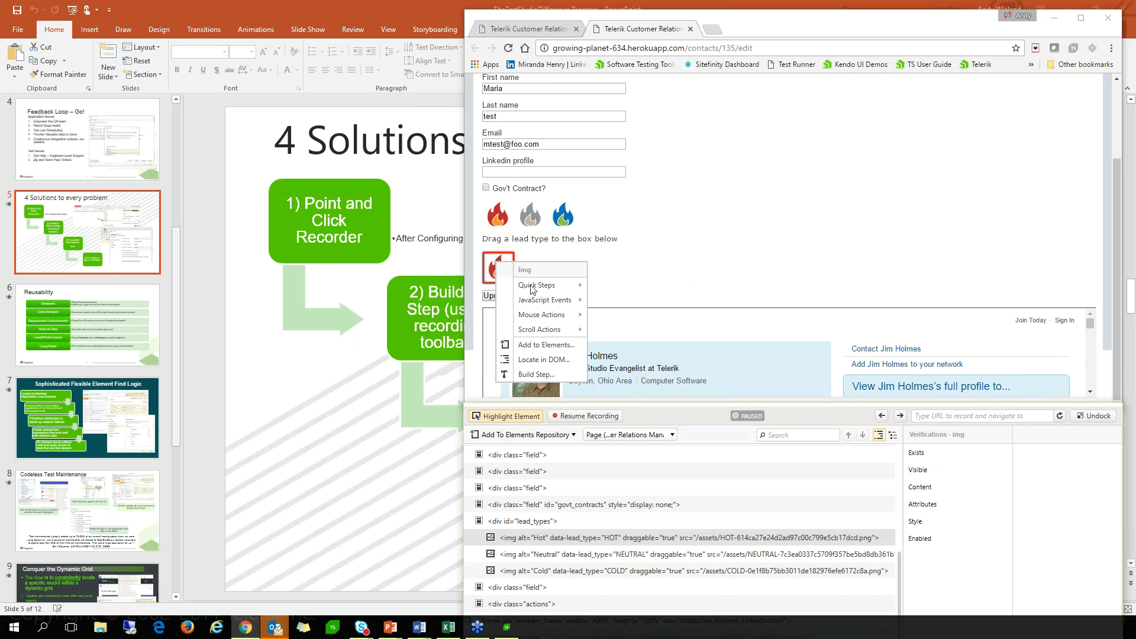
left_click(536, 374)
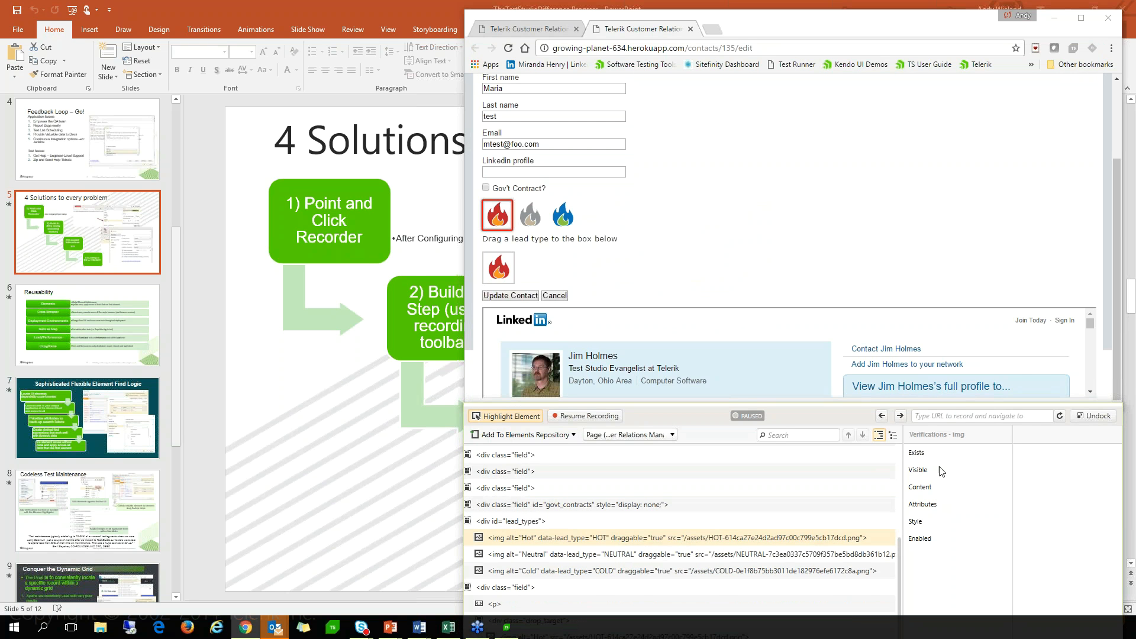
left_click(1093, 416)
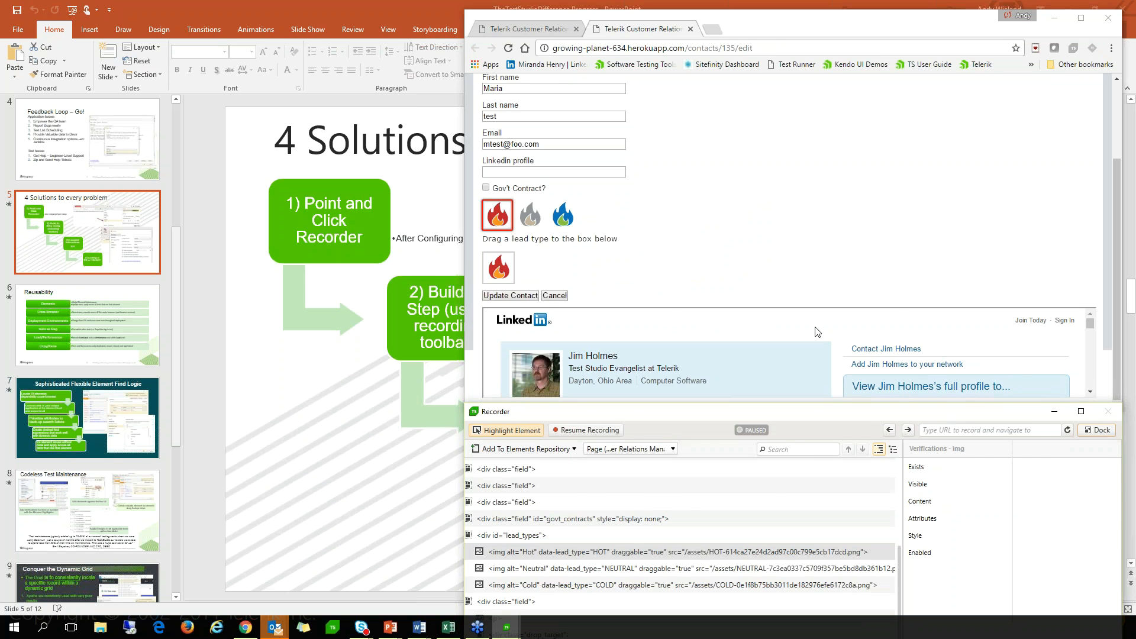
Step: Move the floating recorder up over the slide, widen it and resize its panes
left_click_drag(898, 412, 616, 239)
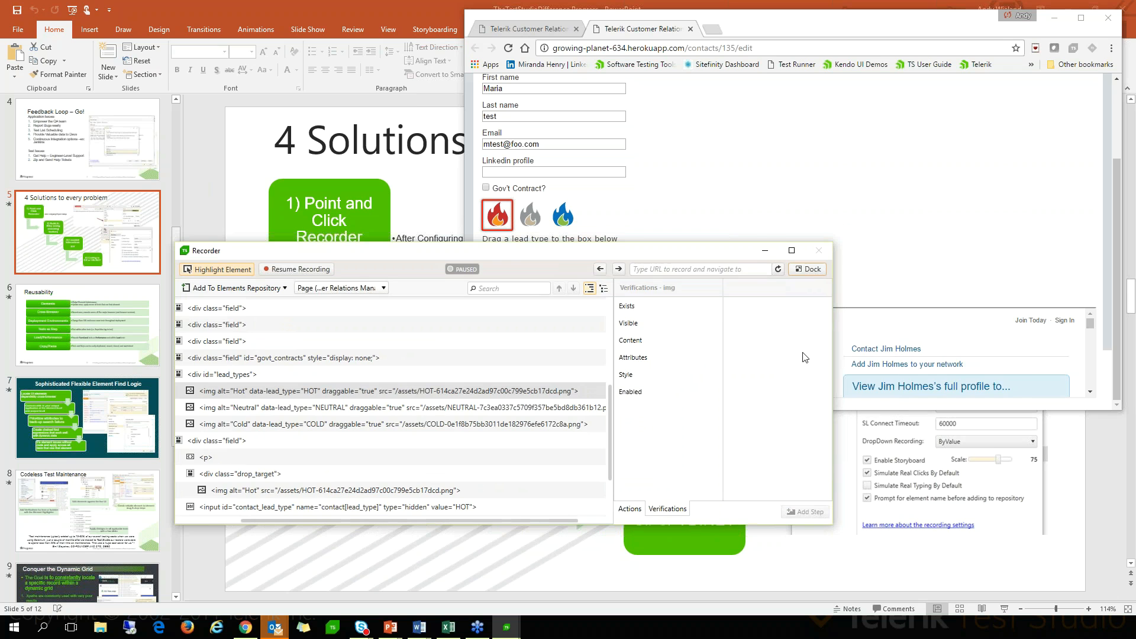
left_click_drag(832, 377, 1025, 385)
left_click_drag(740, 419, 633, 409)
Step: Select the Hot image node and list its mouse actions, choosing RightClick
left_click(332, 393)
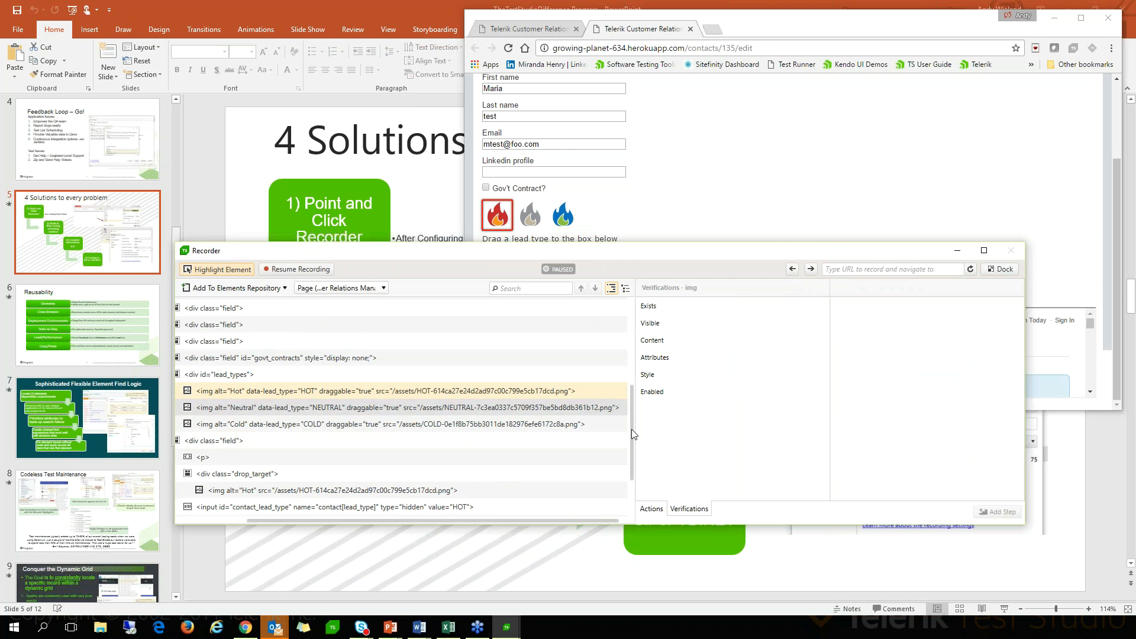
left_click(651, 508)
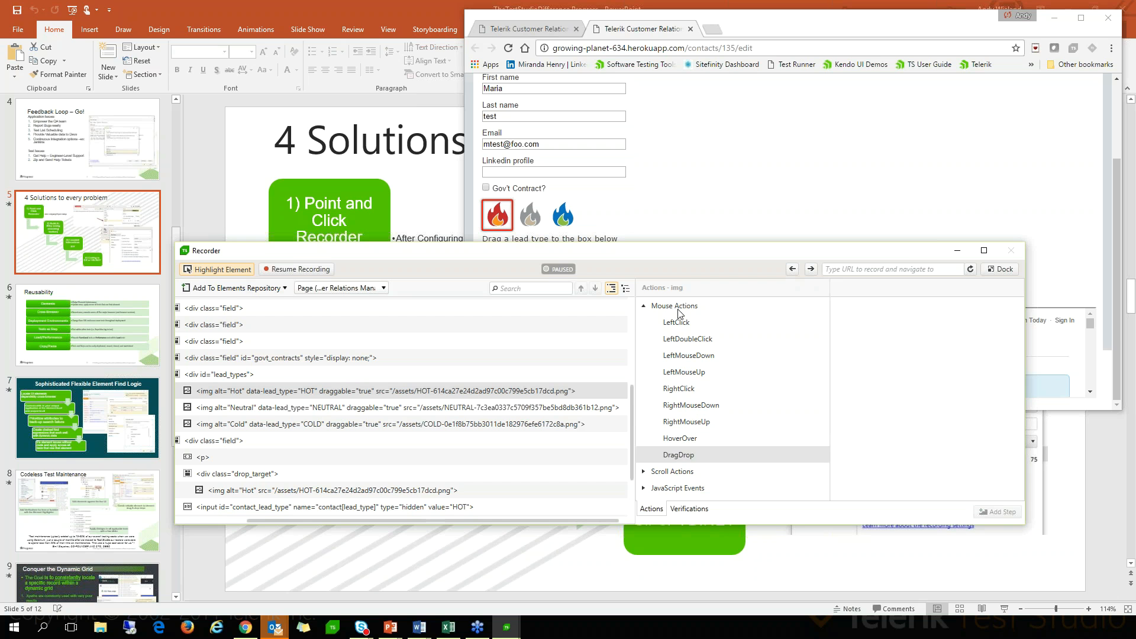
left_click(674, 390)
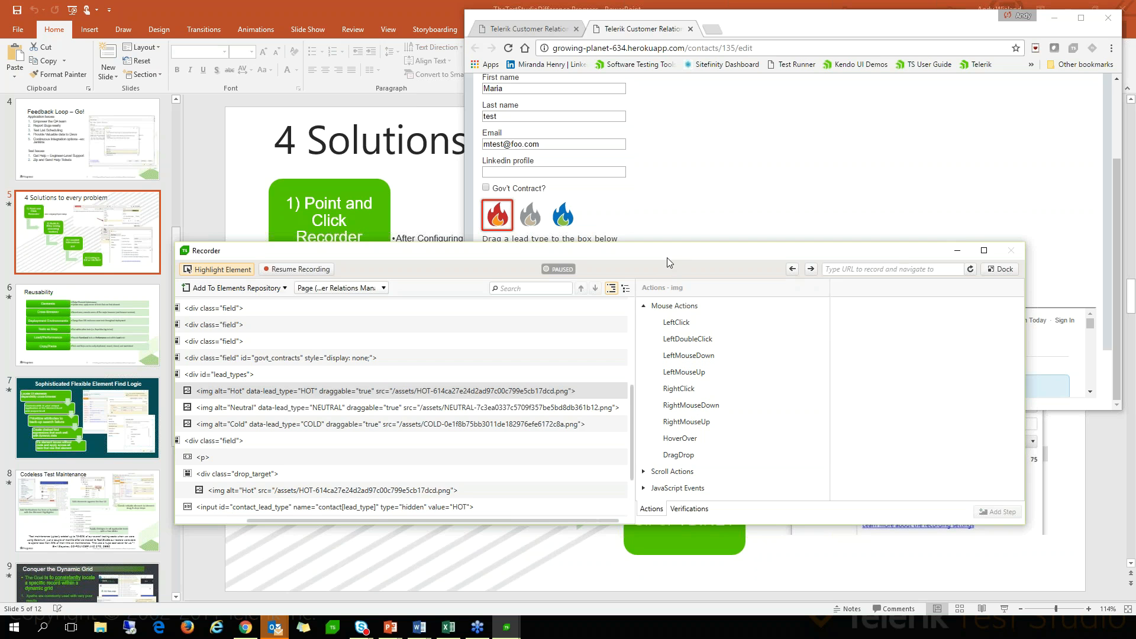
left_click_drag(667, 257, 664, 312)
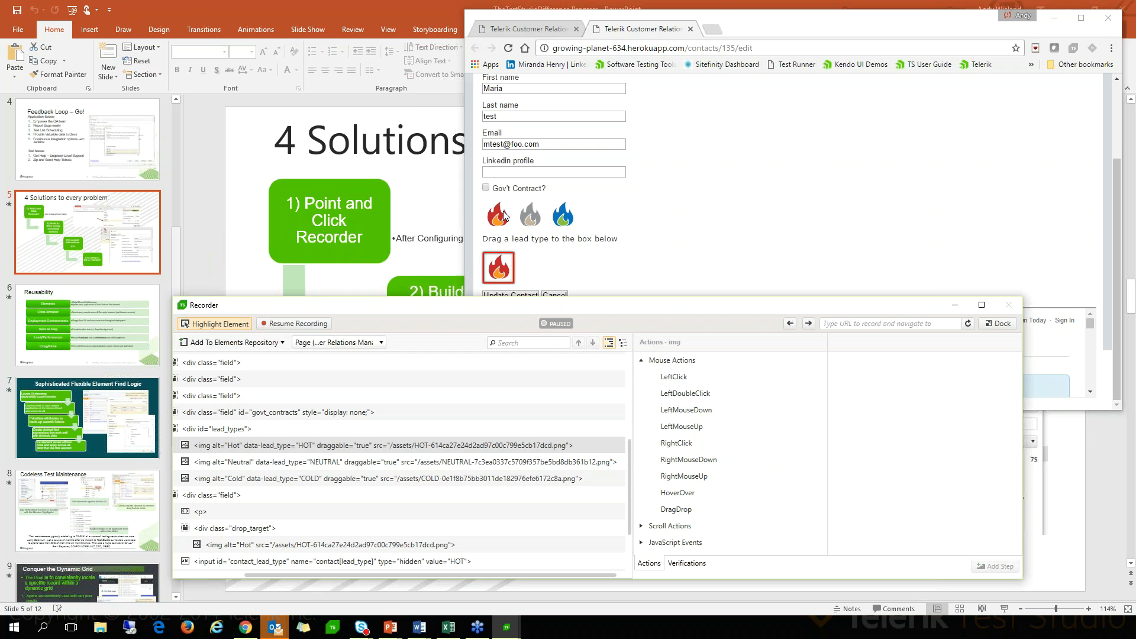
Step: Browse the Hot image's verifications (Exists, Visible, Content) and settle on Attributes
left_click(641, 360)
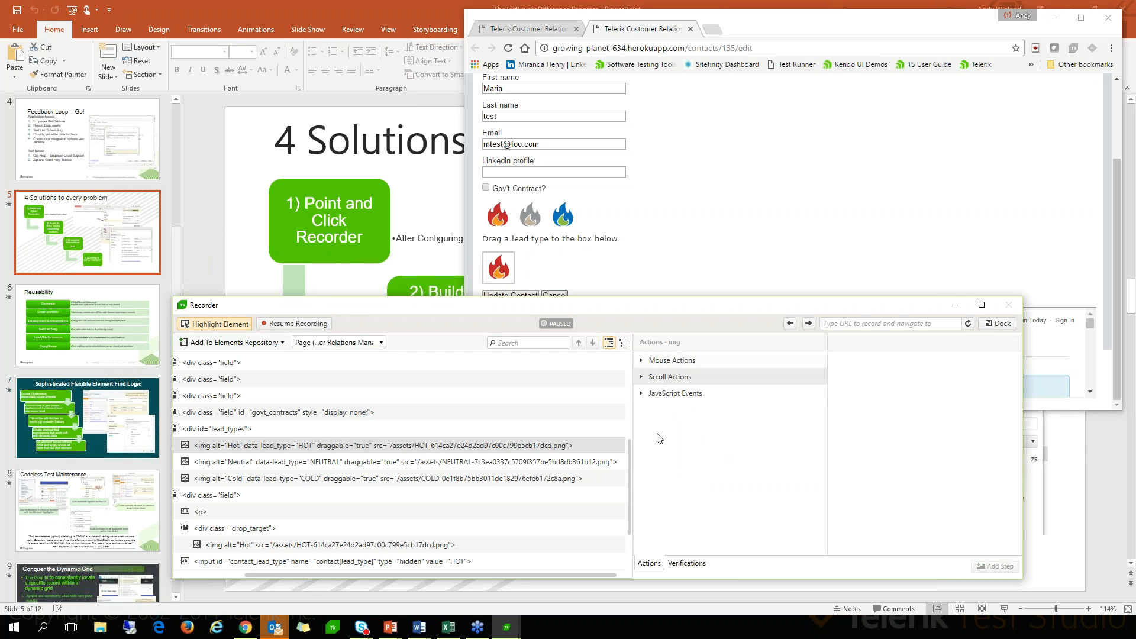
left_click(686, 564)
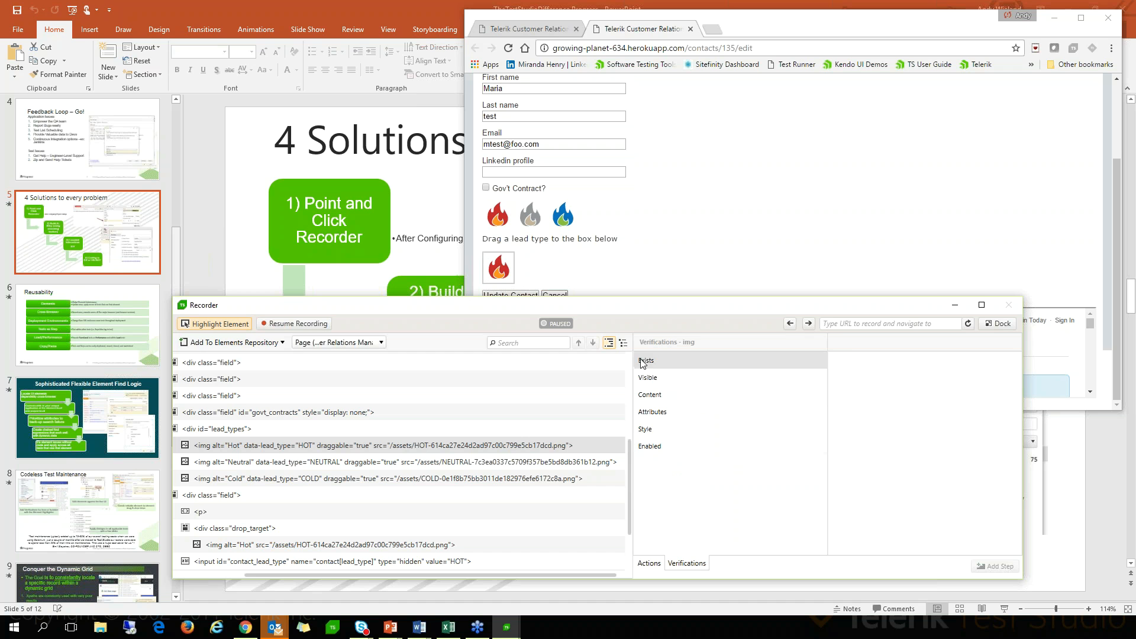
left_click(647, 362)
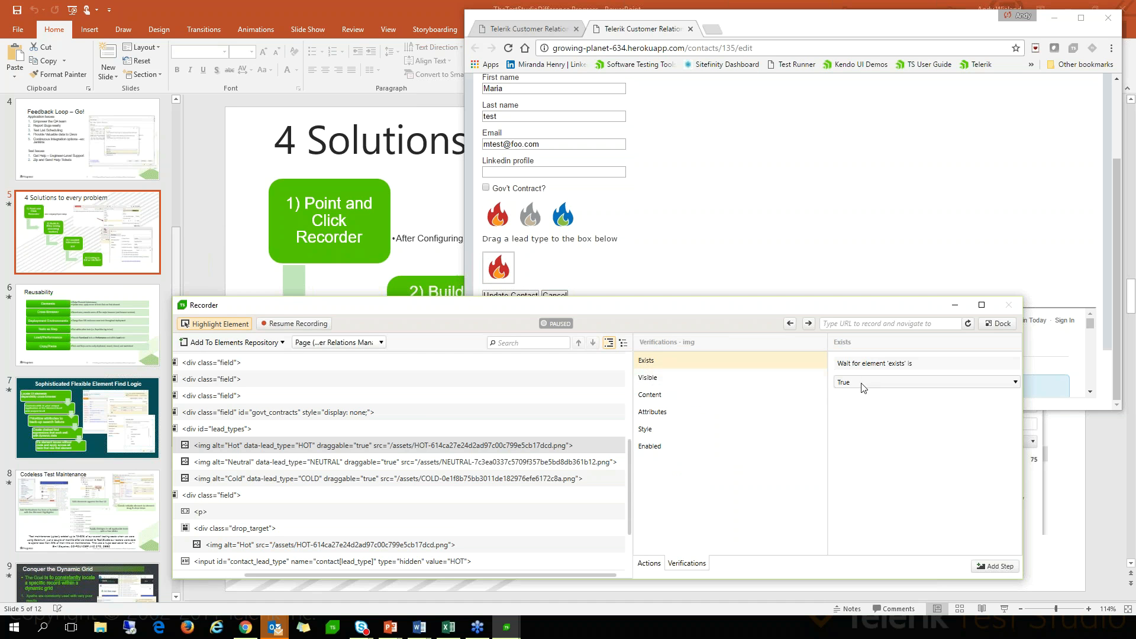
left_click(686, 382)
left_click(655, 398)
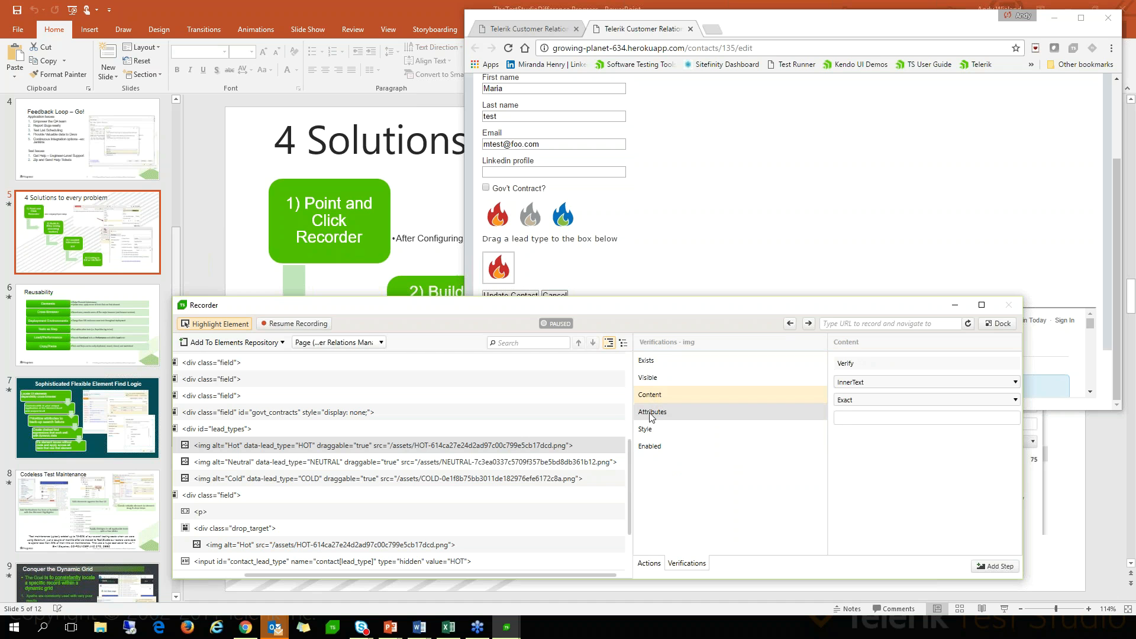
left_click(652, 412)
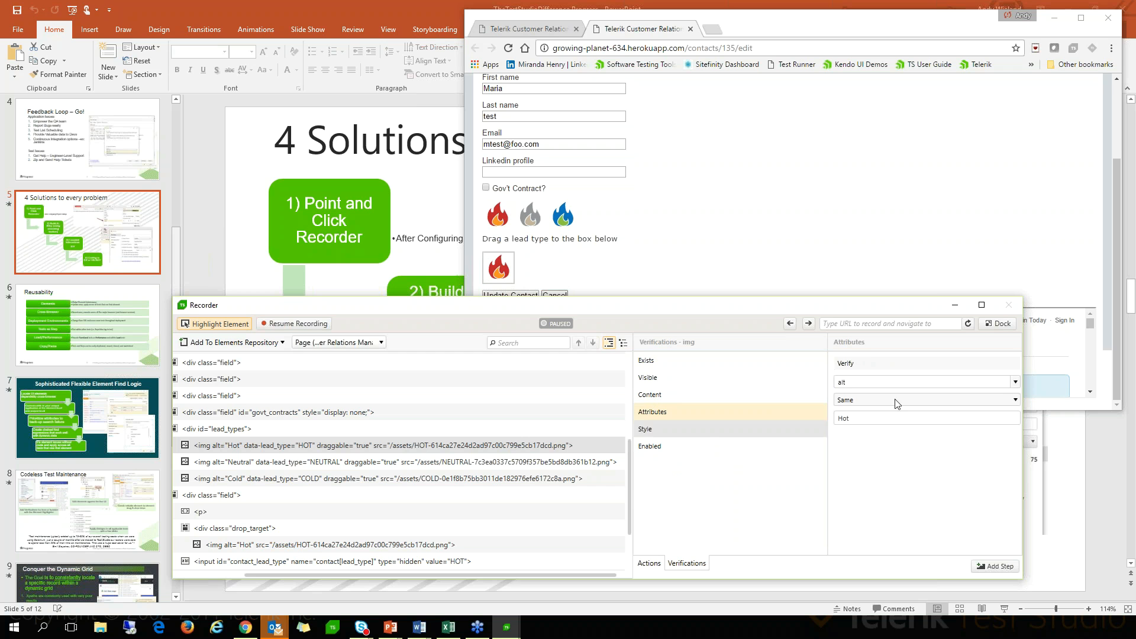
Step: Choose the src attribute with its '/assets/HOT-…png' path and add it as a step
left_click(1016, 382)
left_click(864, 412)
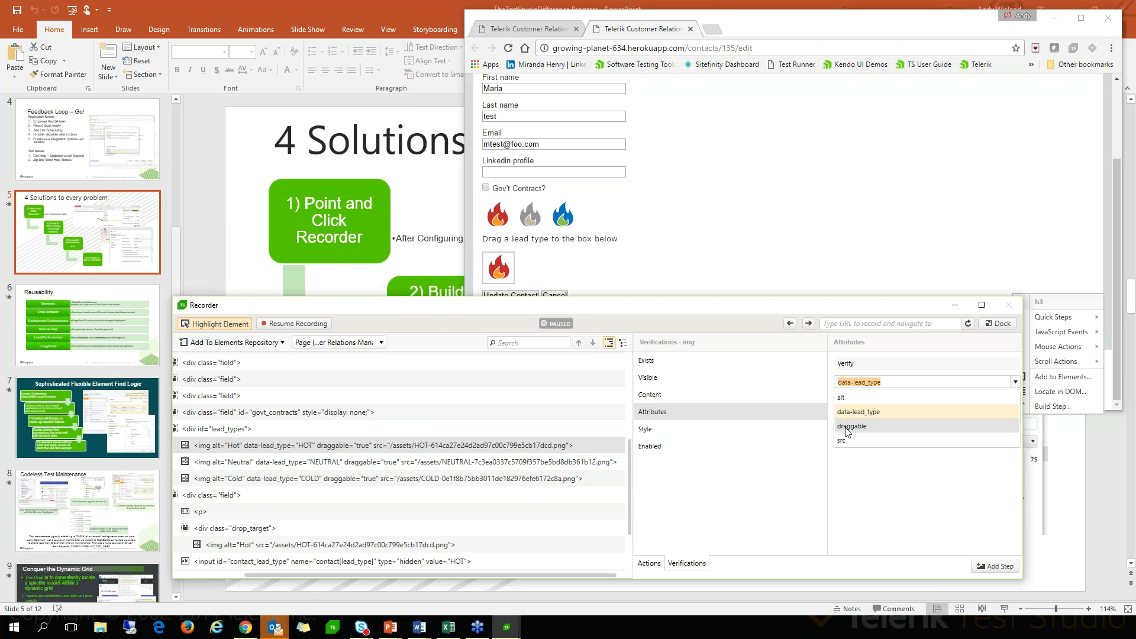
left_click(848, 426)
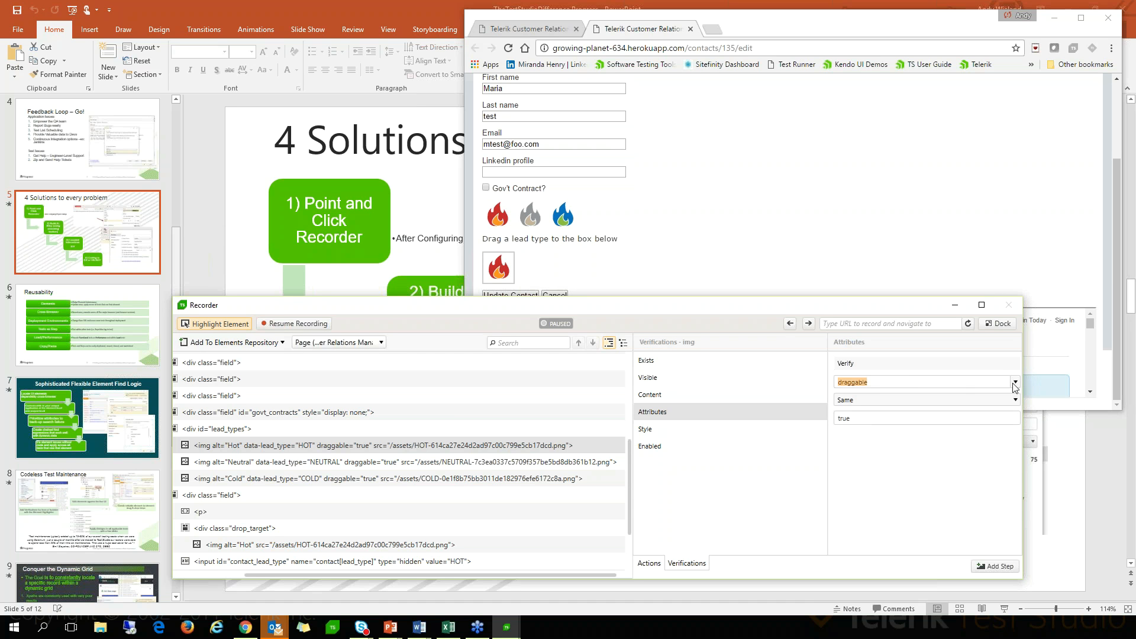
left_click(1016, 381)
left_click(852, 440)
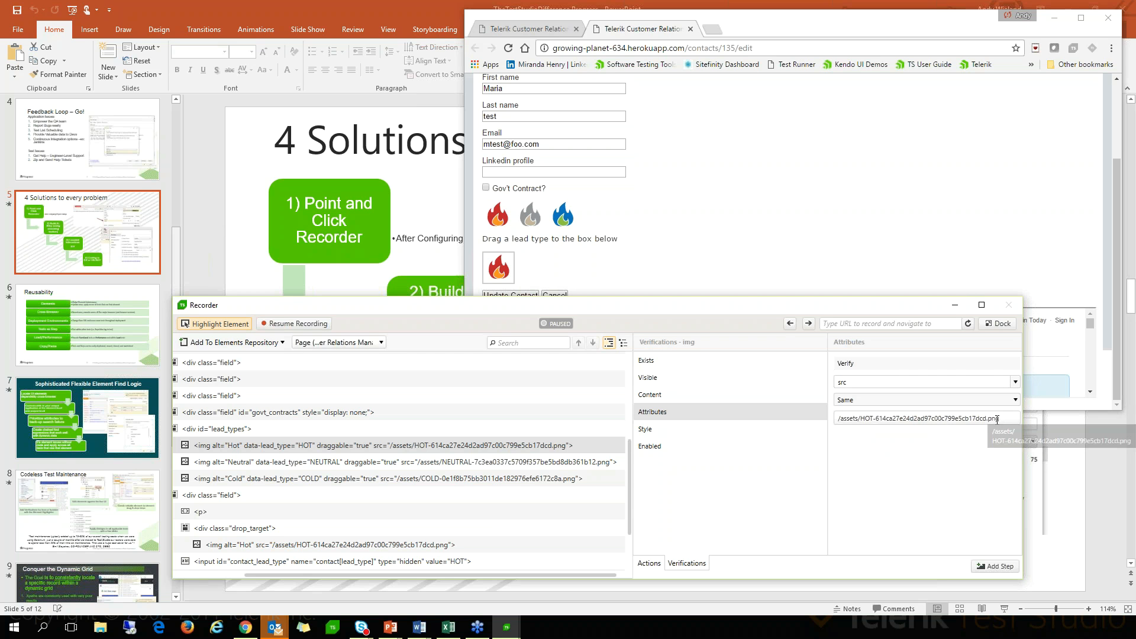
left_click_drag(997, 418, 948, 419)
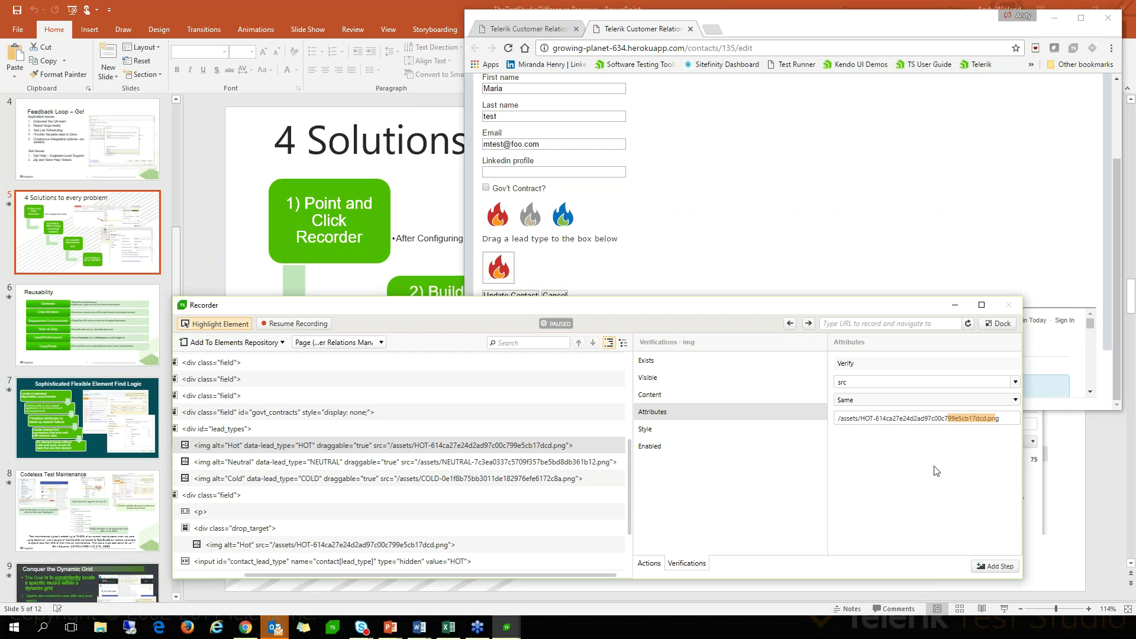
left_click(992, 567)
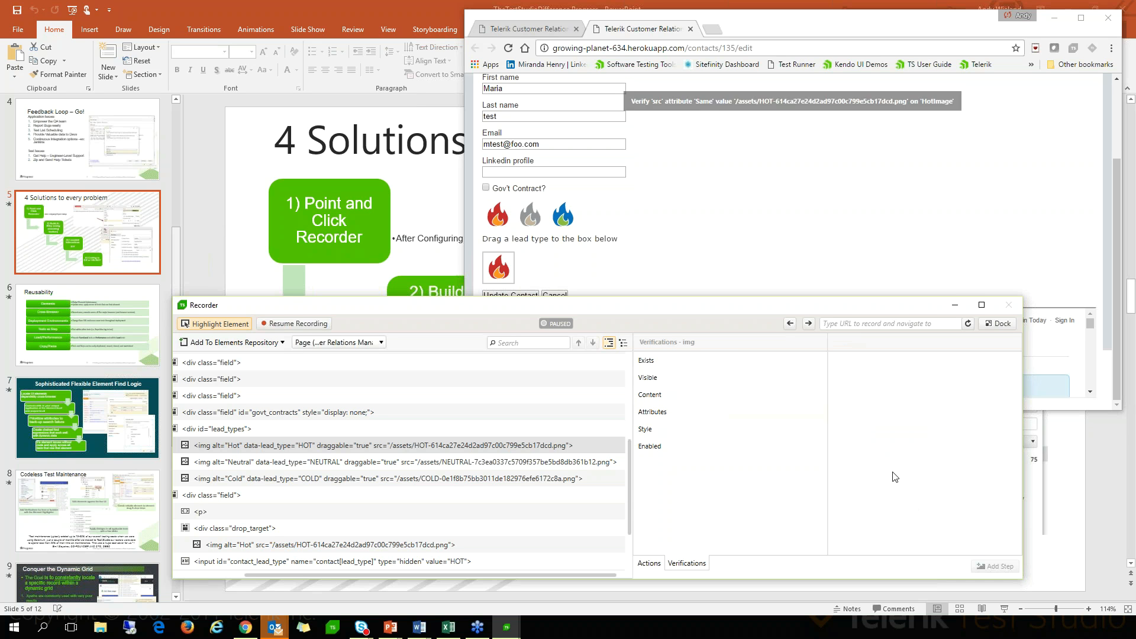
left_click(645, 401)
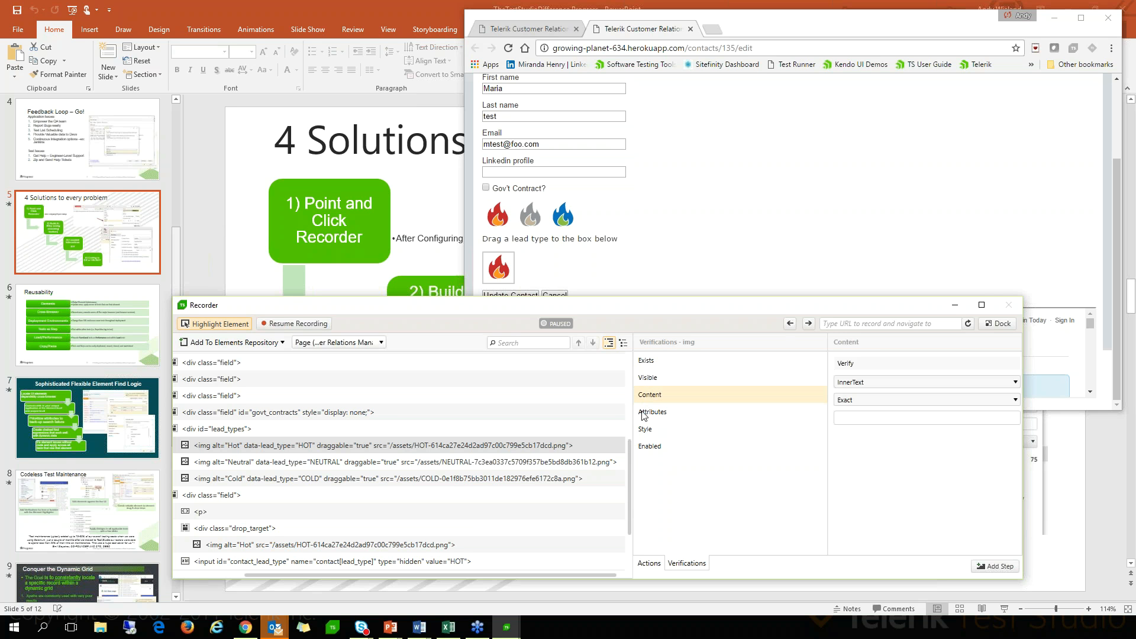
left_click(645, 414)
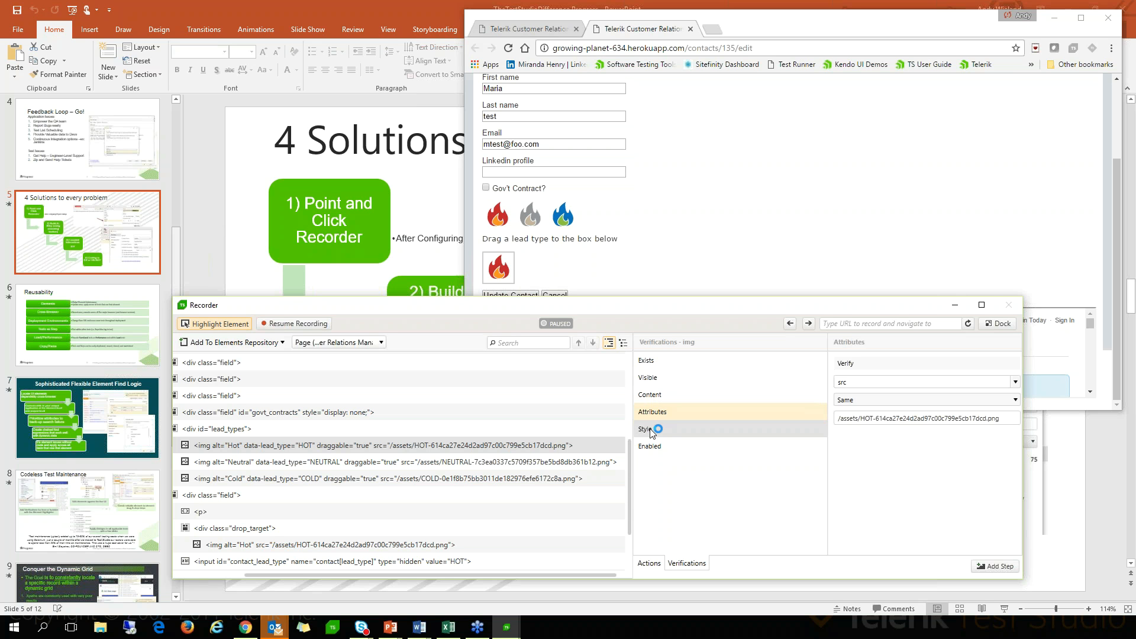
left_click(651, 432)
left_click(1003, 386)
left_click(981, 399)
left_click(977, 401)
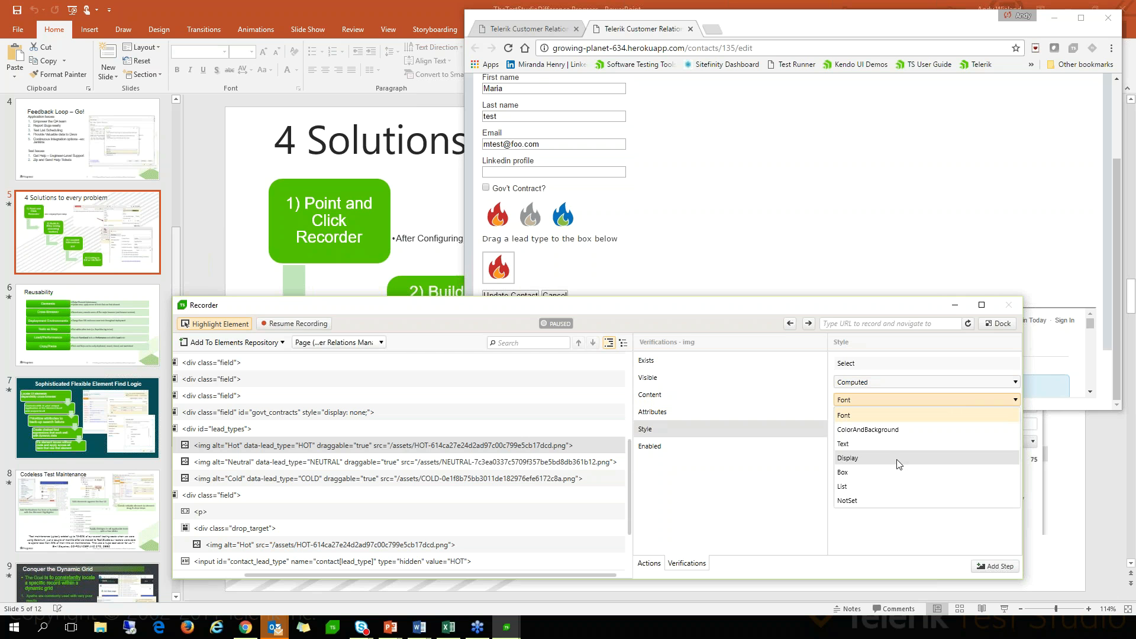
left_click(855, 459)
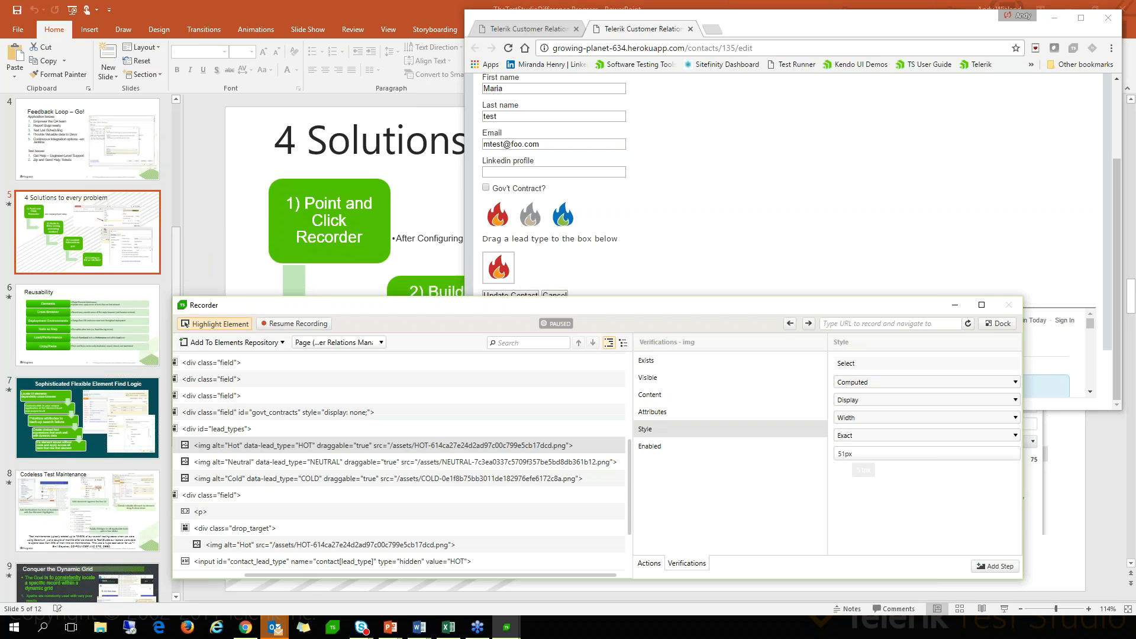
left_click(873, 401)
left_click(865, 443)
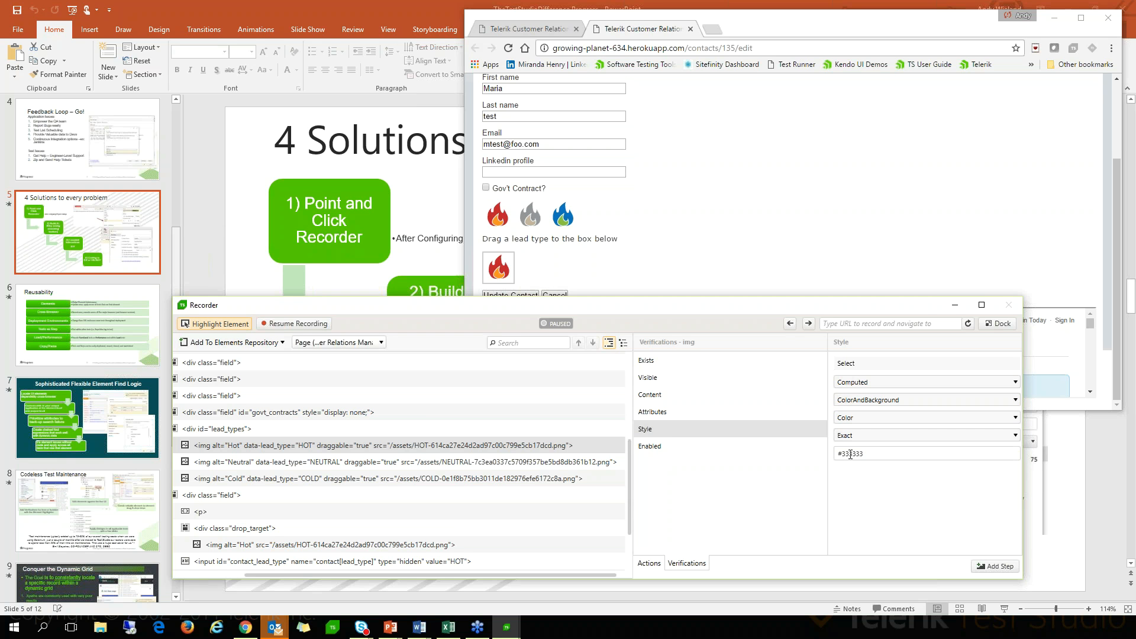
left_click(880, 418)
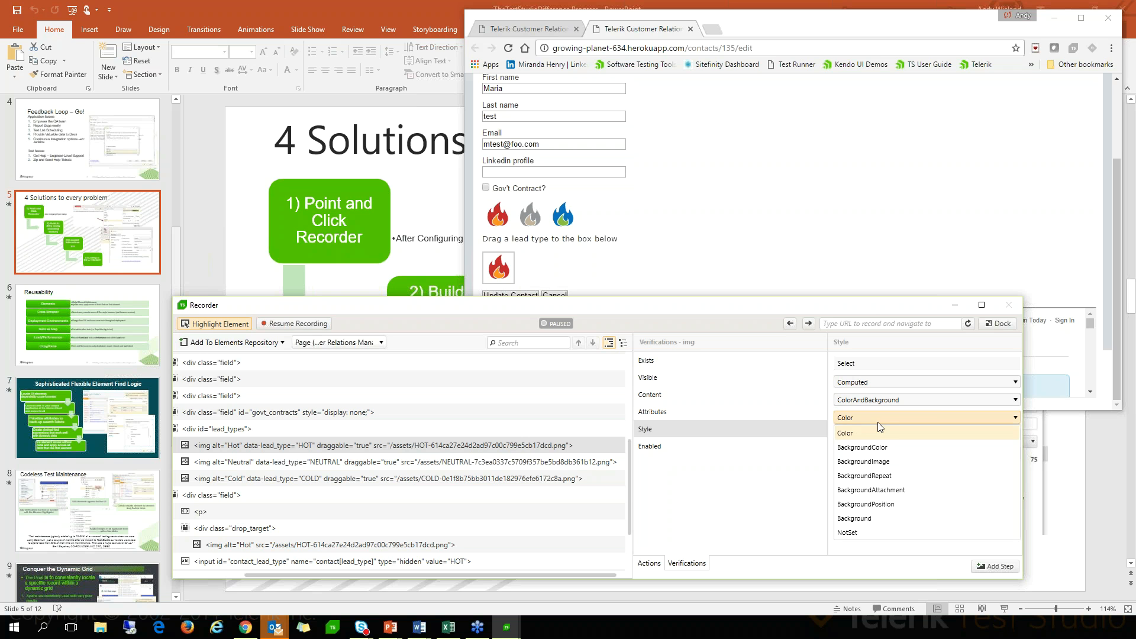
left_click(876, 448)
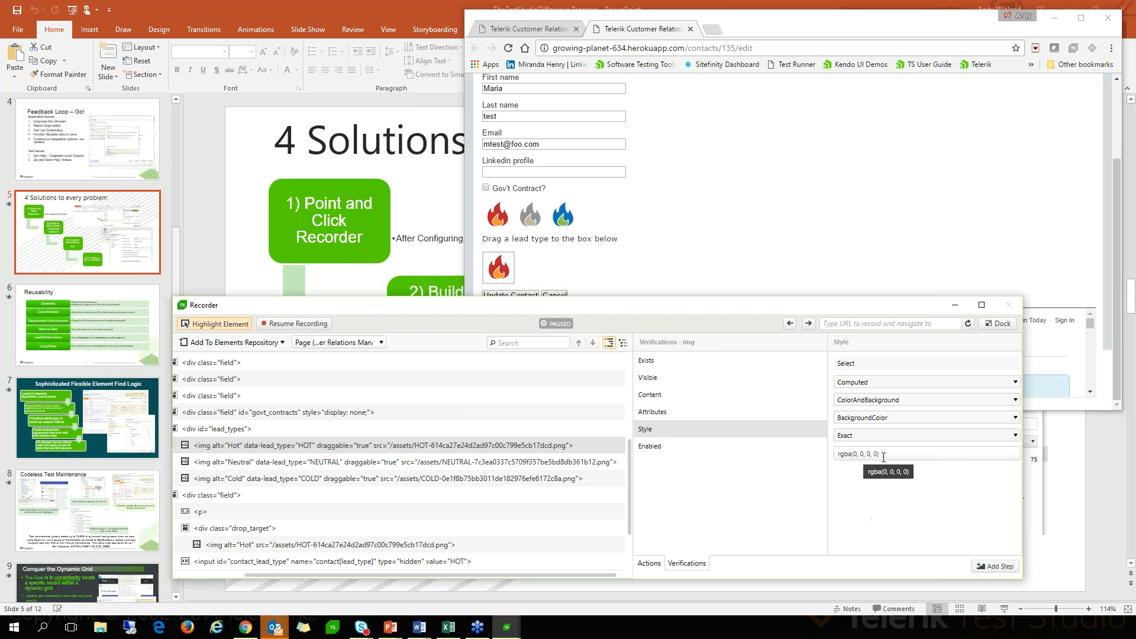
left_click(896, 421)
left_click(881, 462)
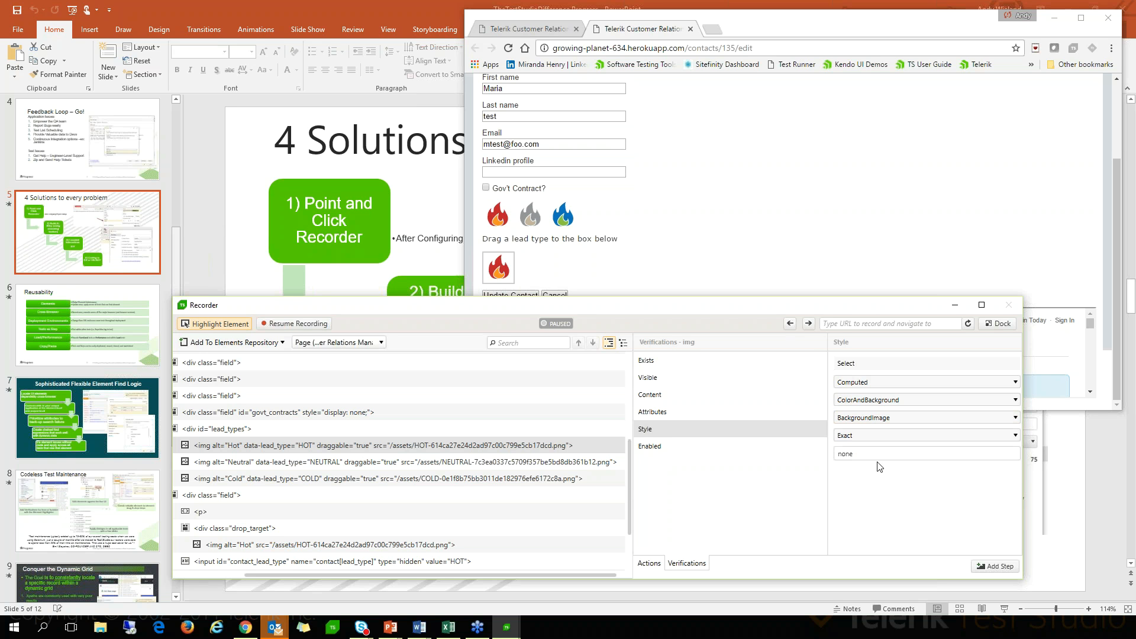
left_click(874, 419)
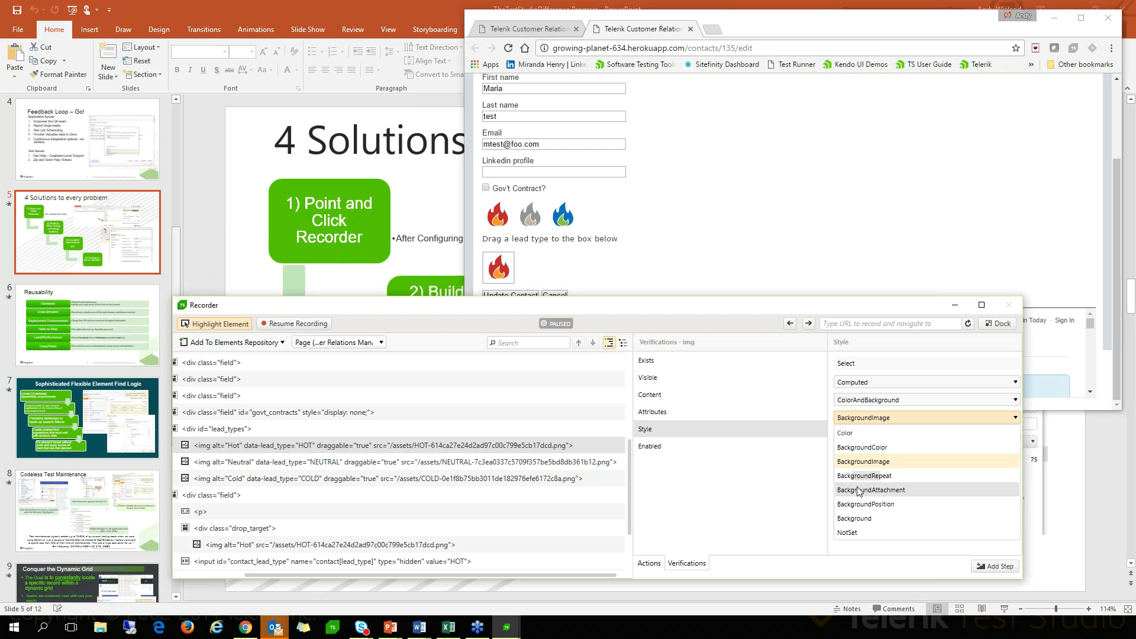
left_click(860, 471)
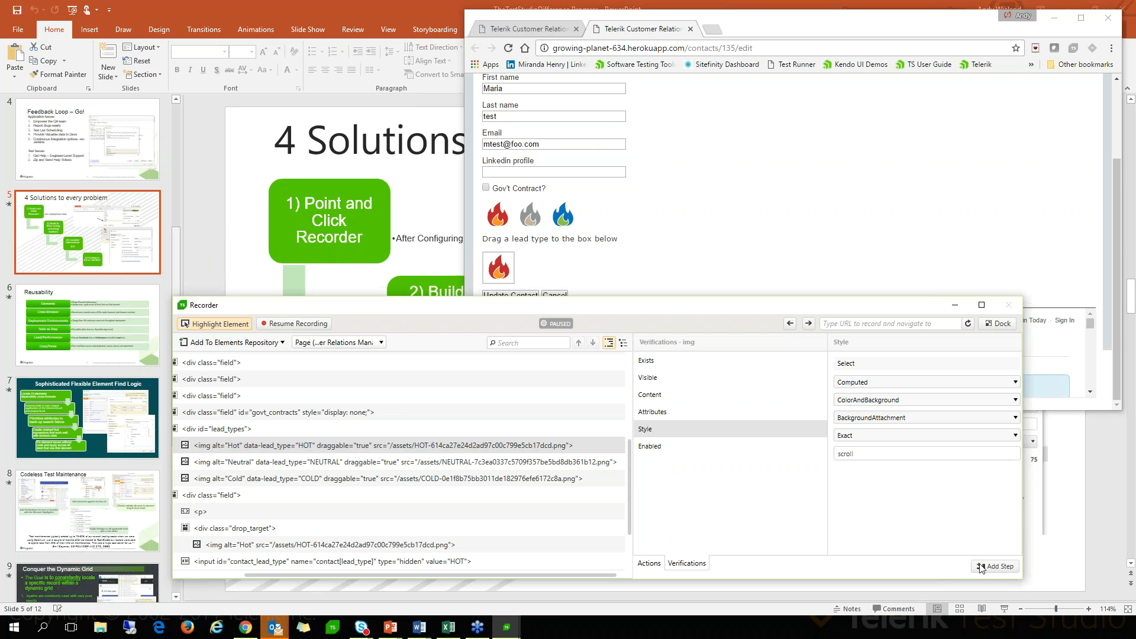
left_click(873, 421)
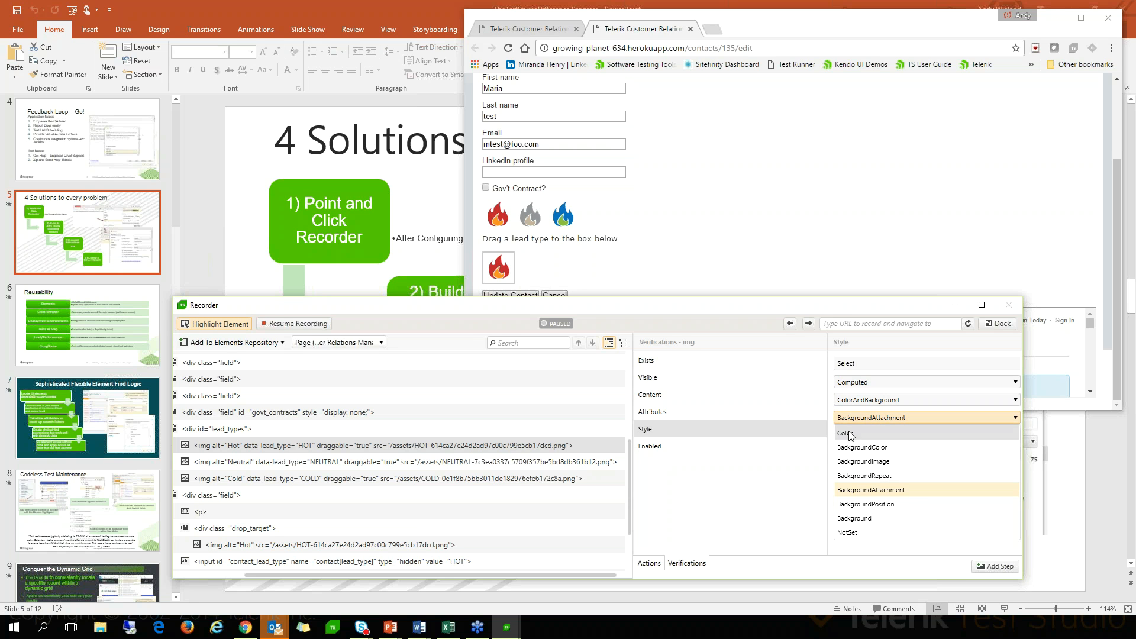
left_click(853, 435)
left_click(1008, 570)
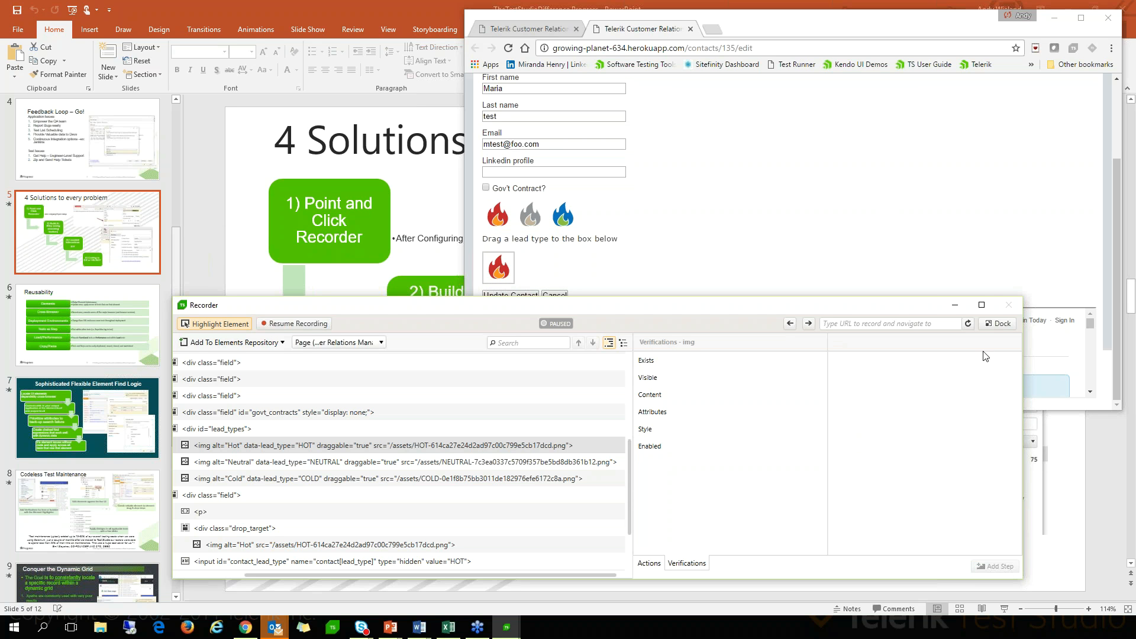
left_click(1005, 328)
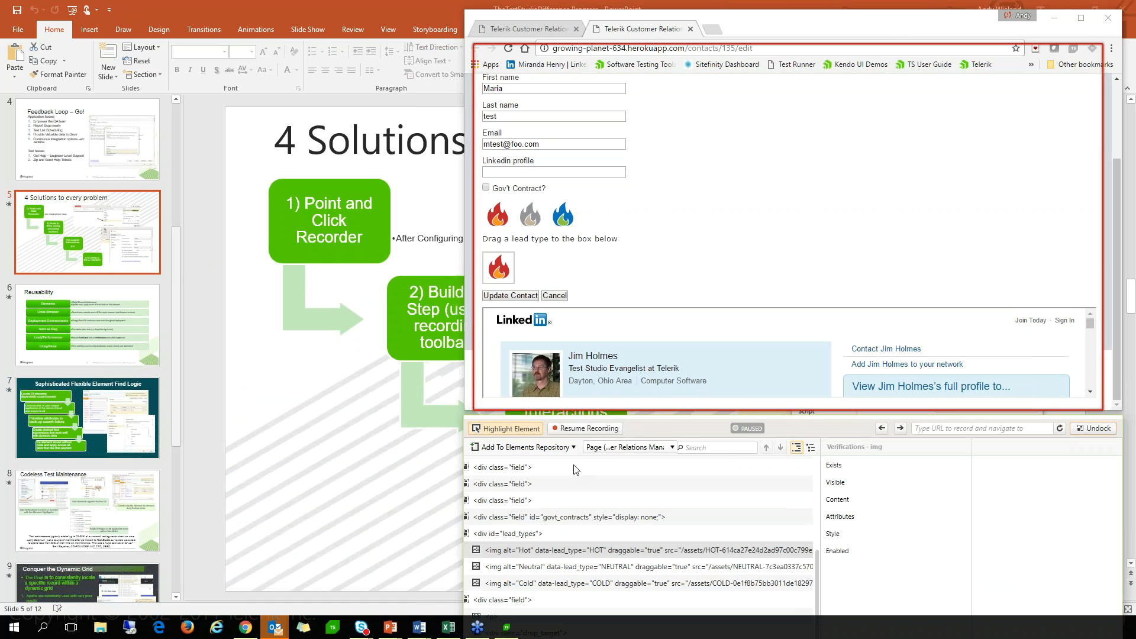
Step: Turn off element highlighting and set steps 4 and 5 to Continue On Failure
left_click(503, 430)
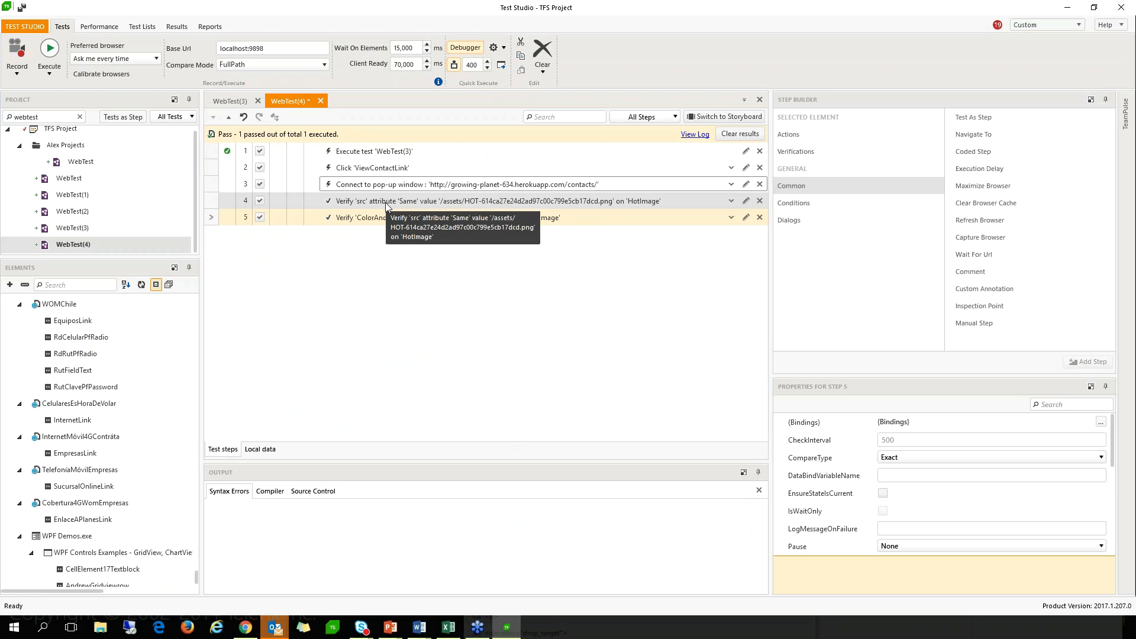
left_click(292, 201)
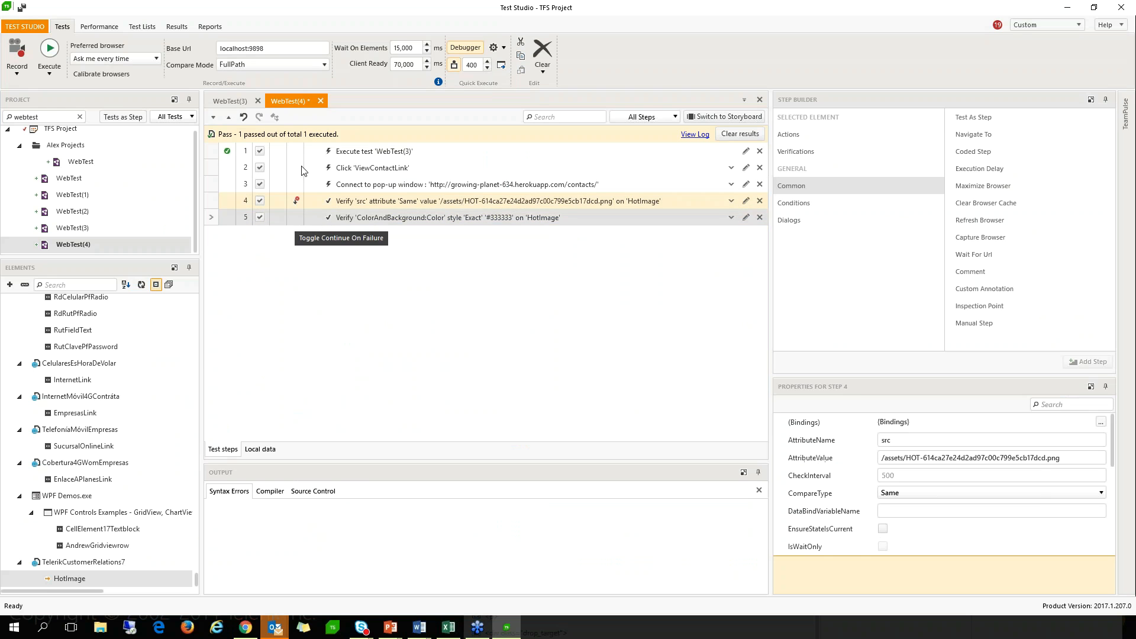
right_click(340, 217)
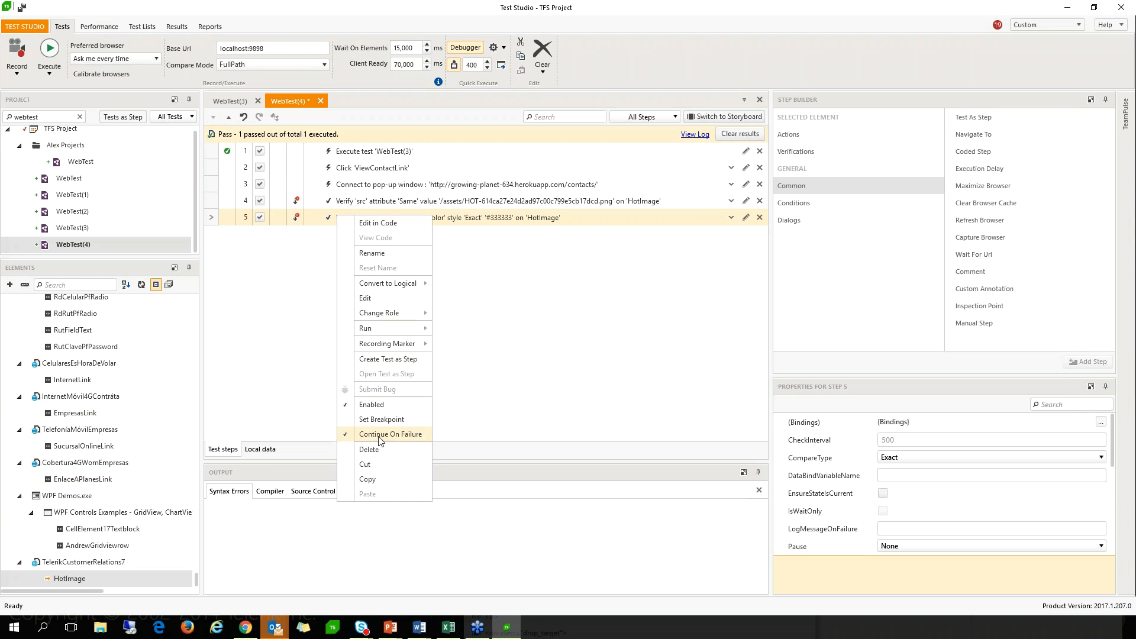
left_click(345, 196)
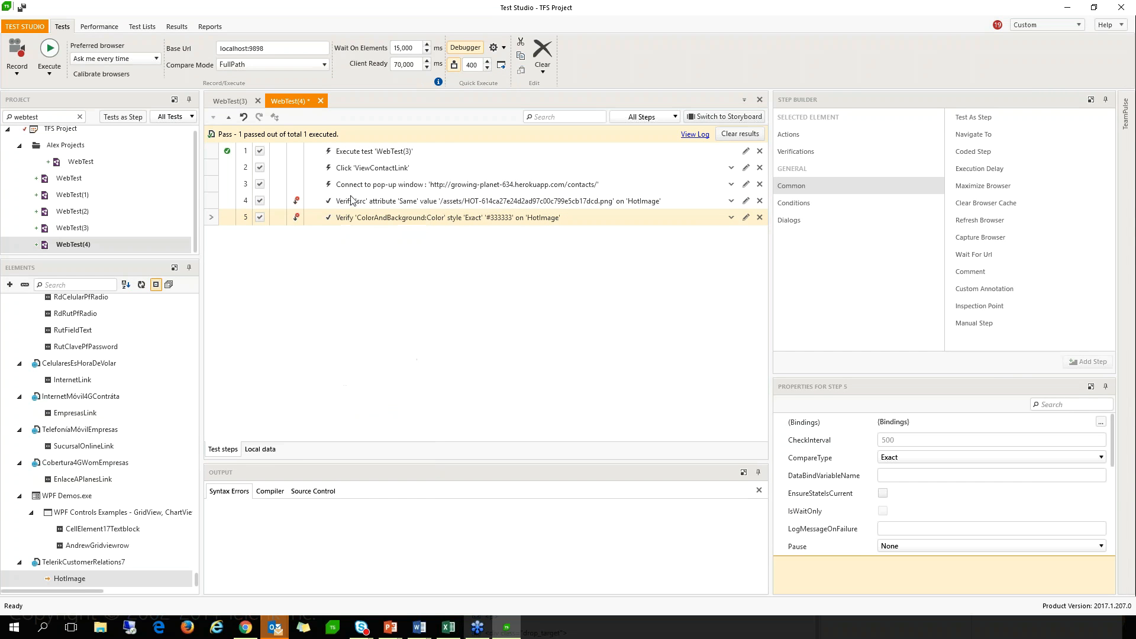
left_click(352, 202)
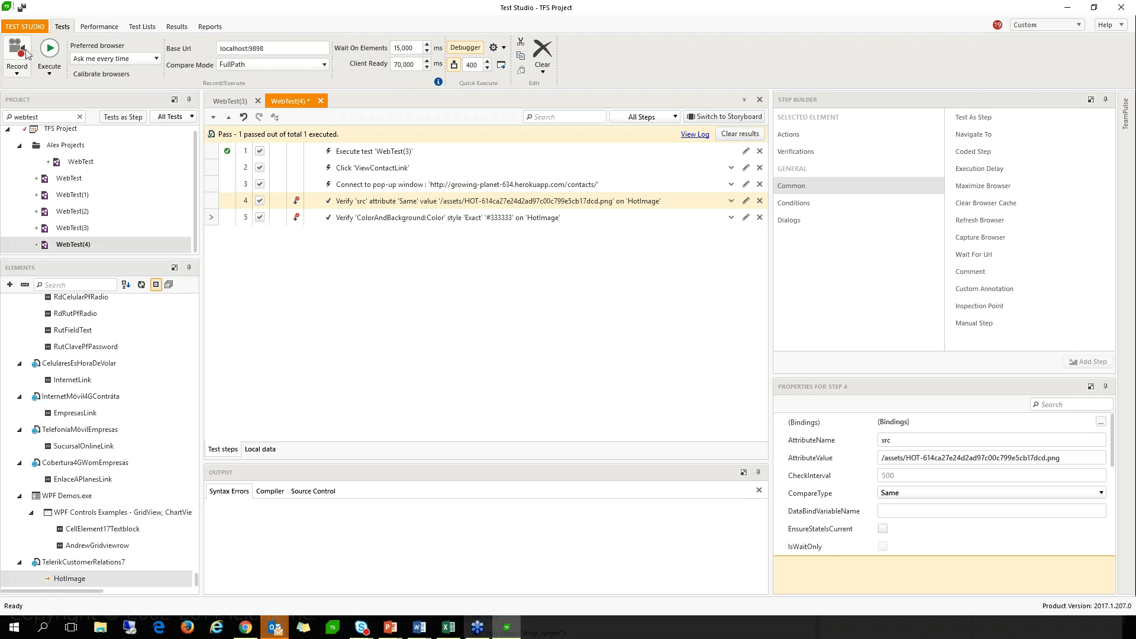
Step: Run WebTest(4) To Here at step 1 in Internet Explorer, saving the modified test
right_click(373, 152)
mouse_move(427, 220)
left_click(506, 222)
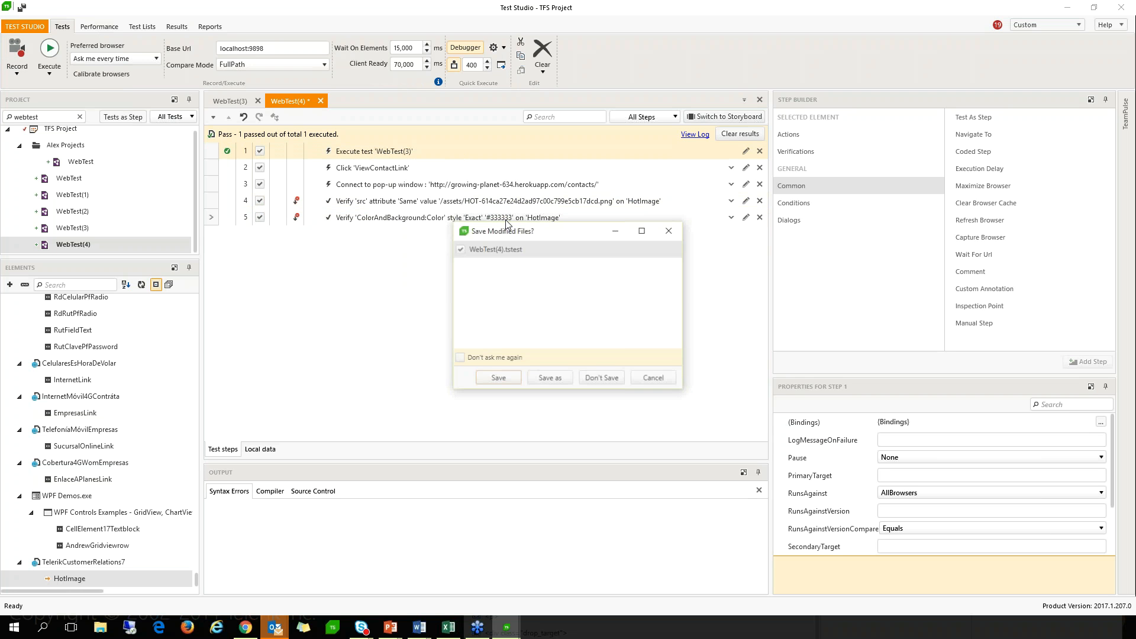
left_click(514, 377)
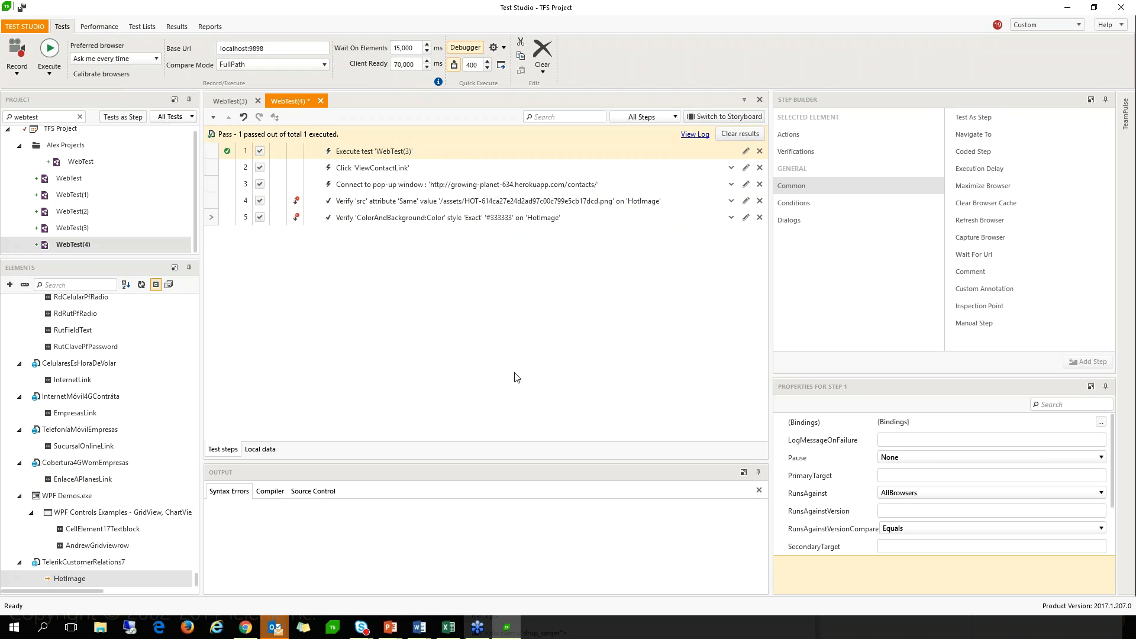
left_click(474, 292)
left_click(622, 386)
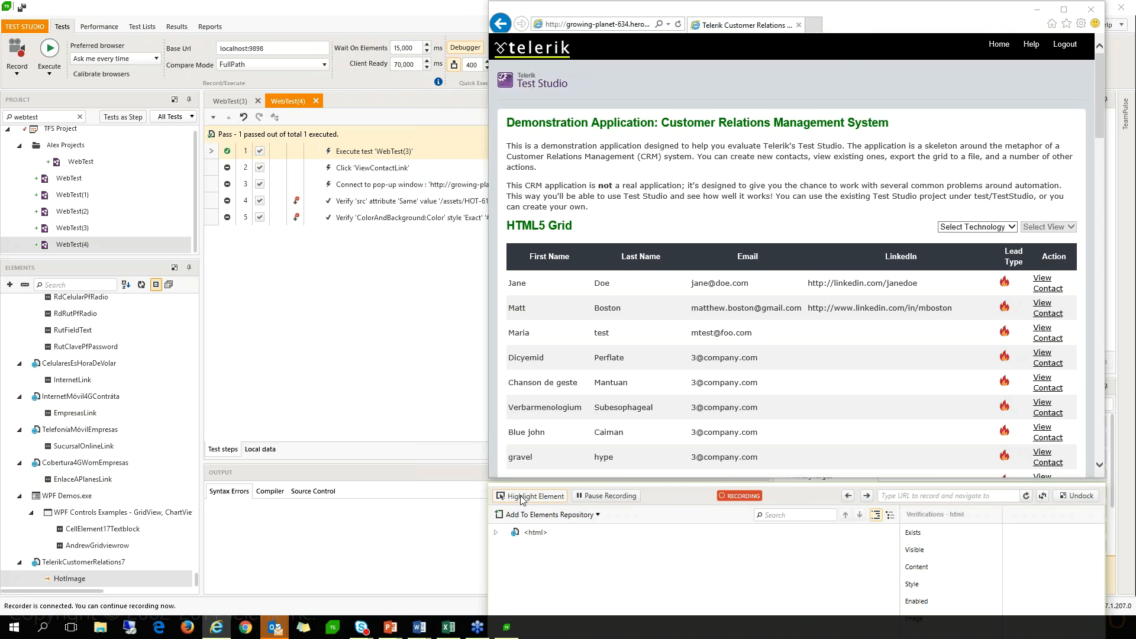
Step: Locate the Test Studio logo in the DOM and open its Image verification in an undocked recorder
left_click(522, 497)
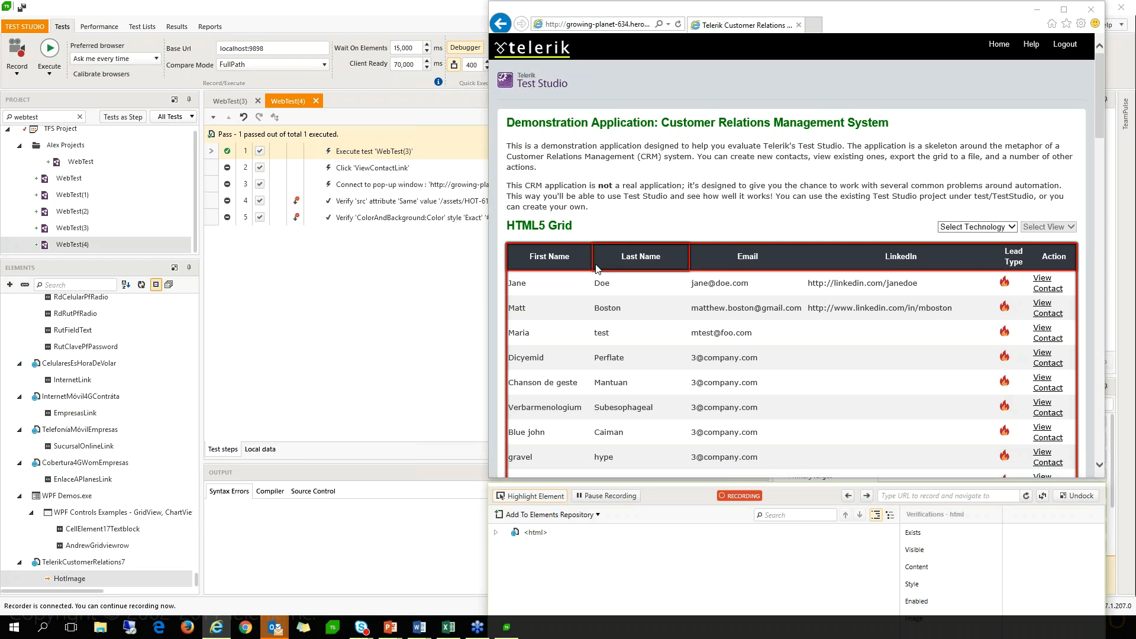
mouse_move(544, 83)
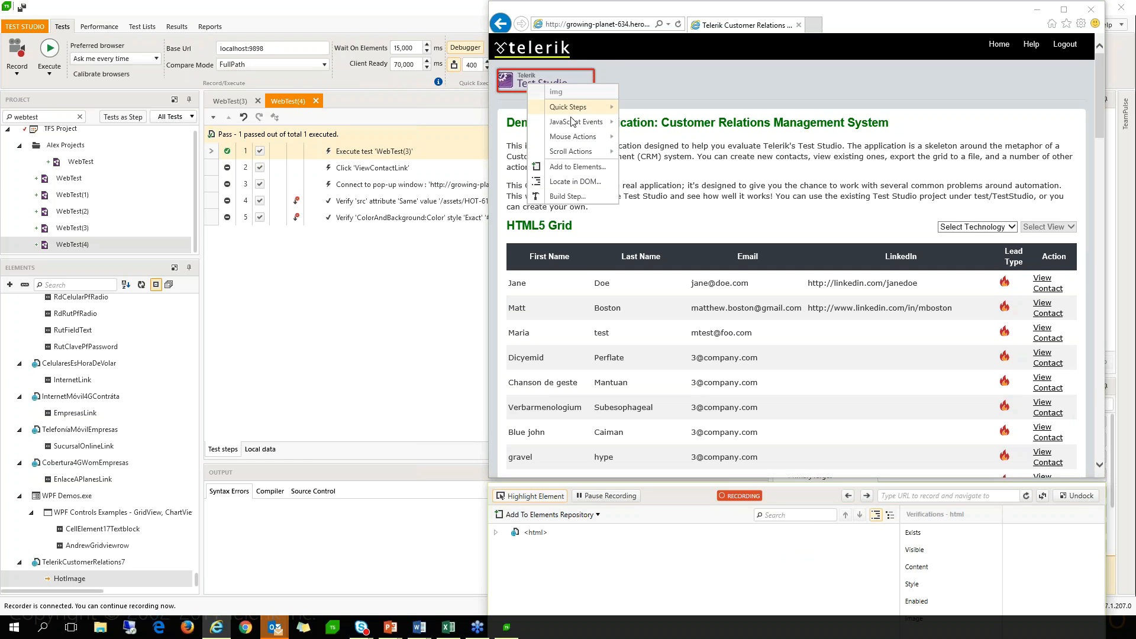
left_click(569, 196)
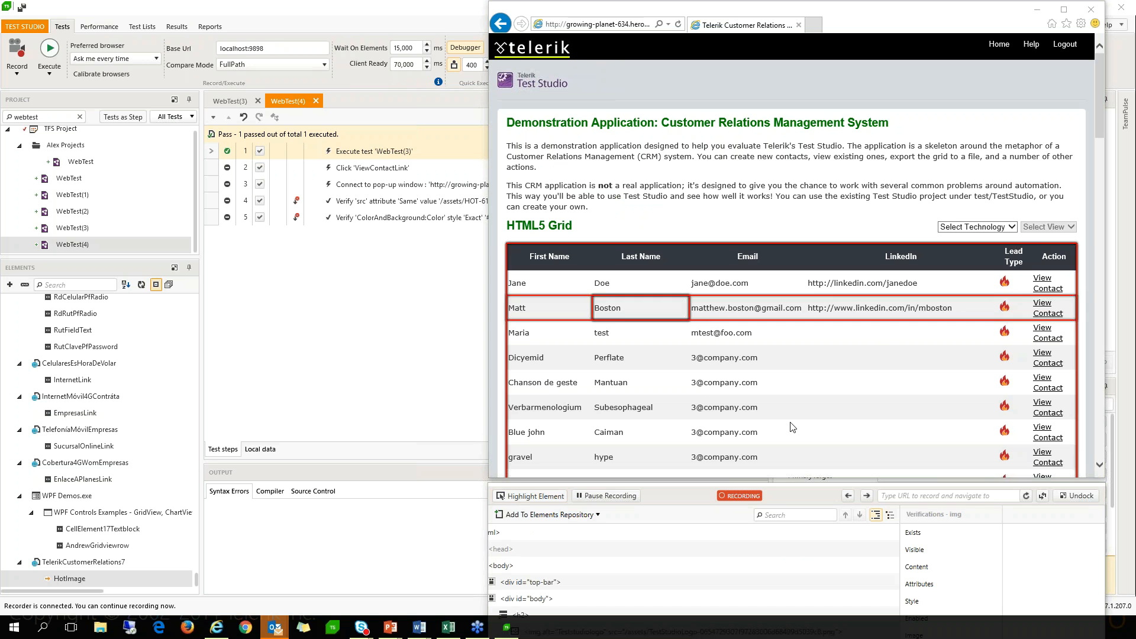
left_click(1037, 497)
left_click_drag(861, 496, 659, 200)
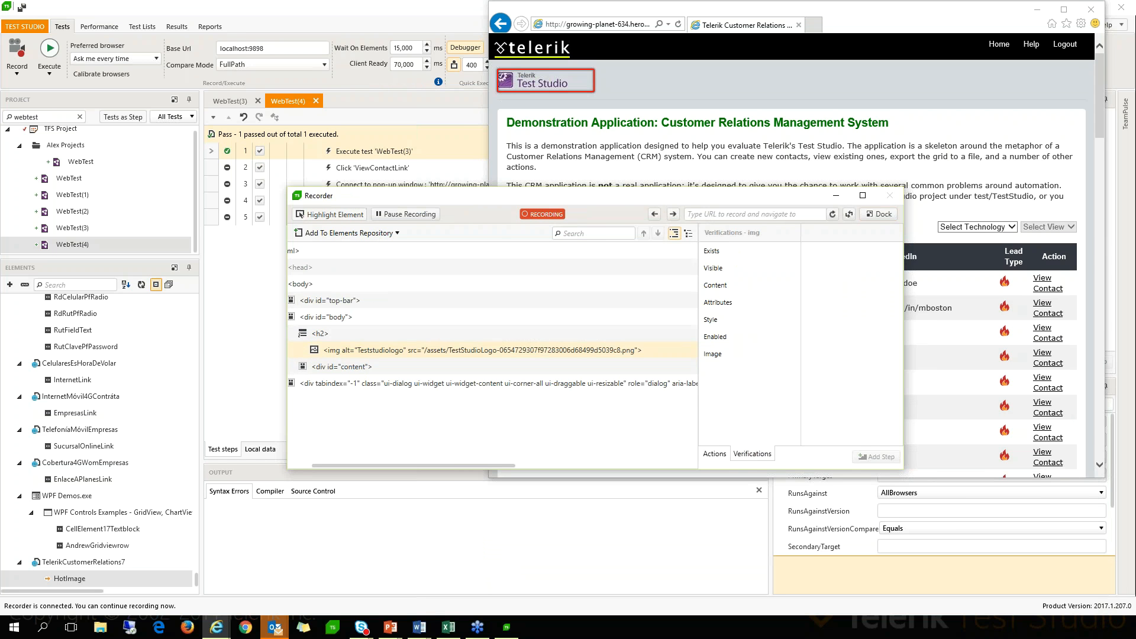
left_click(713, 354)
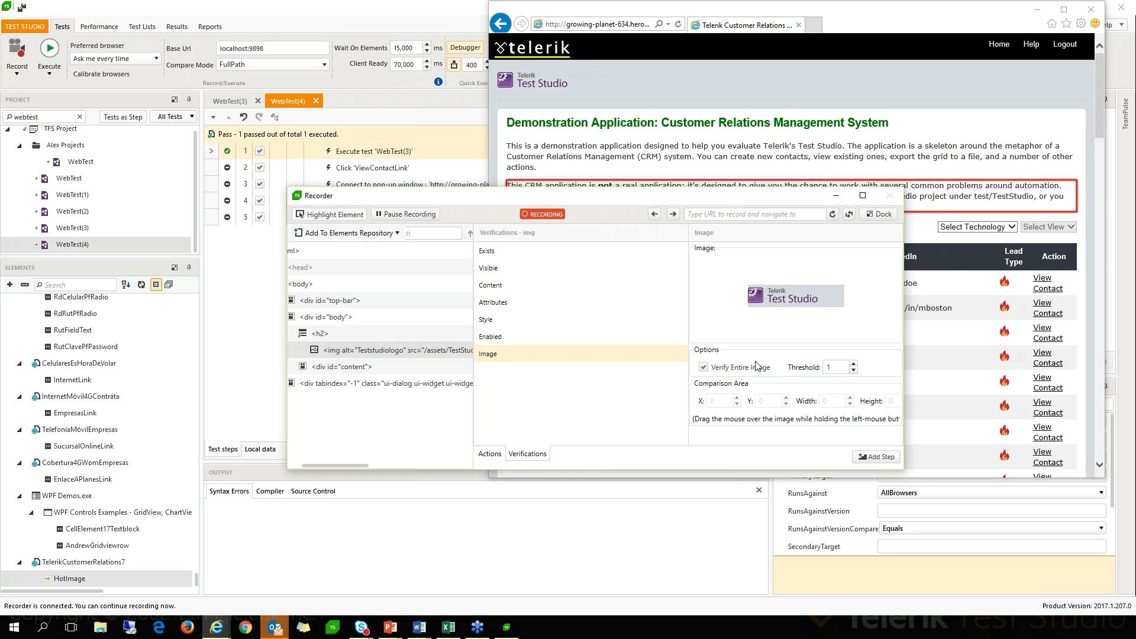
Step: Add a partial-area logo image verification with threshold 10, then dock the recorder
left_click(826, 368)
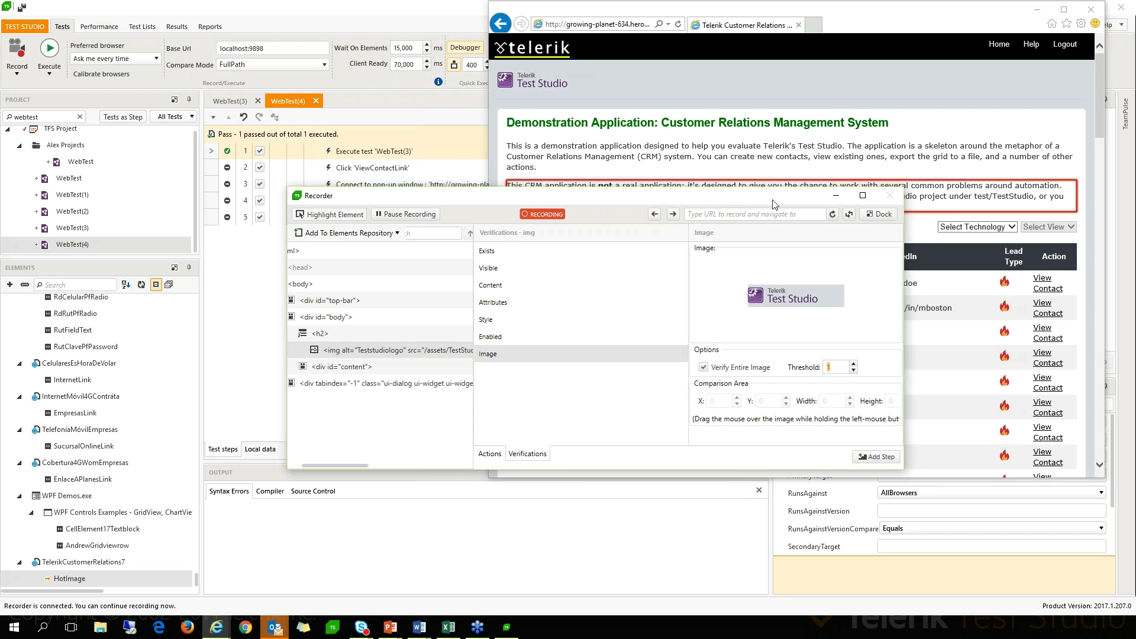
type("10")
left_click(705, 367)
left_click_drag(821, 306, 748, 287)
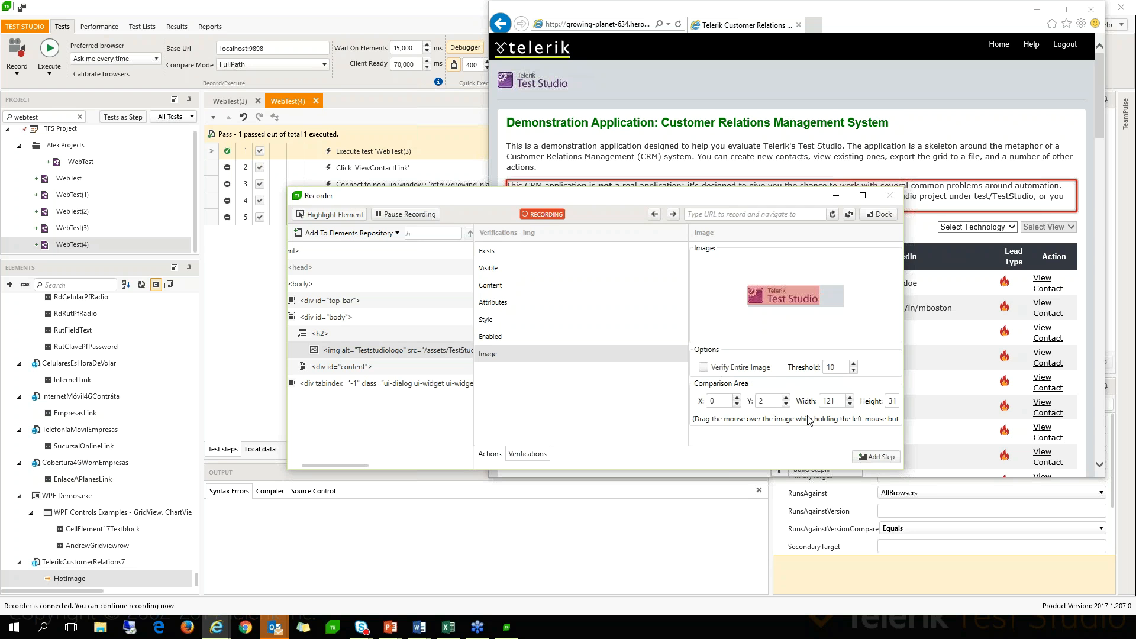
left_click(874, 457)
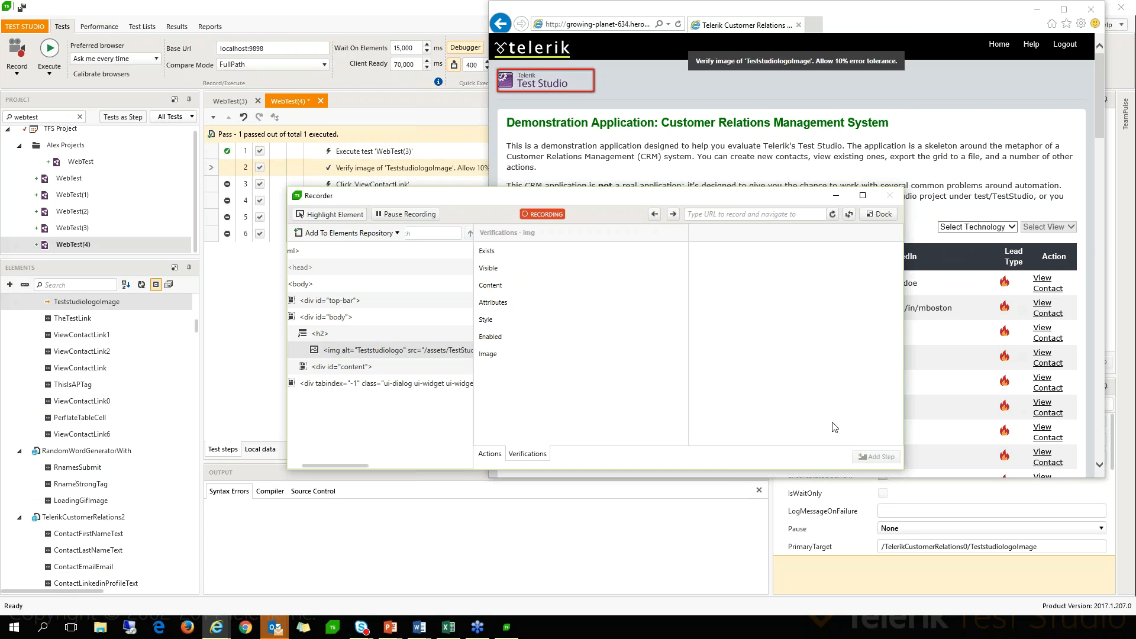
left_click(882, 215)
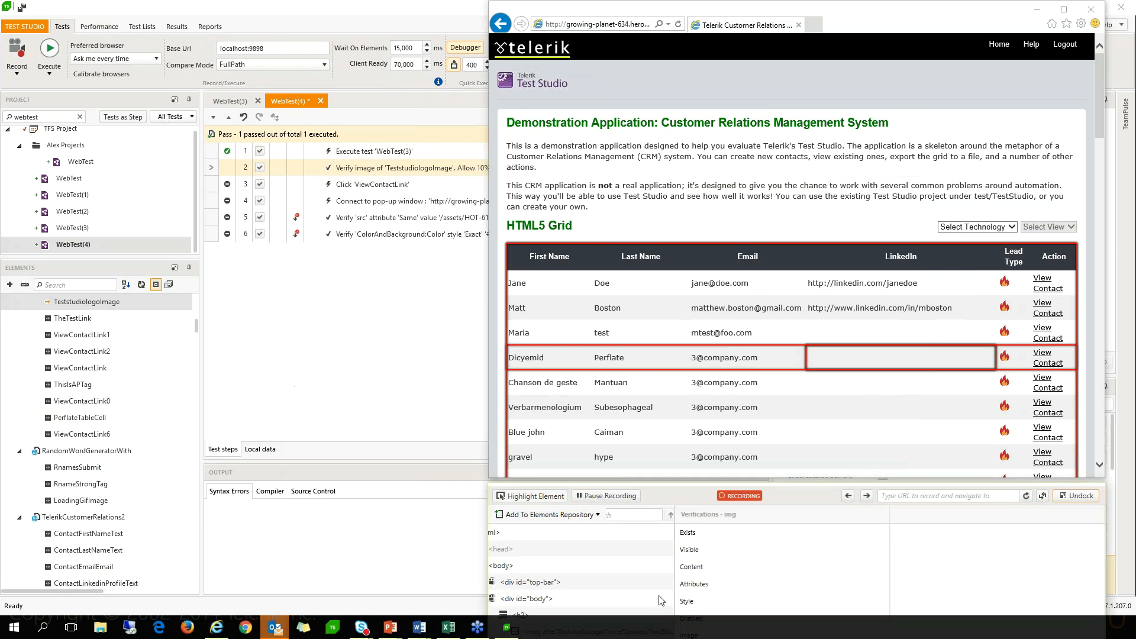
mouse_move(392, 632)
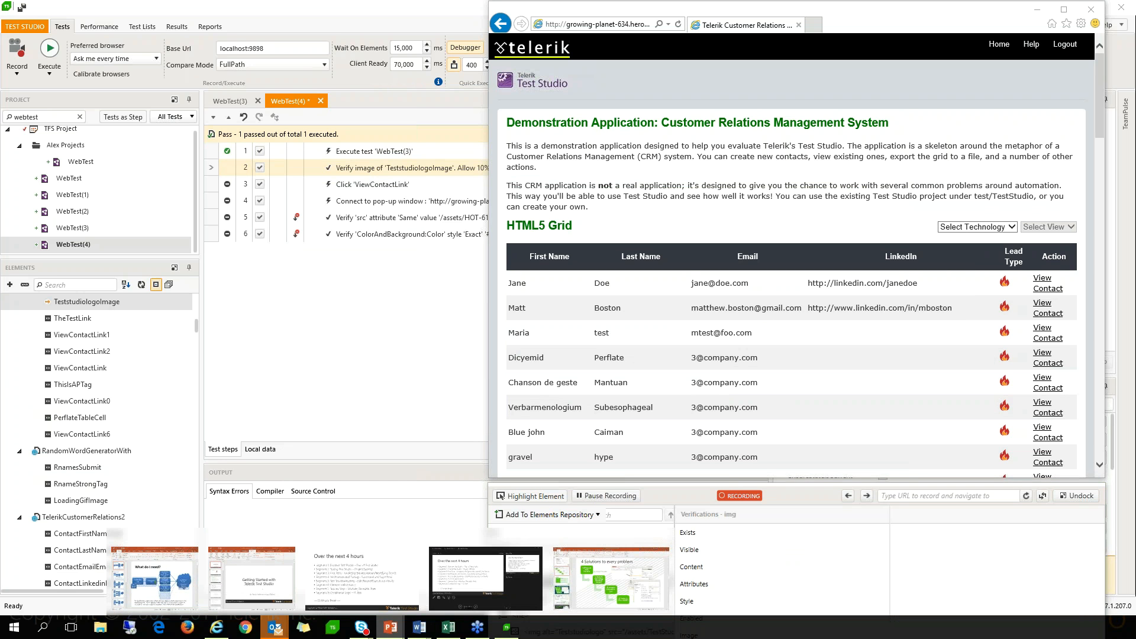
Step: Show slide 5, '4 Solutions to every problem', in PowerPoint, then return to Test Studio
left_click(611, 579)
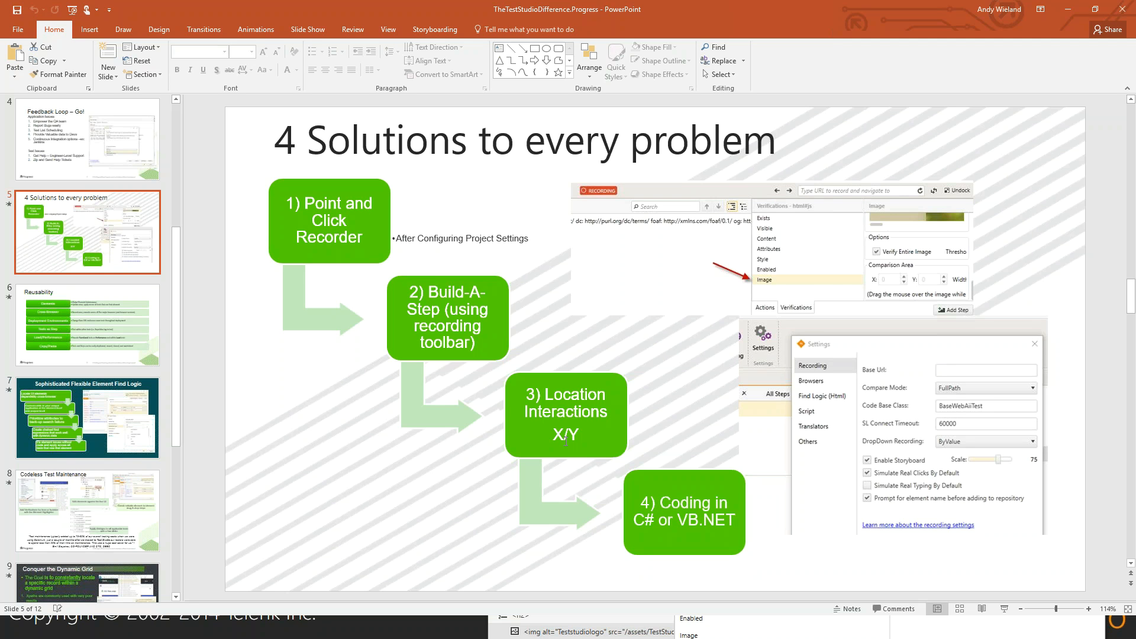
key("alt+Tab")
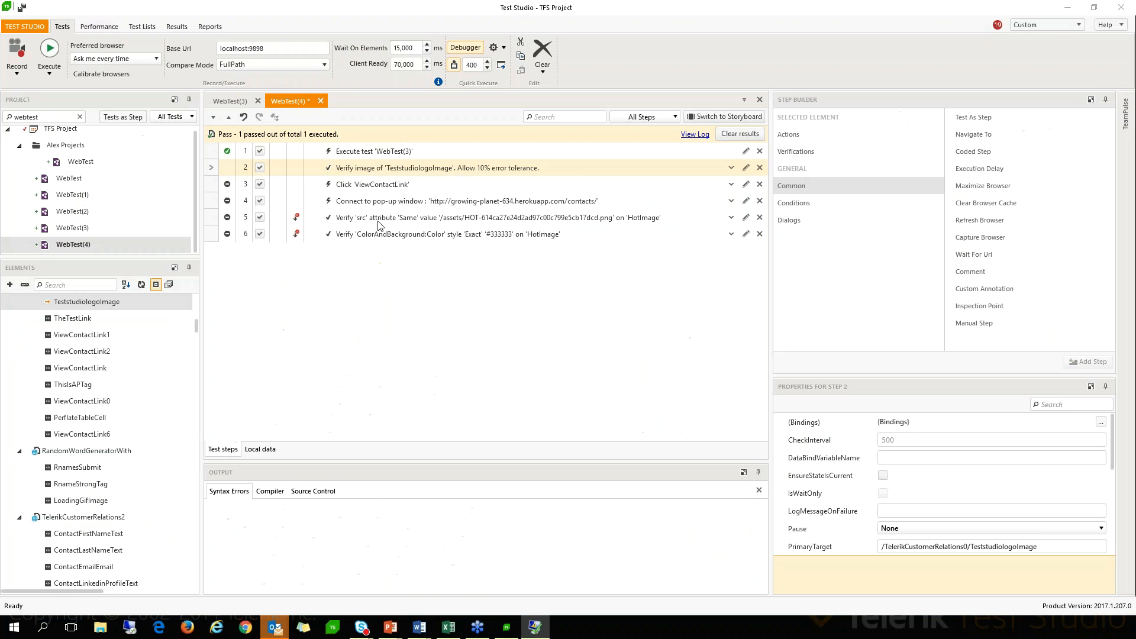
Step: Save the six-step WebTest(4) and run it To Here at step 1 in Internet Explorer
right_click(347, 153)
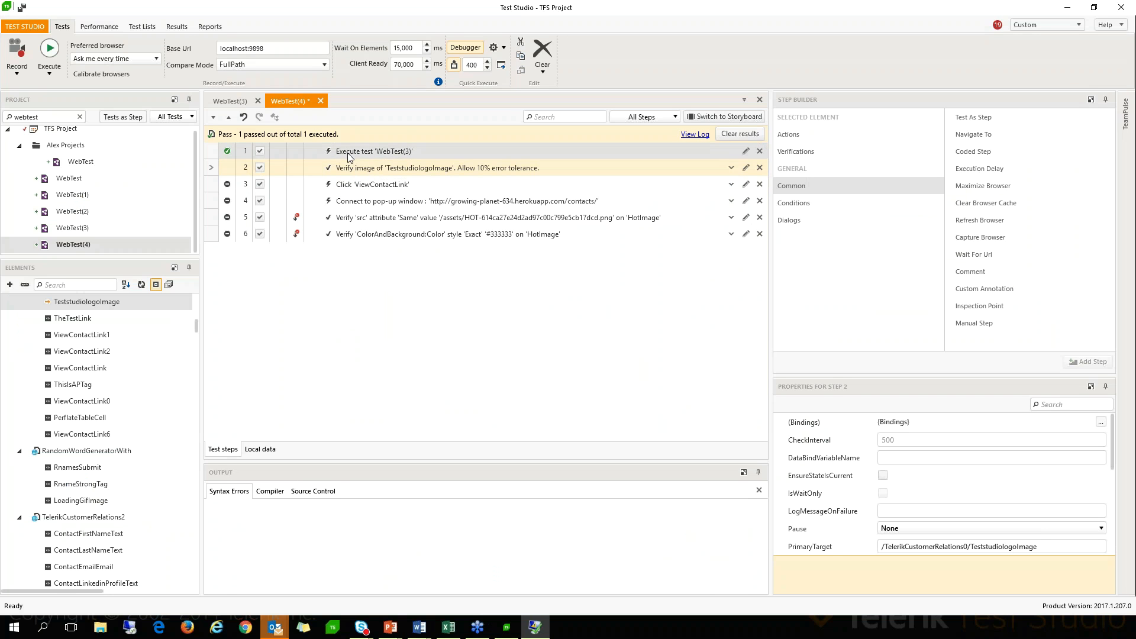
mouse_move(391, 221)
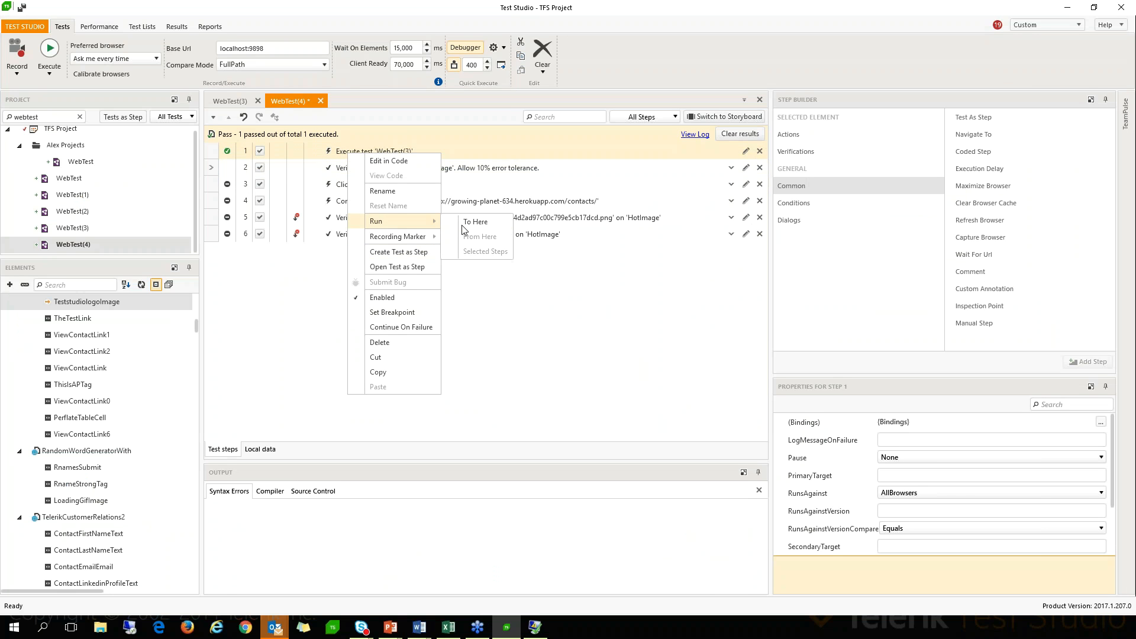
left_click(467, 225)
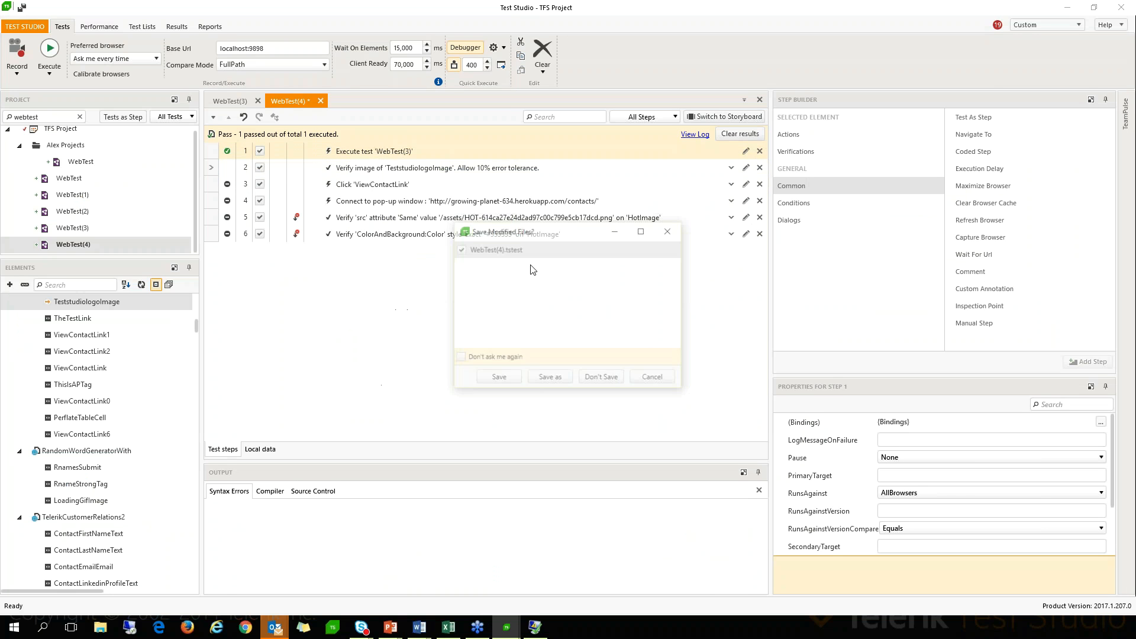
left_click(499, 379)
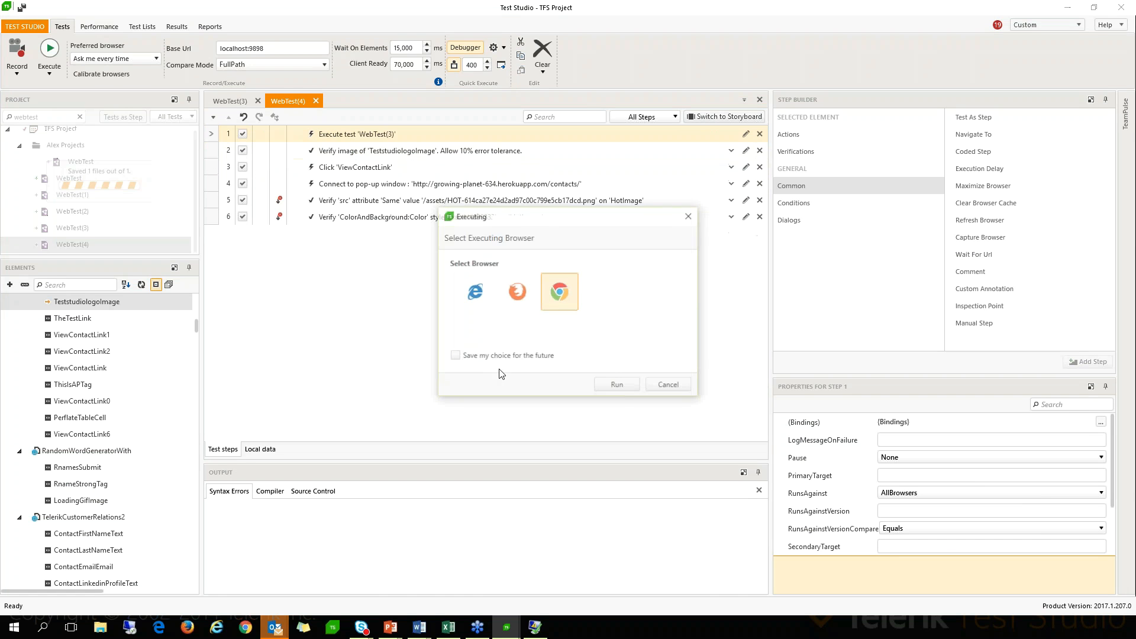
left_click(479, 303)
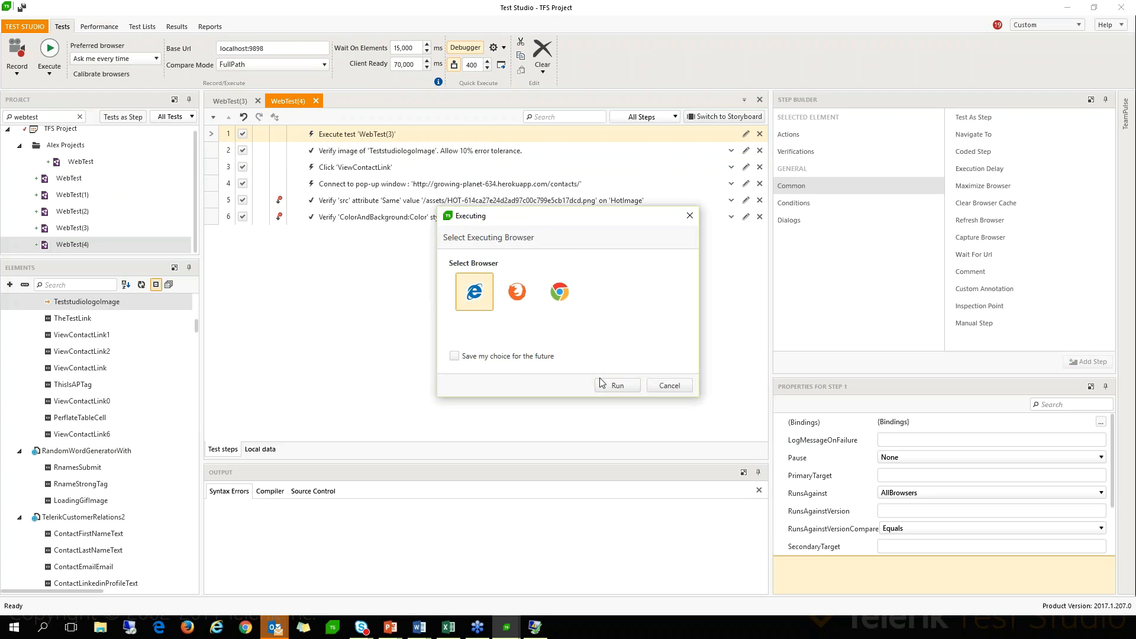
left_click(604, 385)
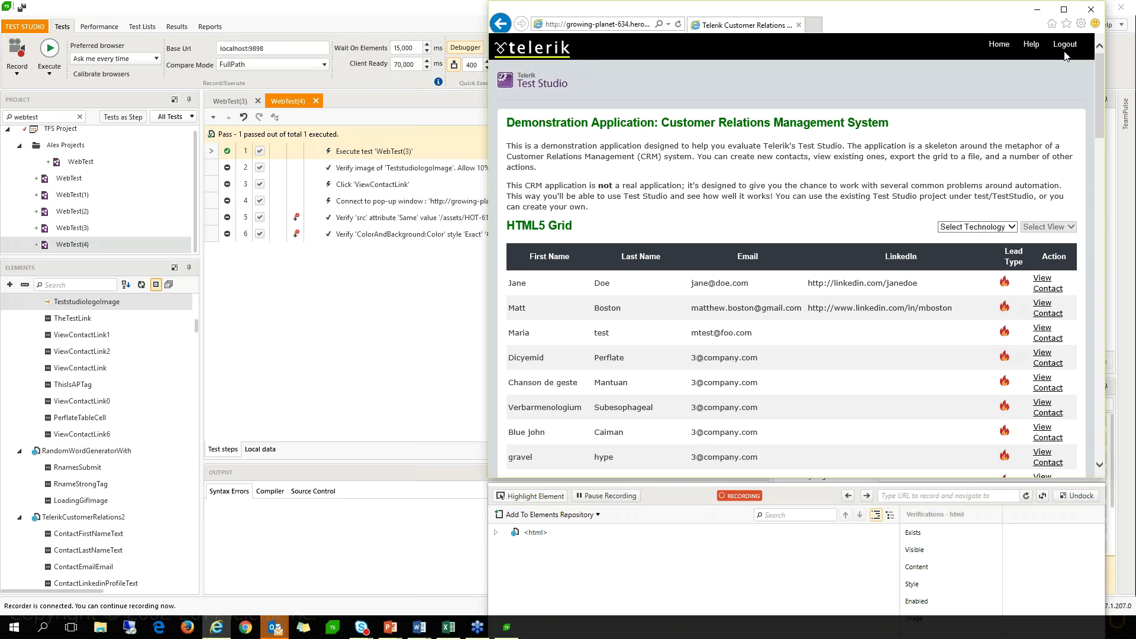
Step: Log out of the demo app, open WebTest(3) and select its password-entry step 4
left_click(627, 499)
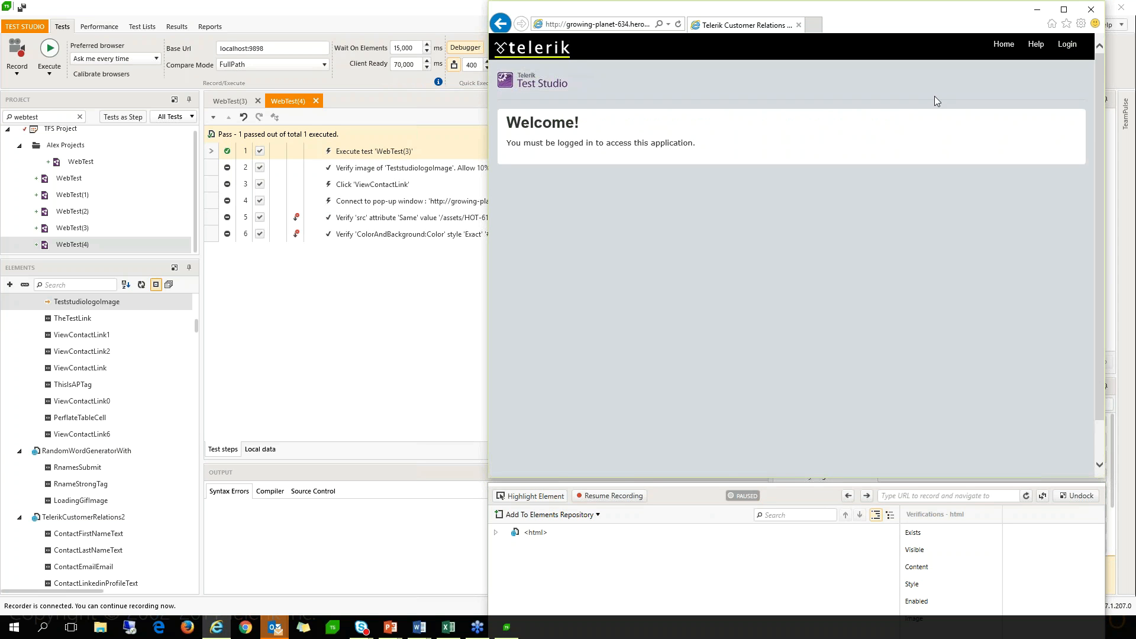
left_click(1072, 45)
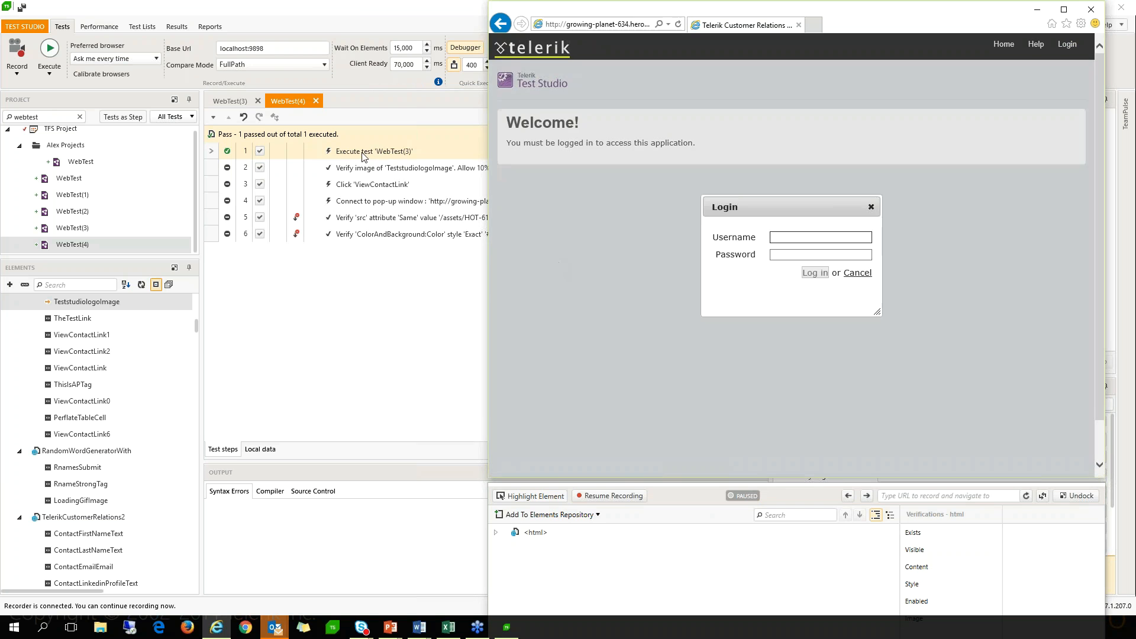
double_click(364, 151)
left_click(381, 202)
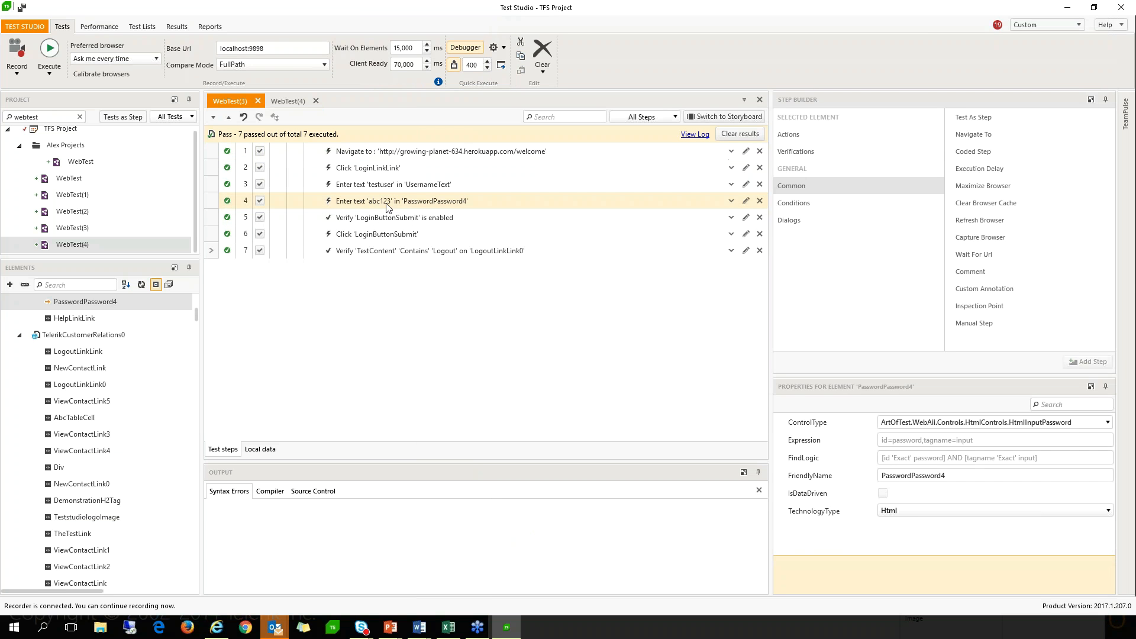
Step: Bring up PasswordPassword4's tests list, cancel it, and reopen the element's options menu
right_click(87, 306)
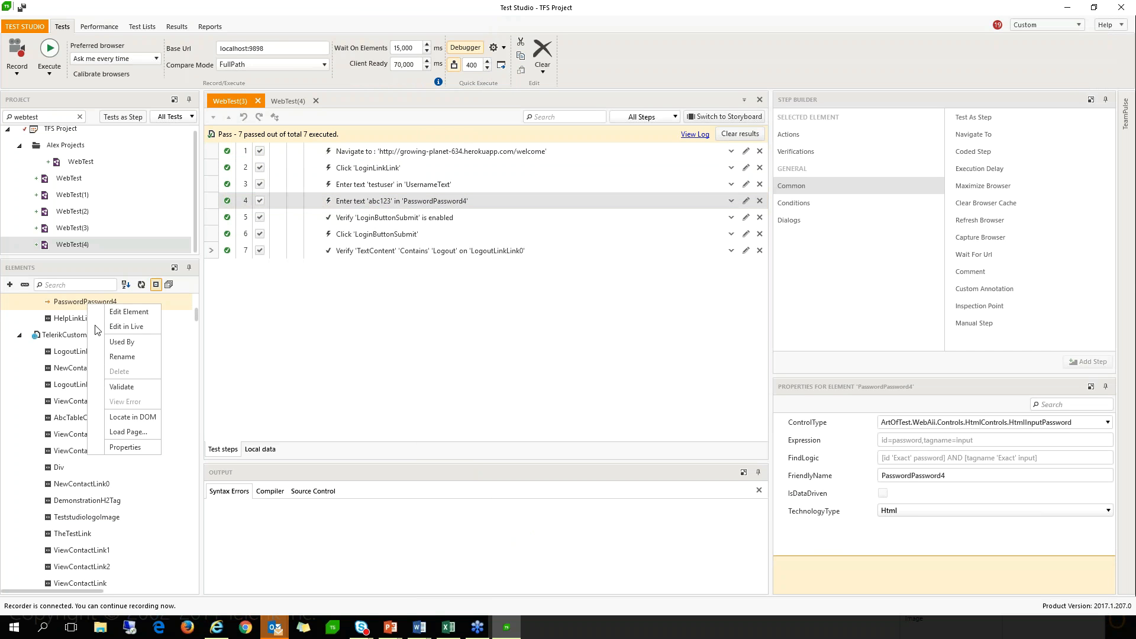
left_click(123, 342)
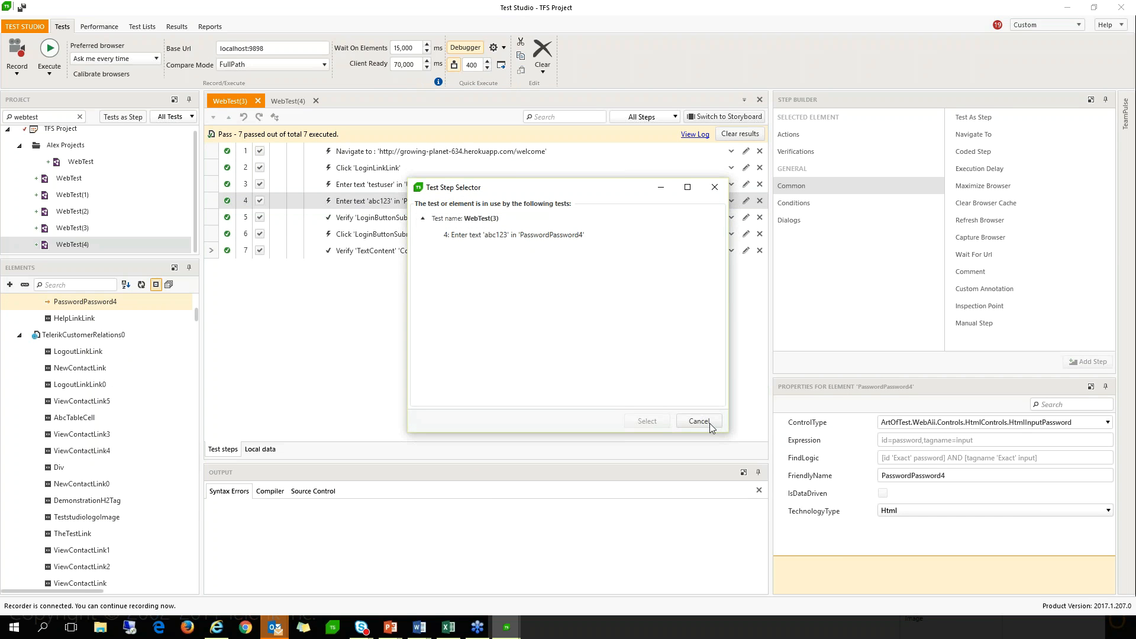
left_click(699, 422)
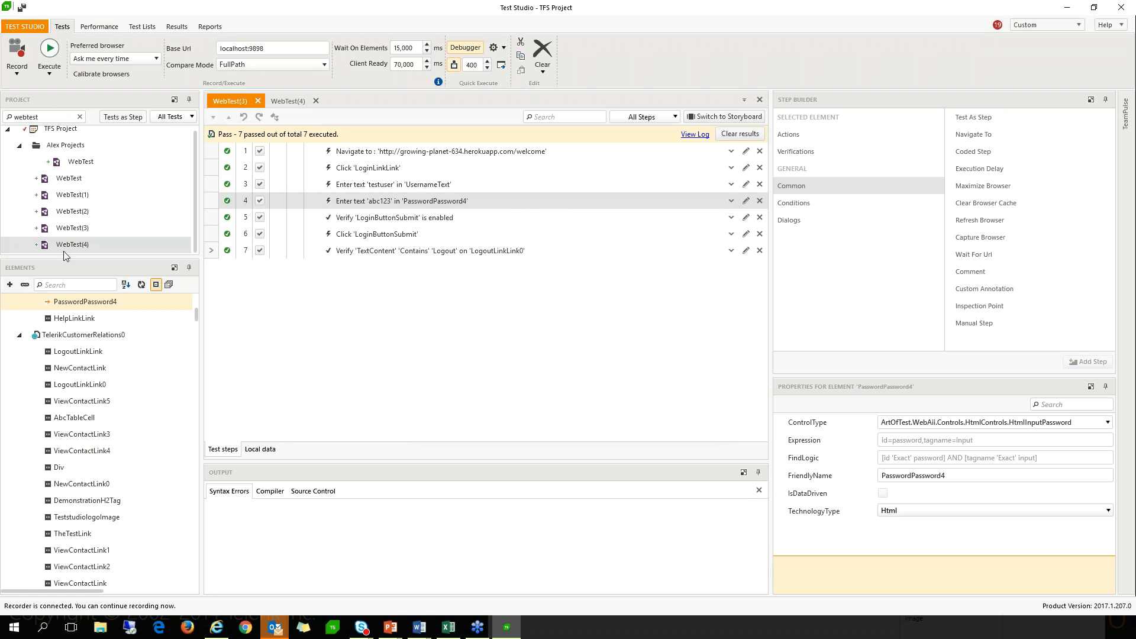
right_click(79, 306)
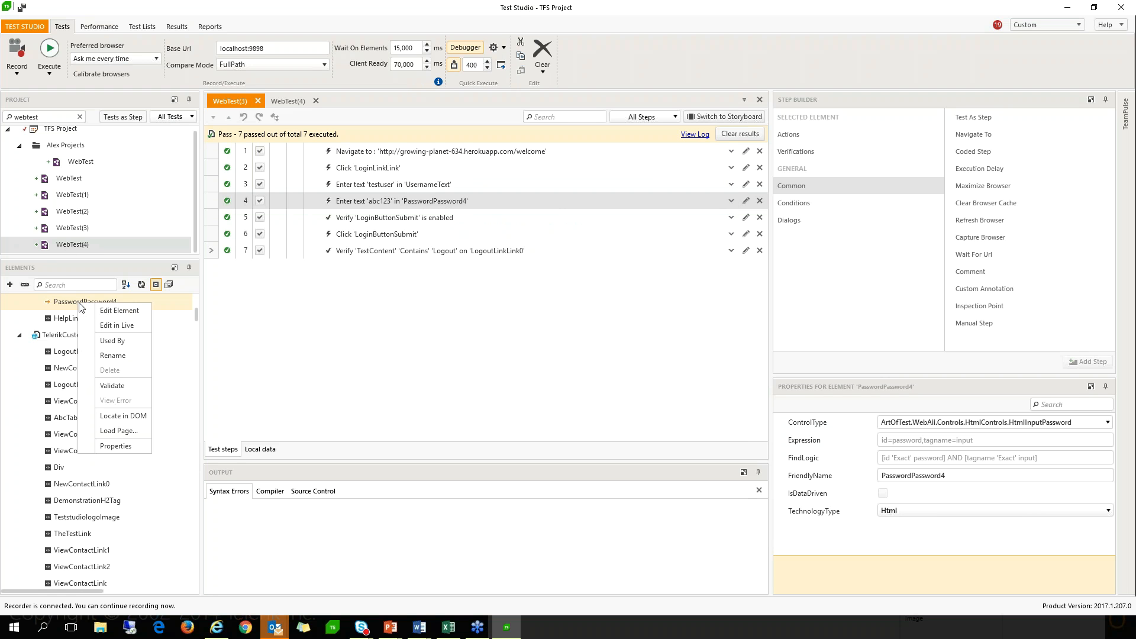
Step: Open PasswordPassword4's find settings to show its id 'password' and tagname 'input' filters
left_click(122, 326)
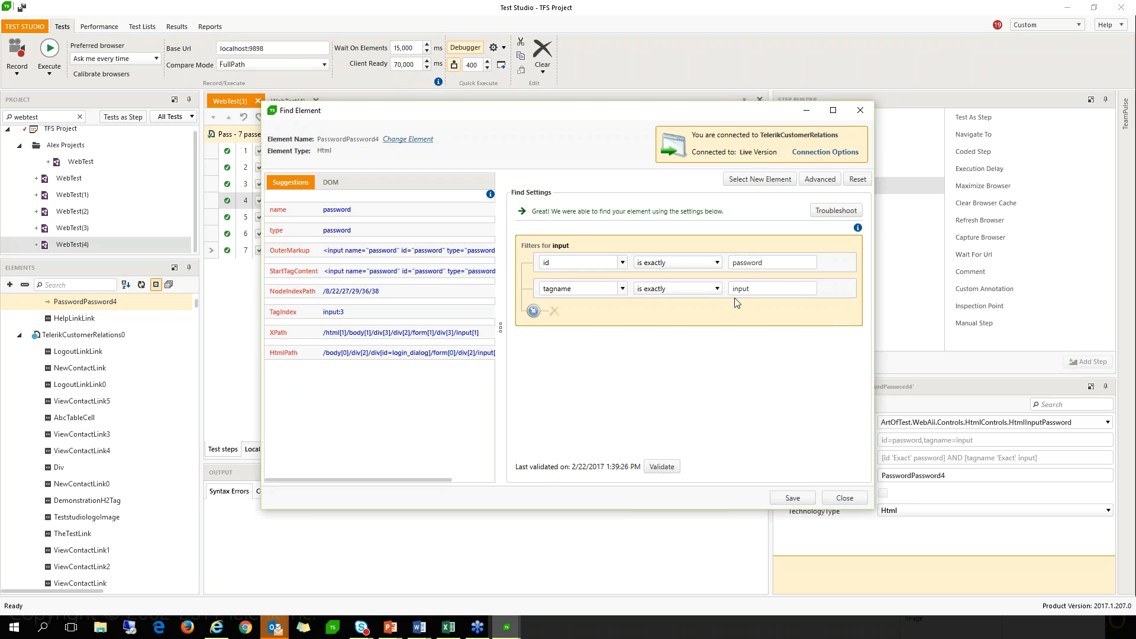
Step: Try a tagname 'label' filter, then remove it and revalidate with only the id filter
mouse_move(753, 290)
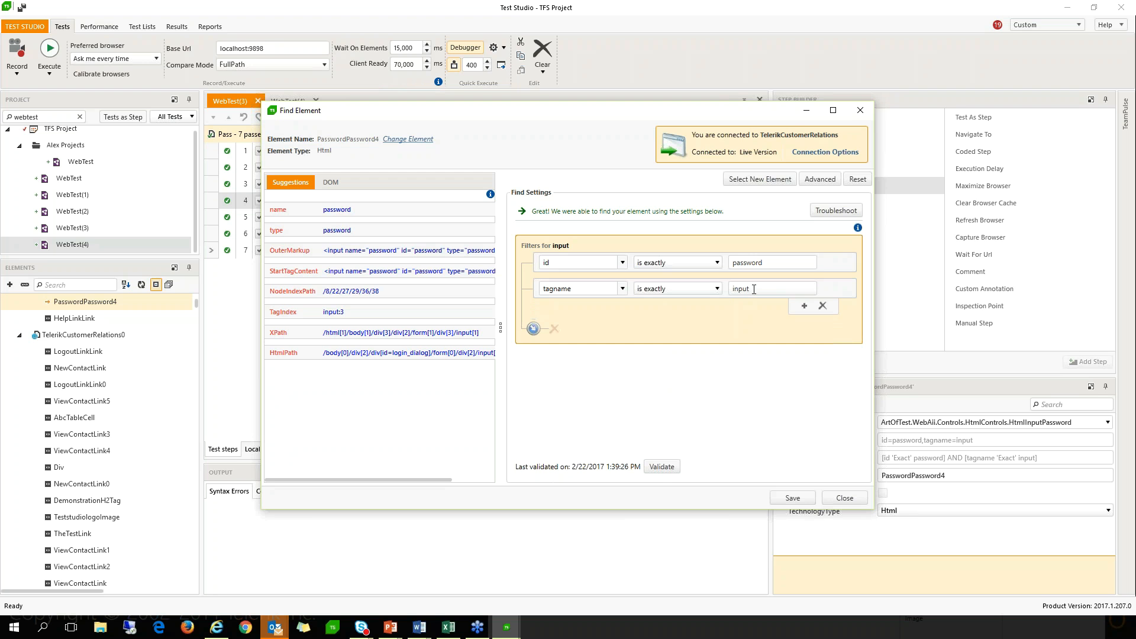
double_click(754, 289)
type("label")
left_click(672, 467)
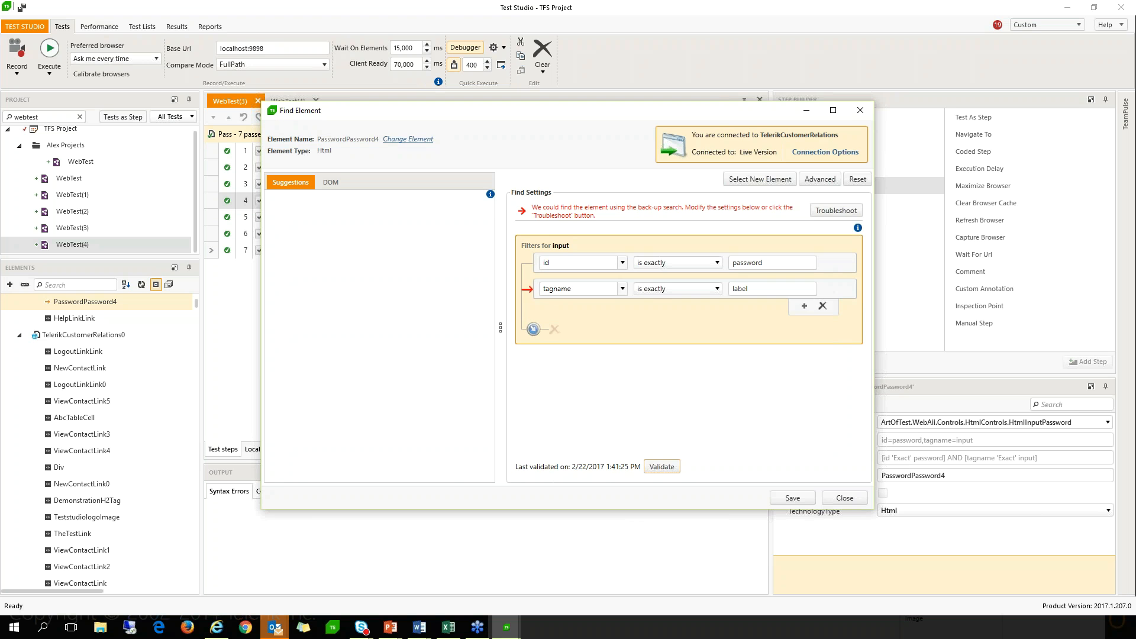
left_click(824, 306)
left_click(662, 467)
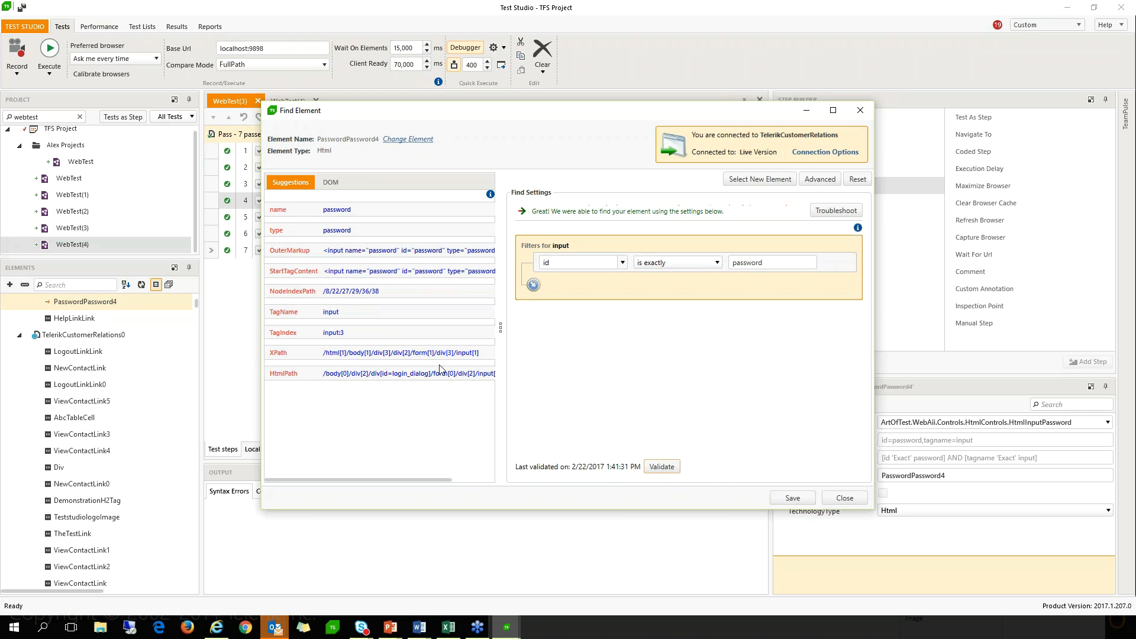
Step: Add TagName 'input' and name 'password' filters, delete the id filter, and validate
left_click(325, 313)
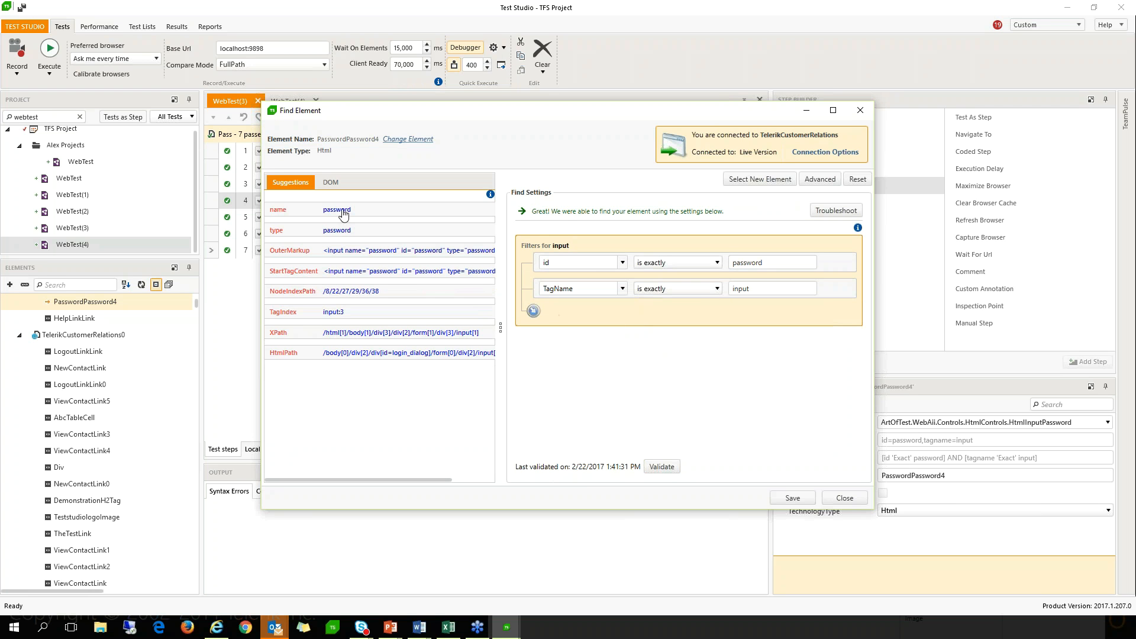
mouse_move(690, 293)
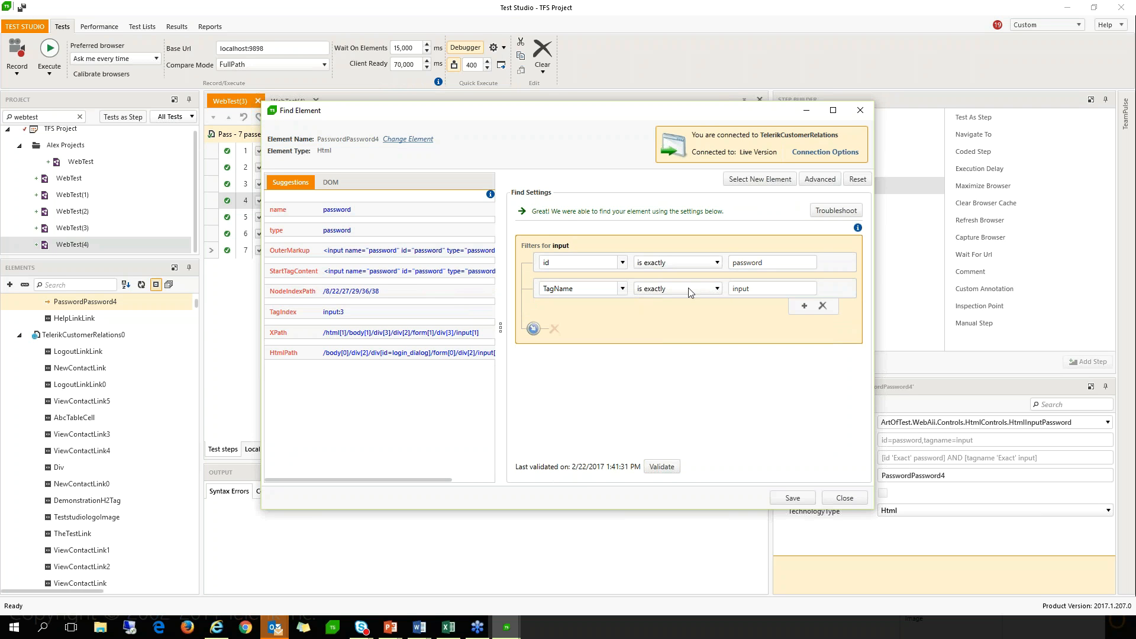
mouse_move(629, 271)
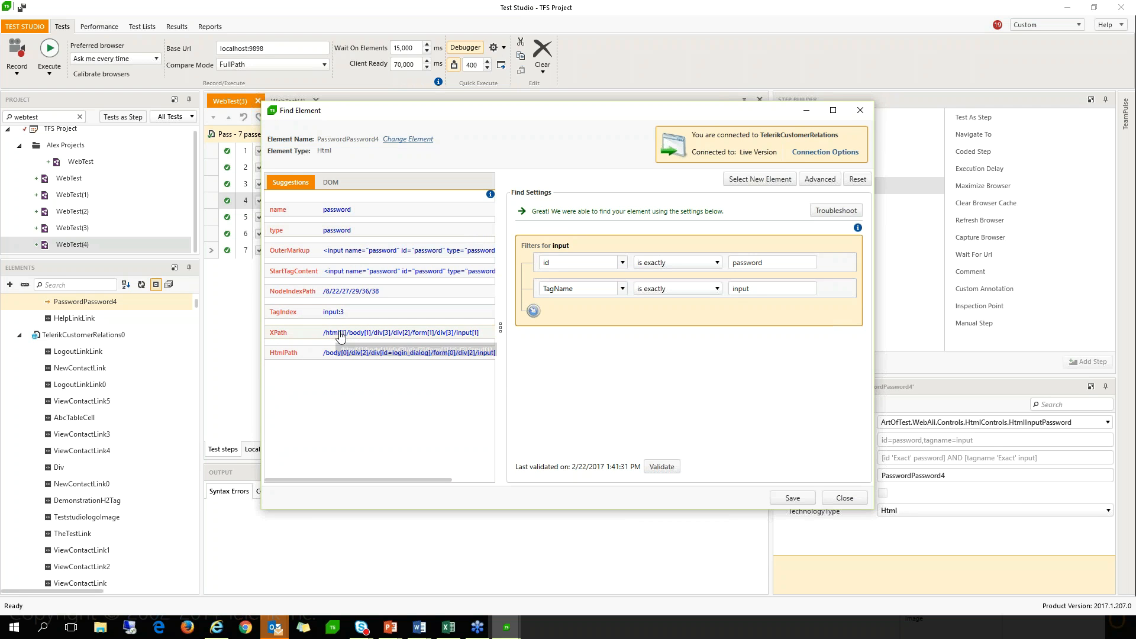
double_click(335, 210)
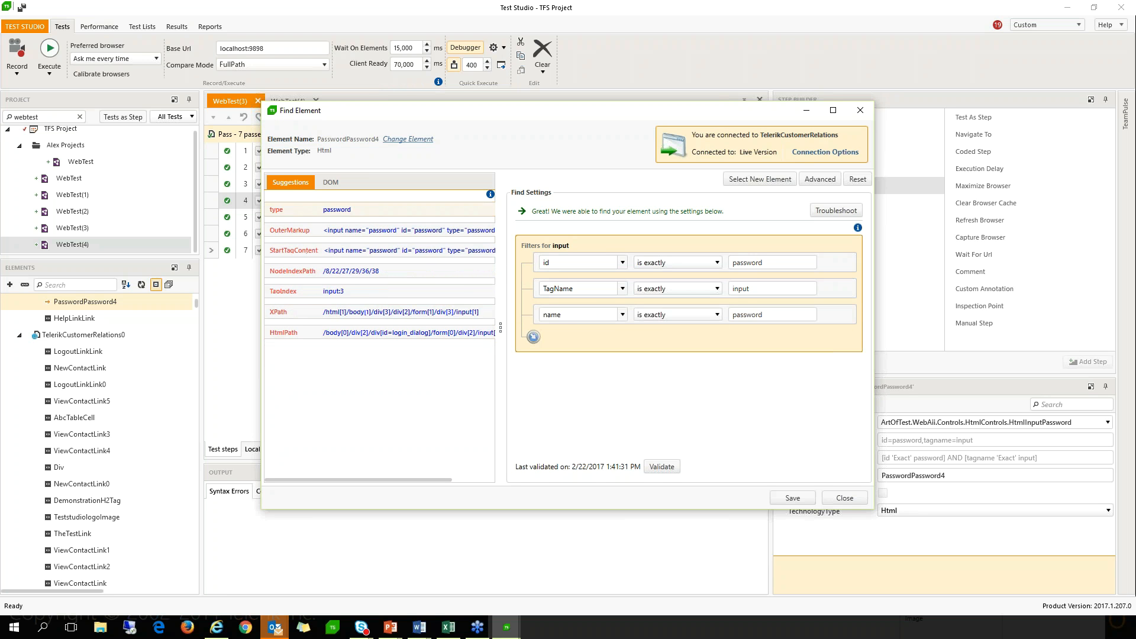
left_click(823, 279)
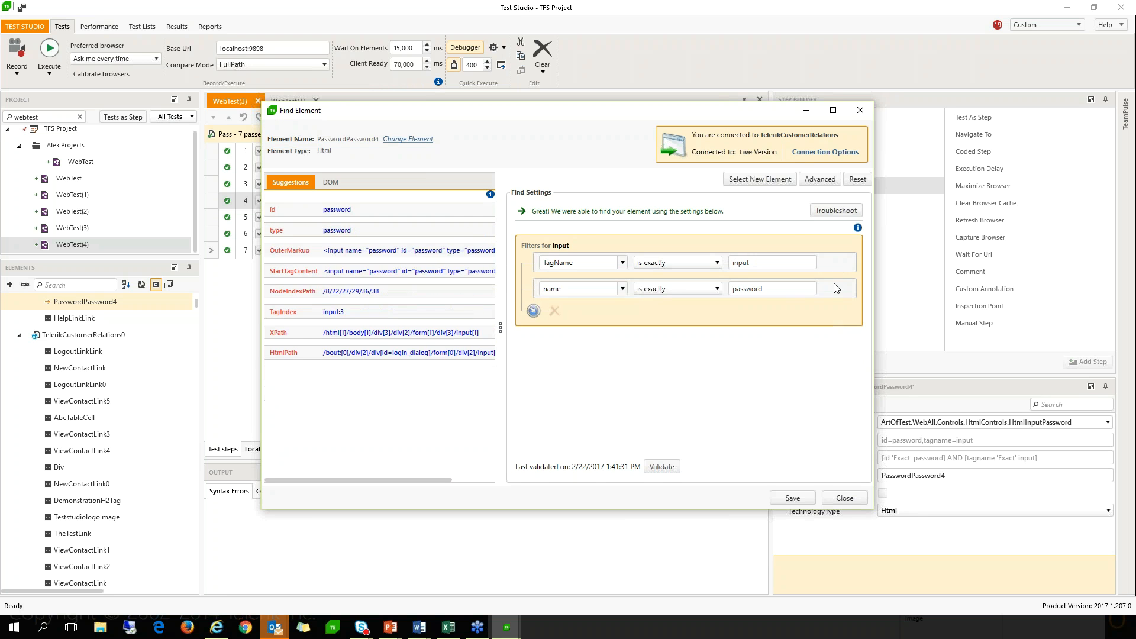
left_click(663, 465)
Step: Show the live IE login page, then validate the TagName 'input' and name 'password' filters against it
left_click(217, 628)
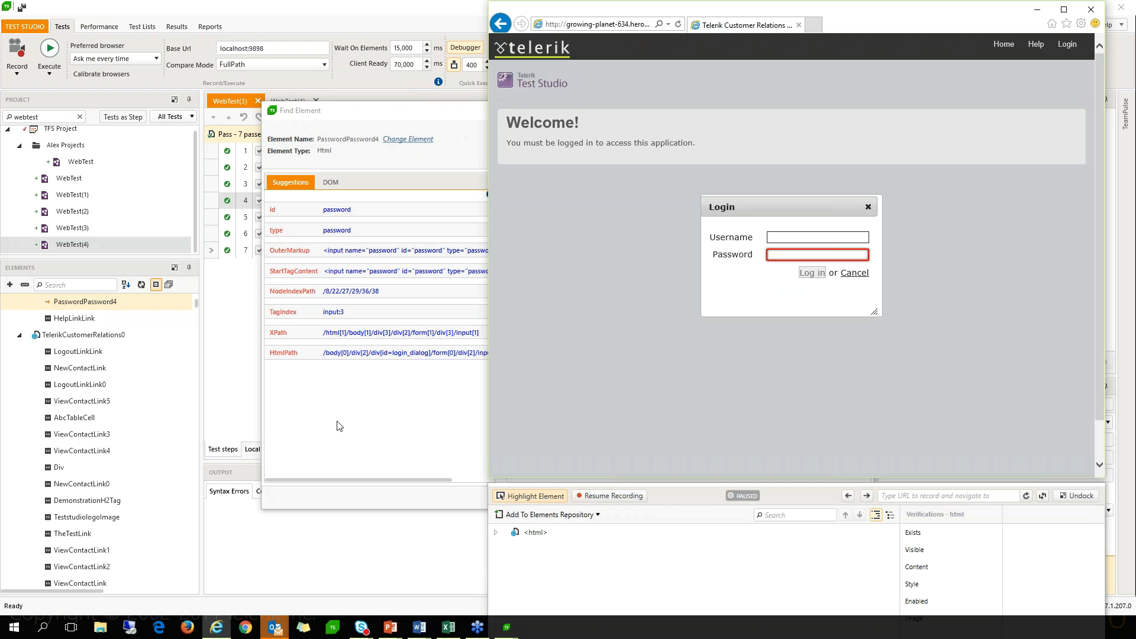
left_click(382, 415)
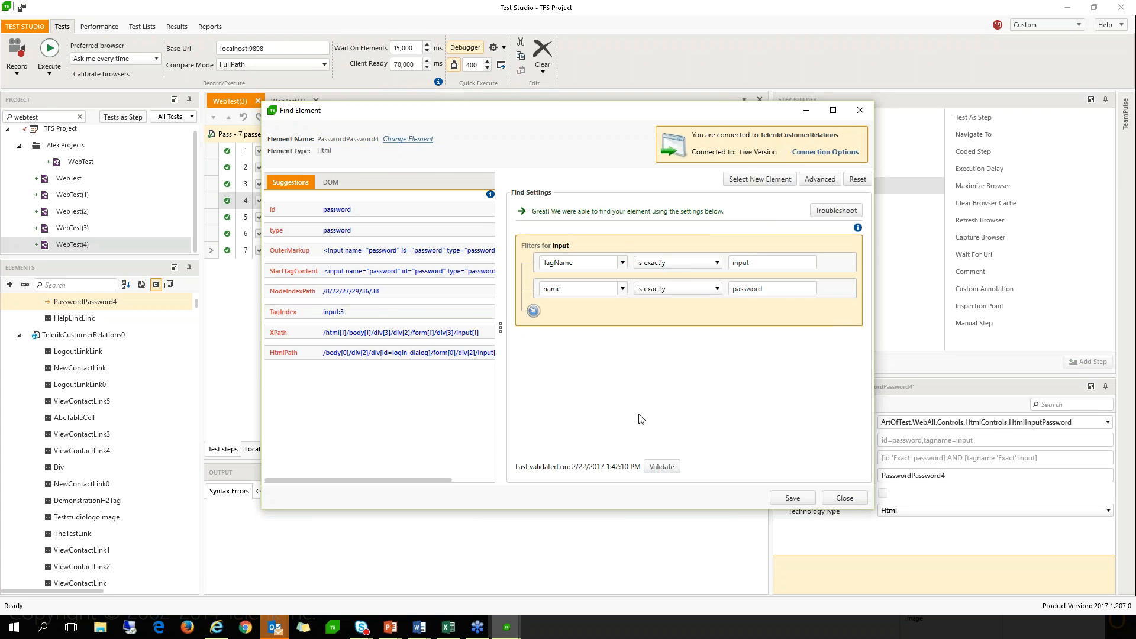
left_click(669, 473)
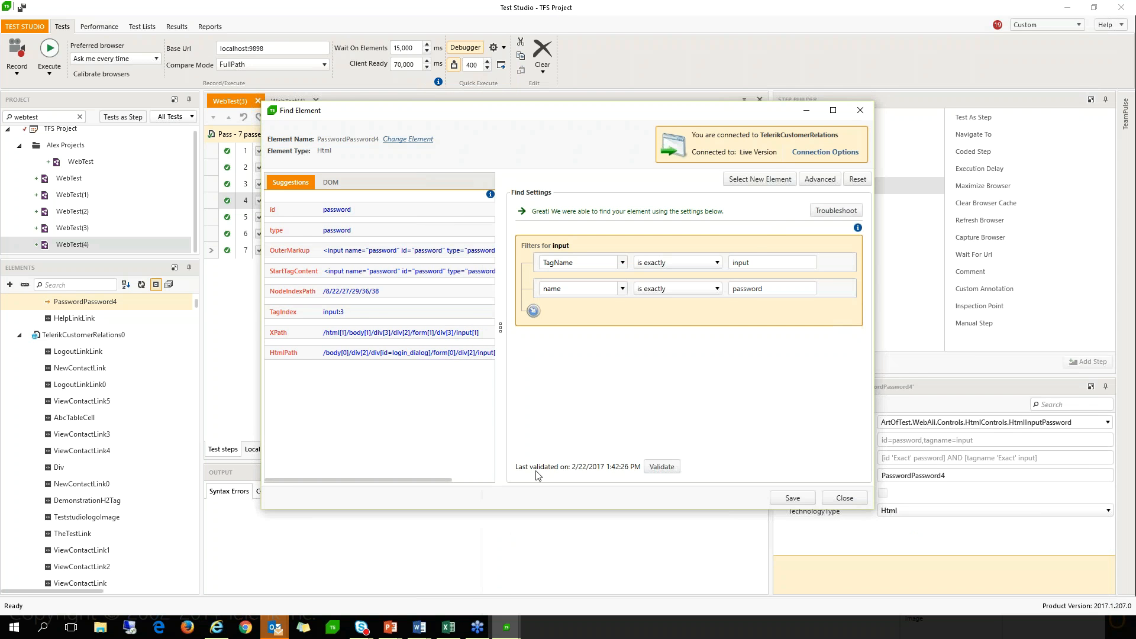
left_click(656, 471)
Step: Switch between the DOM and Suggestions views, validating twice, and widen the DOM tree panel
left_click(334, 184)
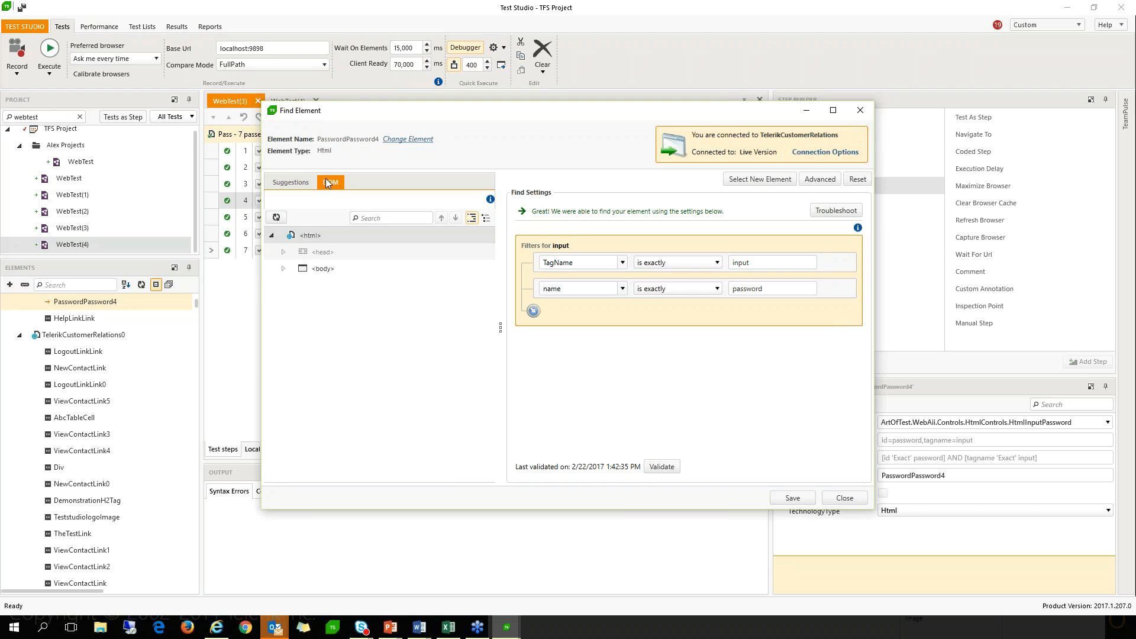
left_click(303, 184)
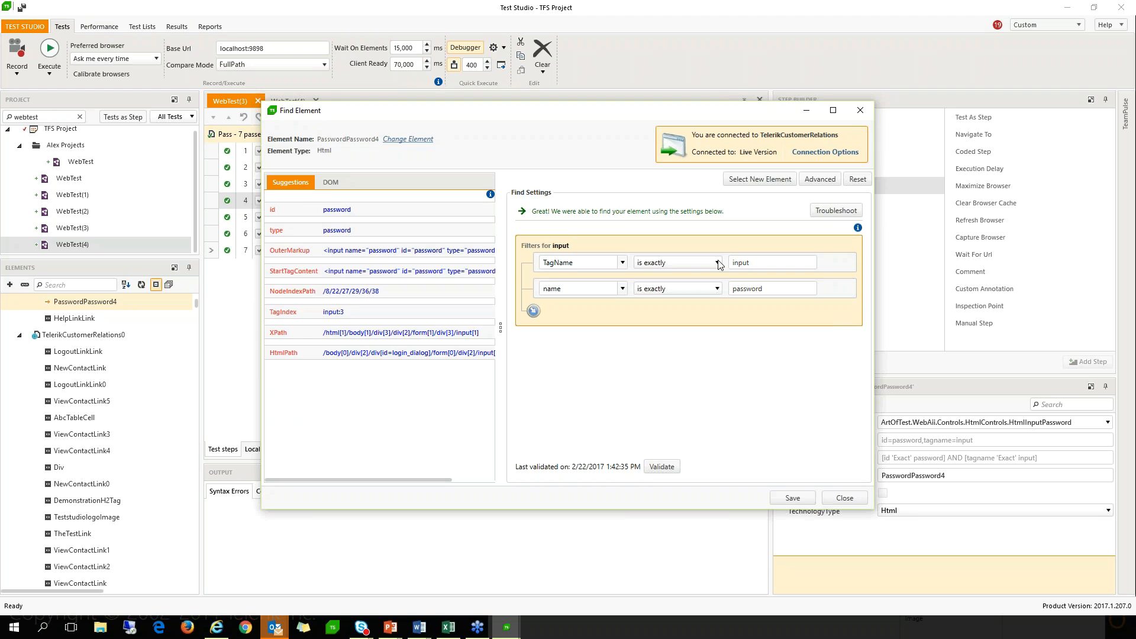
left_click(663, 468)
left_click(332, 185)
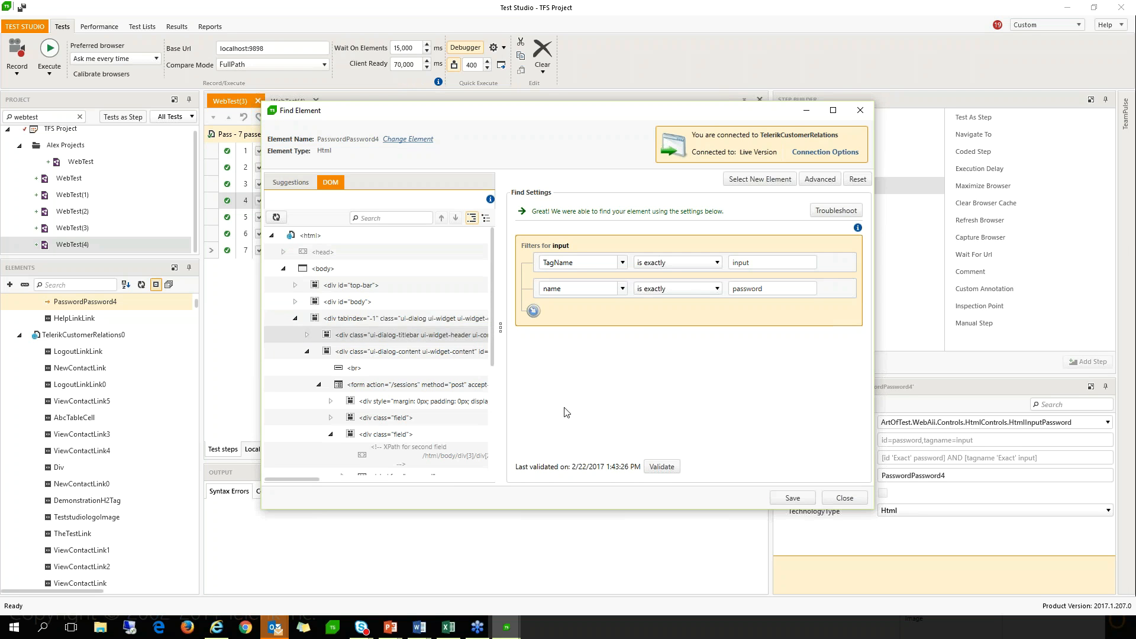
left_click(666, 468)
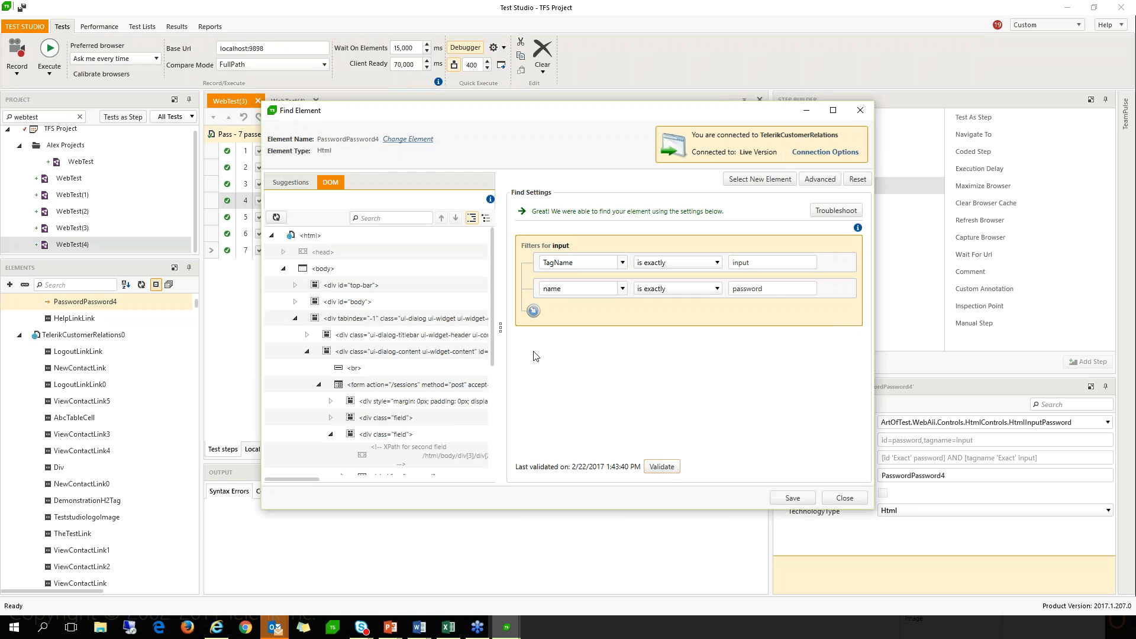
left_click_drag(501, 327, 551, 331)
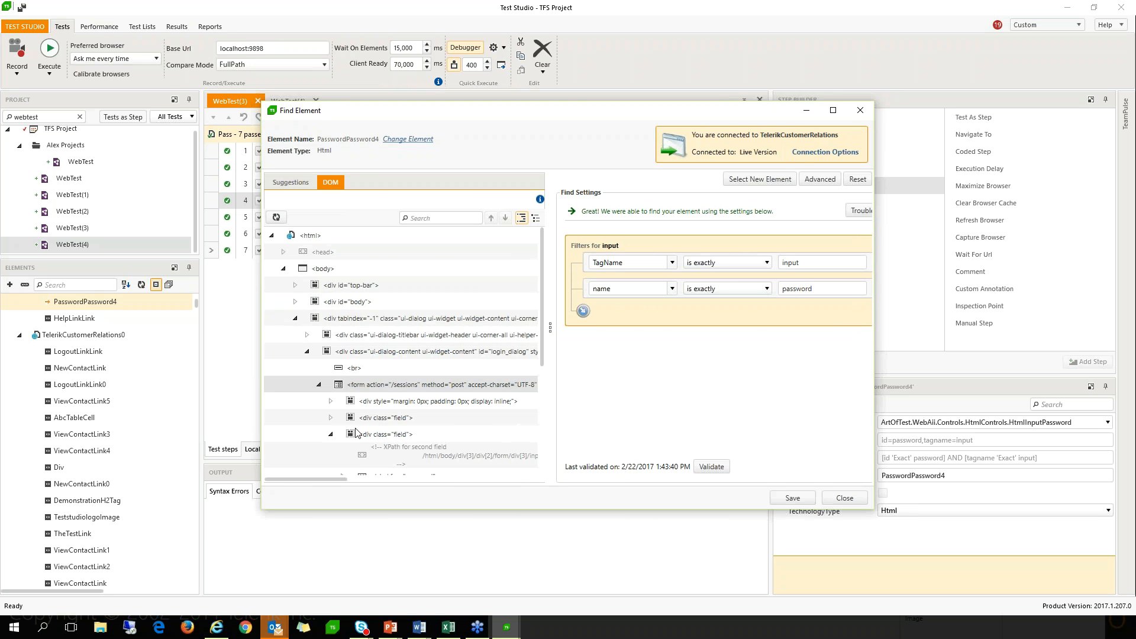
Step: Validate again and select the password input in the DOM tree, checking its highlight on the login page
scroll(355, 431, "down", 5)
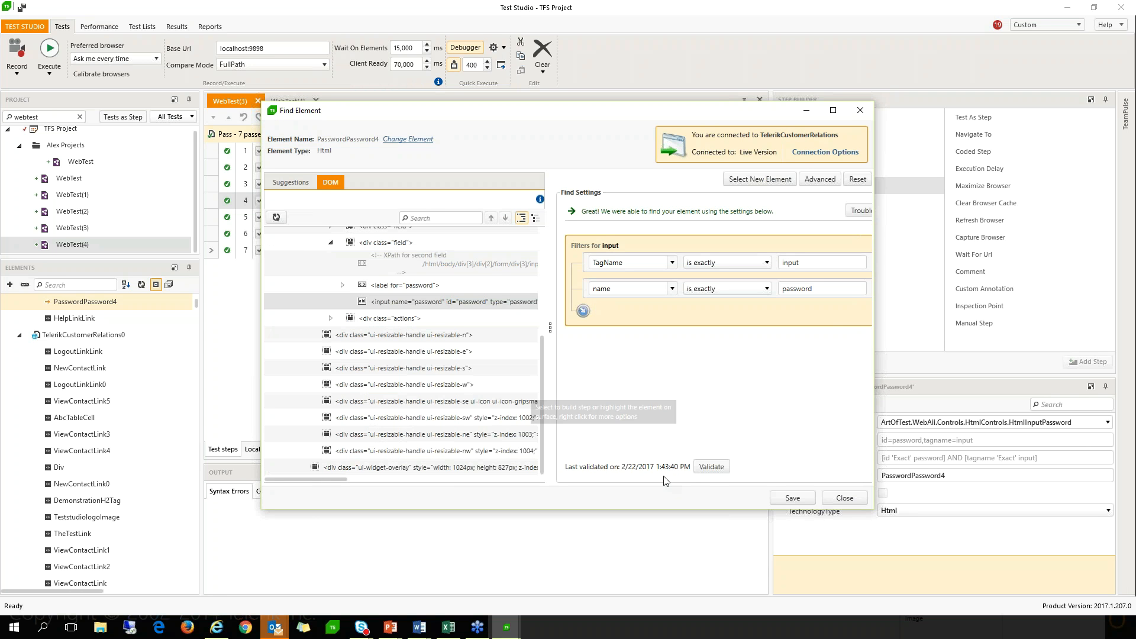
left_click(712, 468)
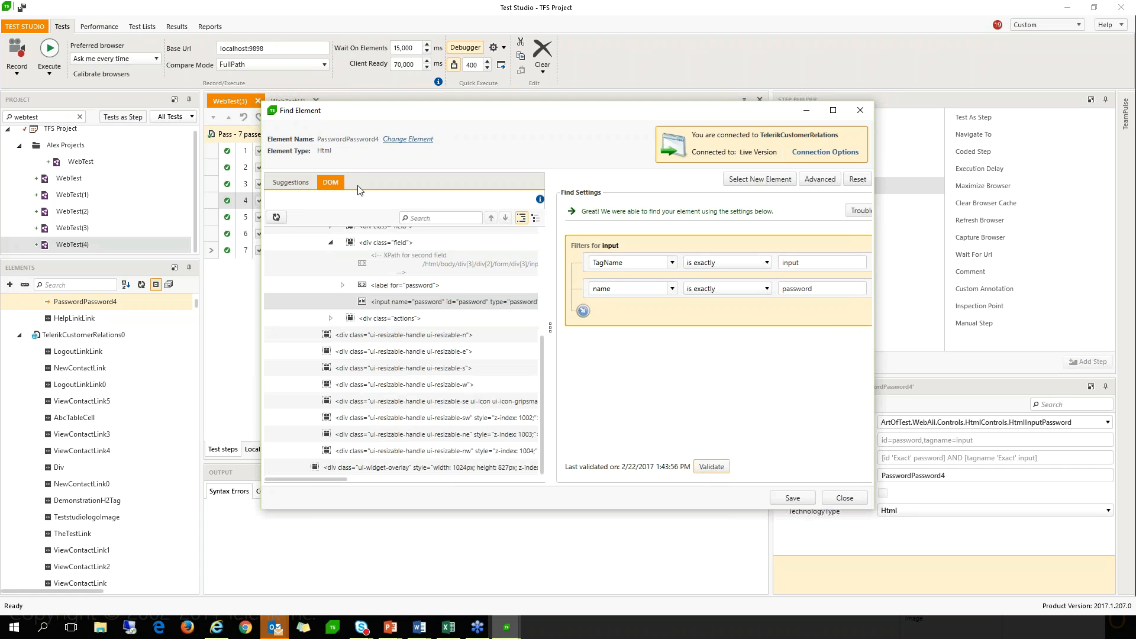
left_click(403, 304)
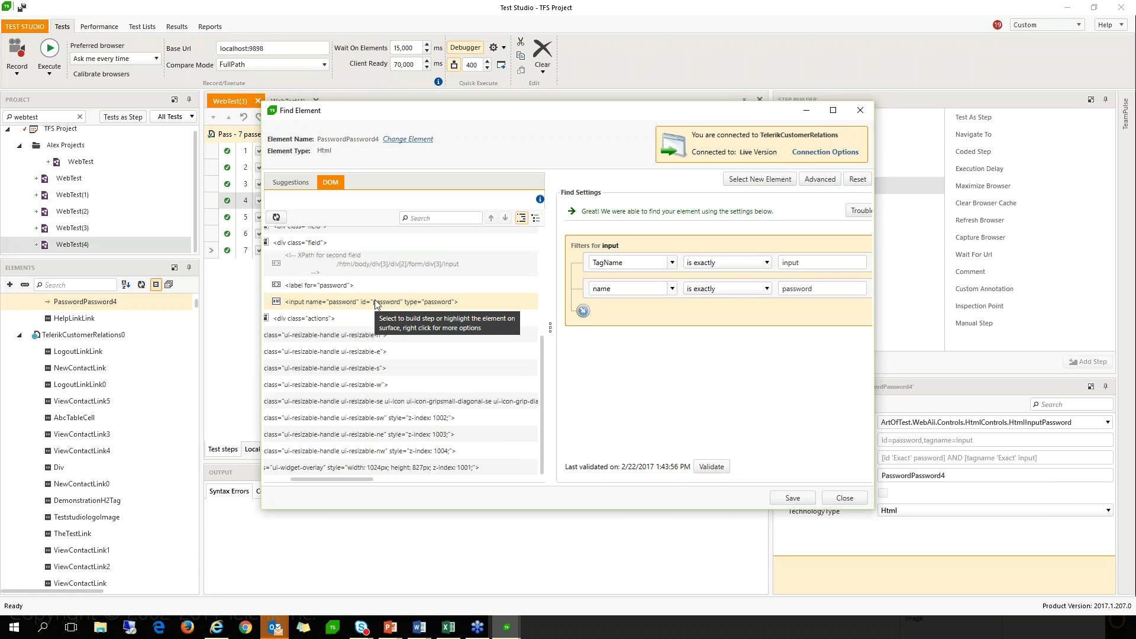
left_click(217, 631)
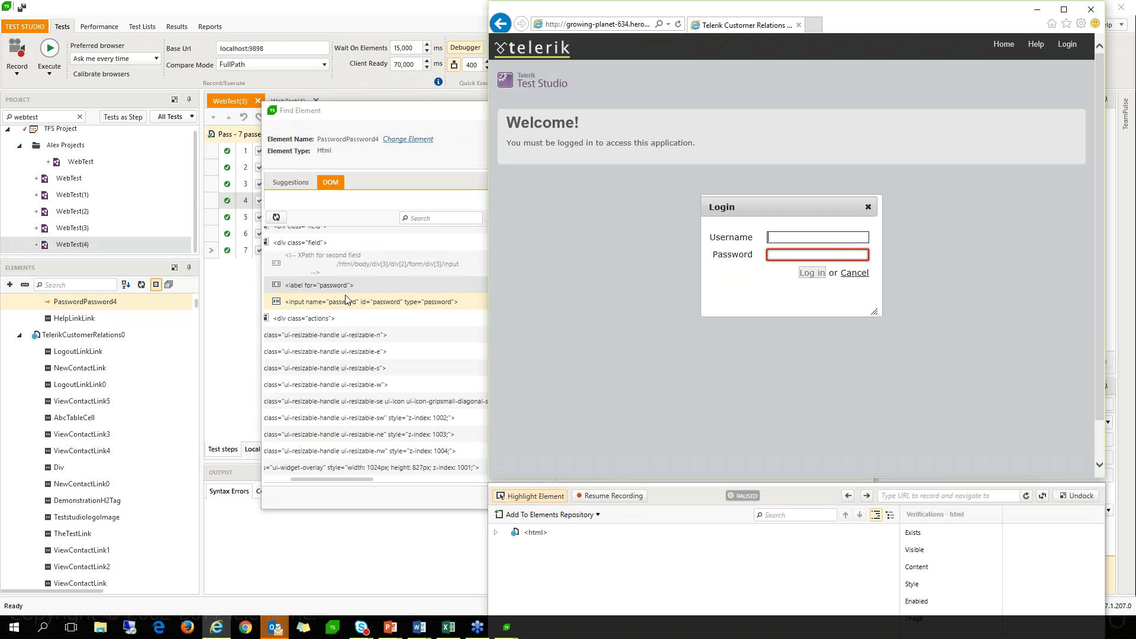
left_click(328, 286)
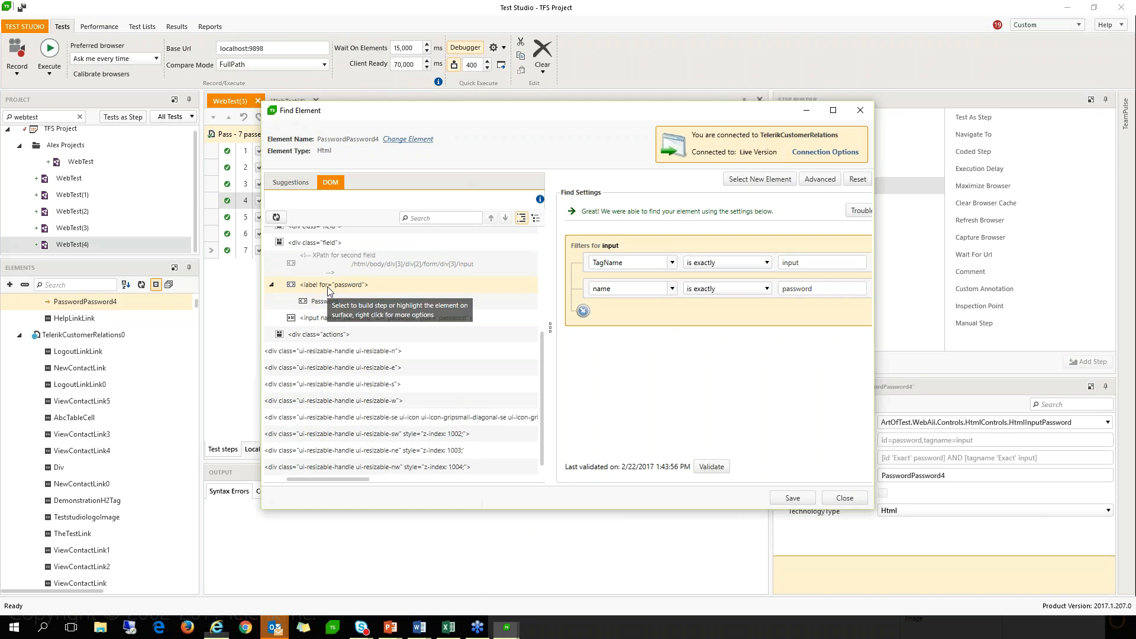
left_click(215, 631)
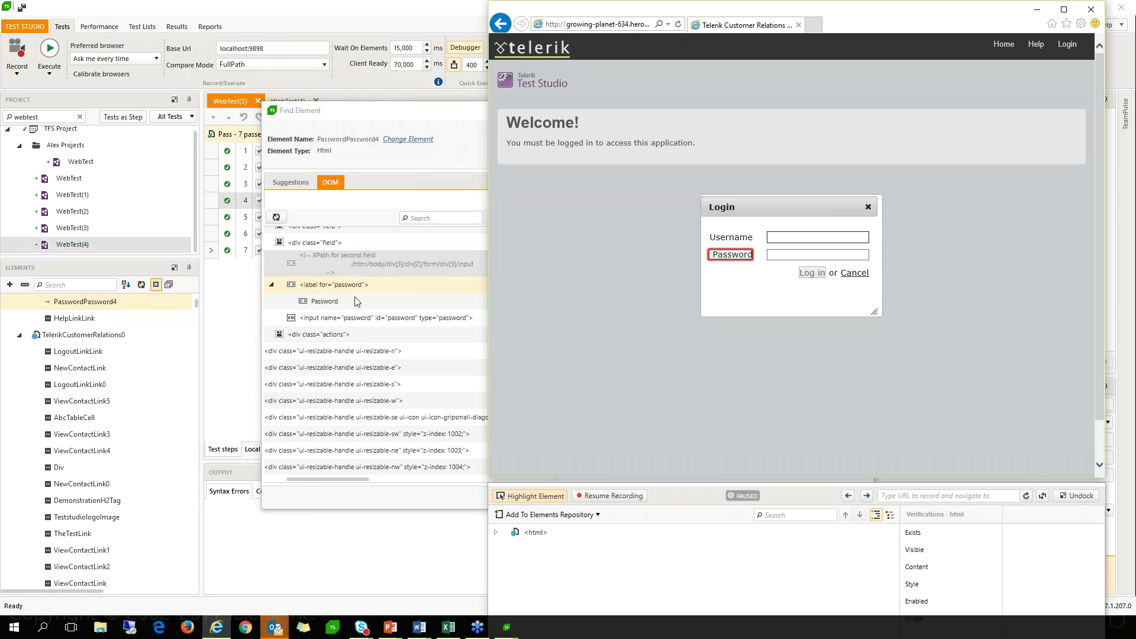
Step: Select the login form's field div in the DOM tree and compare its outline on the IE page
scroll(352, 300, "up", 1)
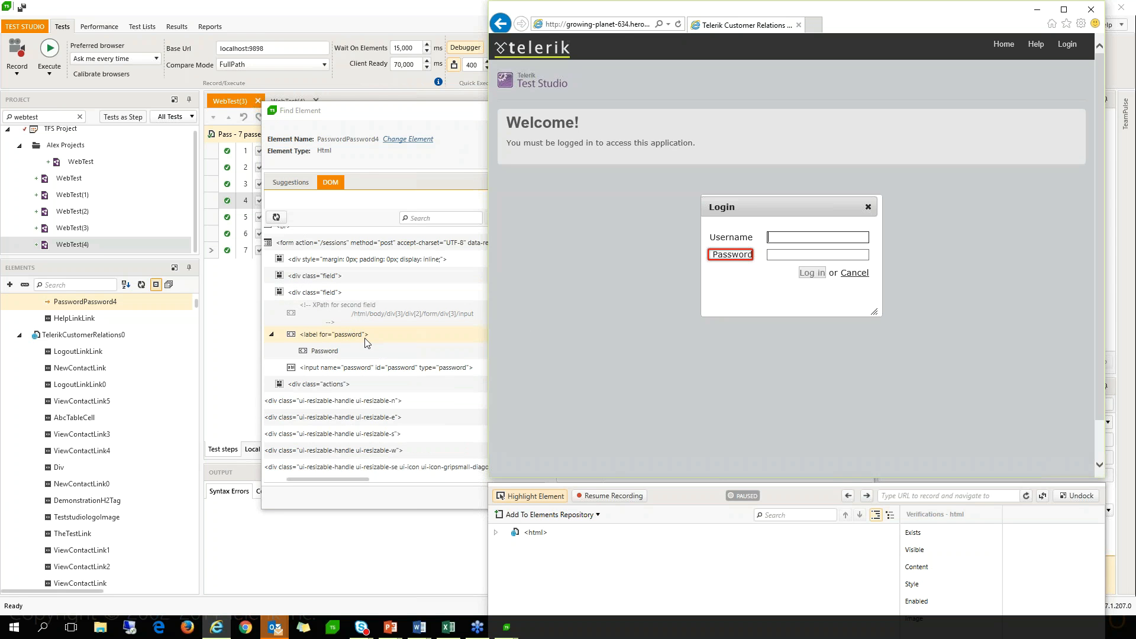
left_click(325, 298)
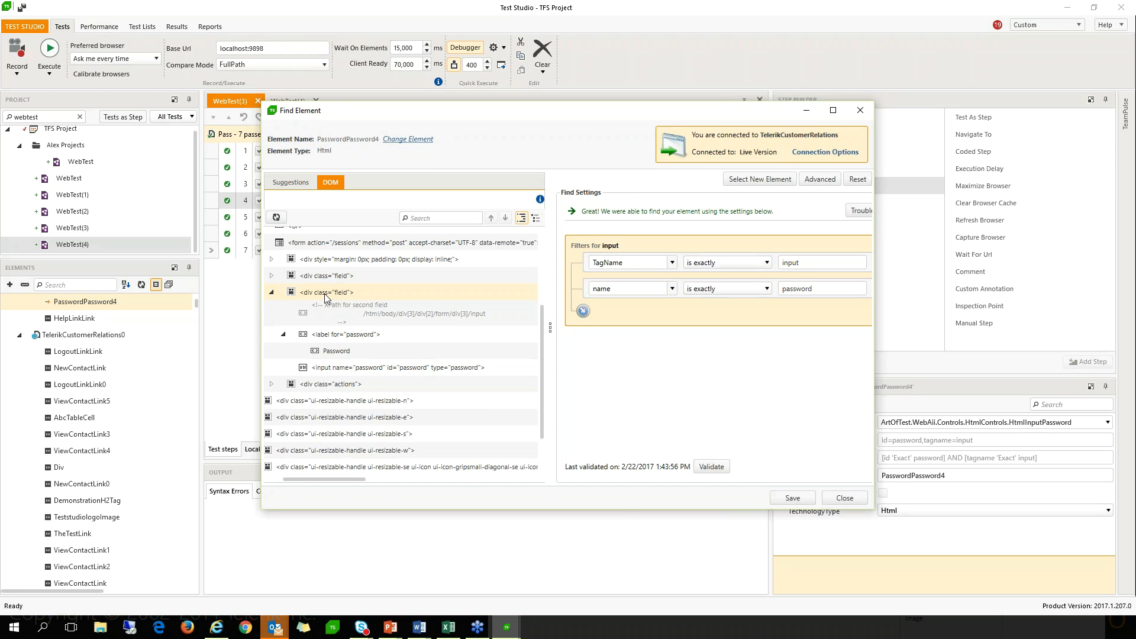
left_click(325, 298)
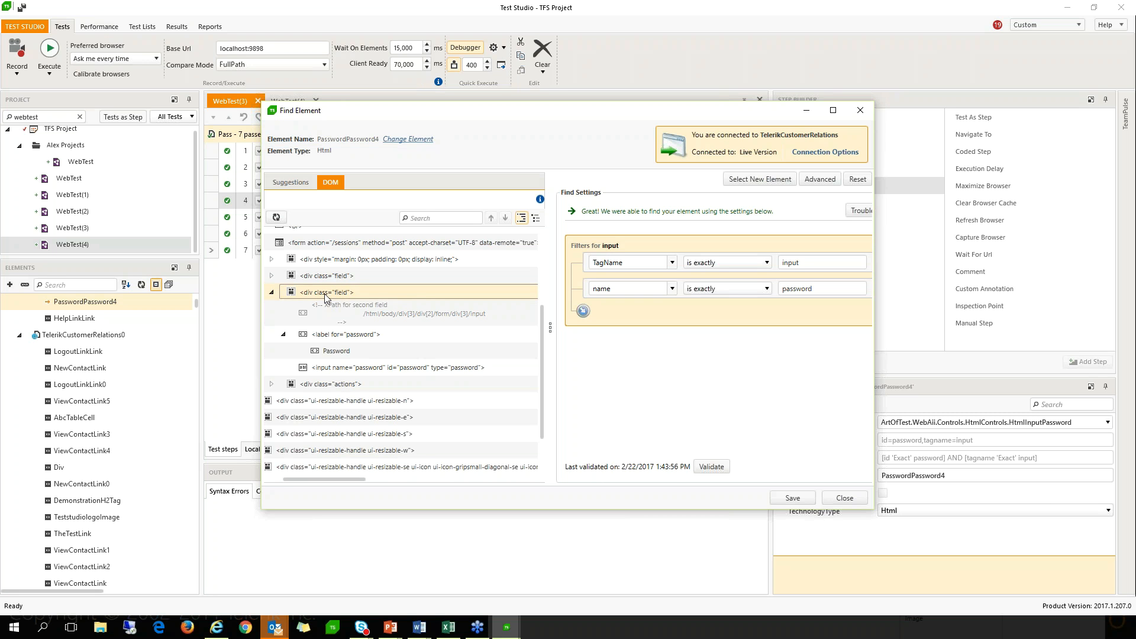
left_click(218, 628)
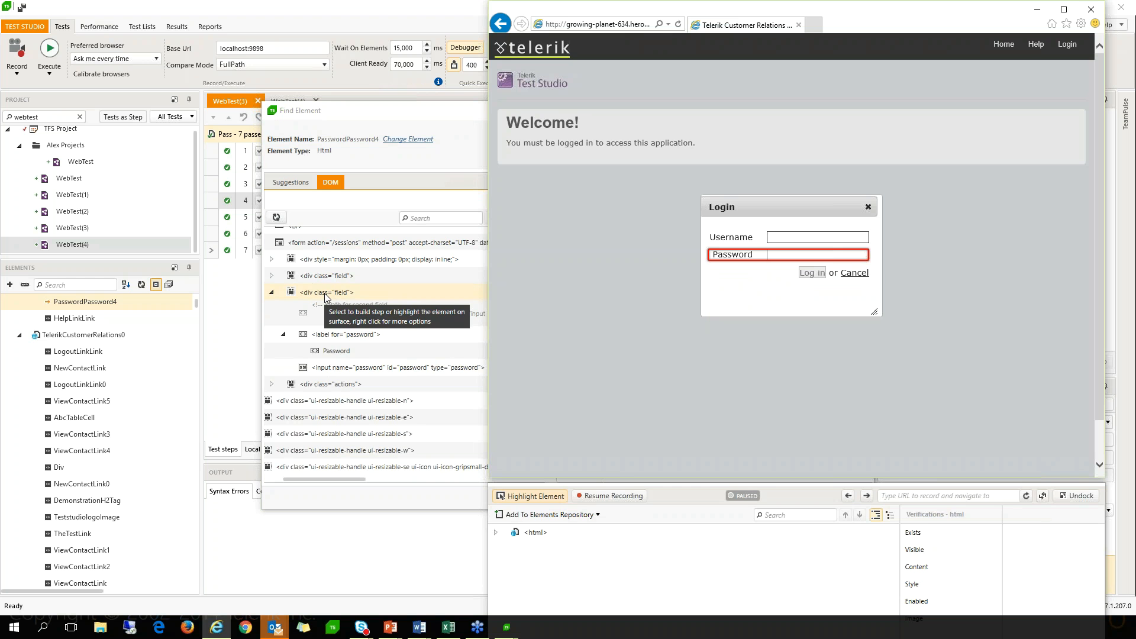
left_click(307, 247)
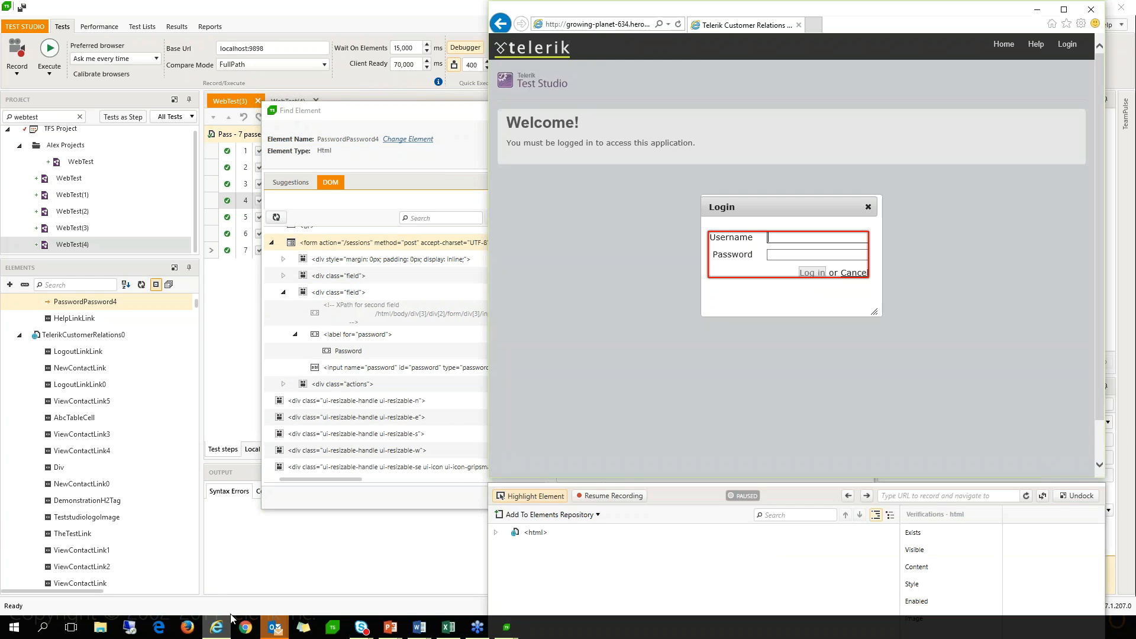
left_click(216, 627)
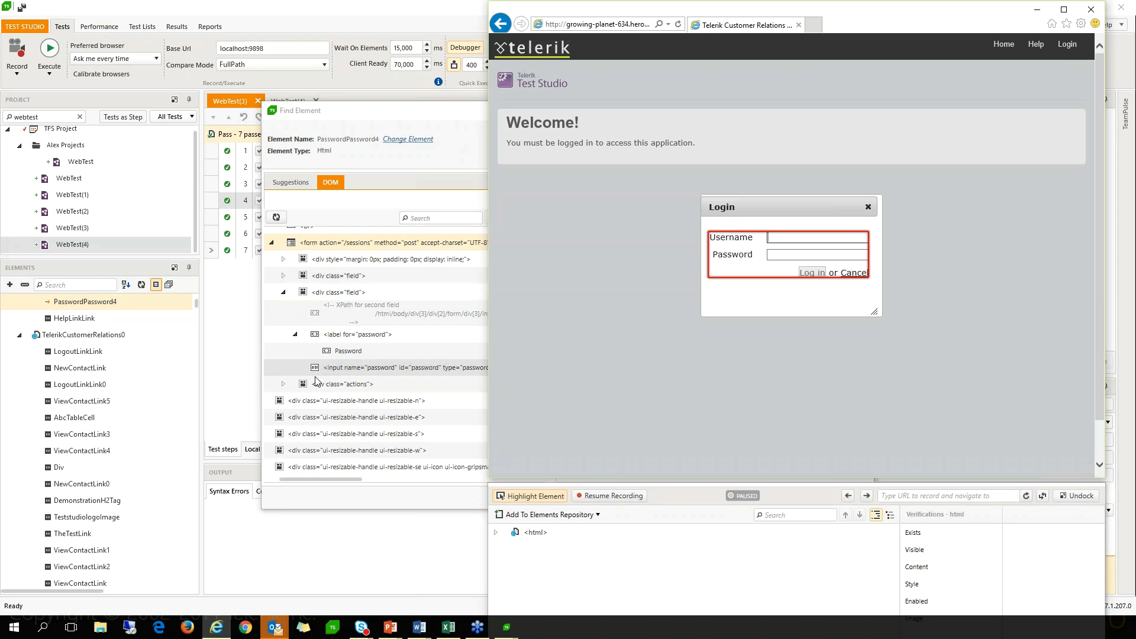
left_click(333, 246)
Step: Replace the target with the <form> node, found via div id 'login_dialog' and tagIndex 'form:0'
right_click(333, 246)
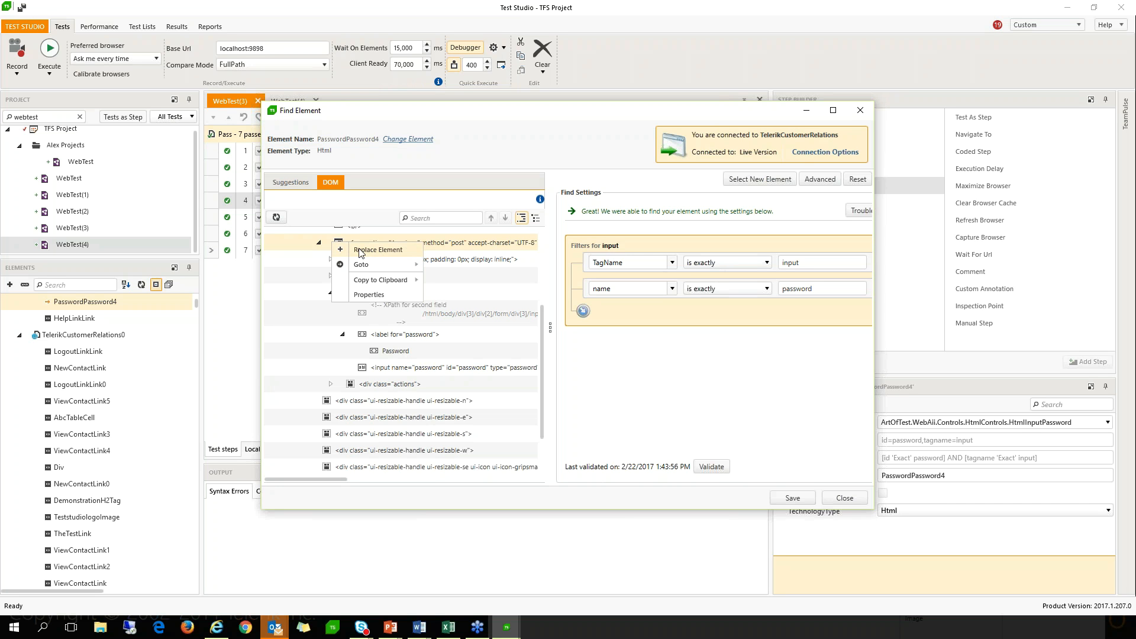
left_click(379, 250)
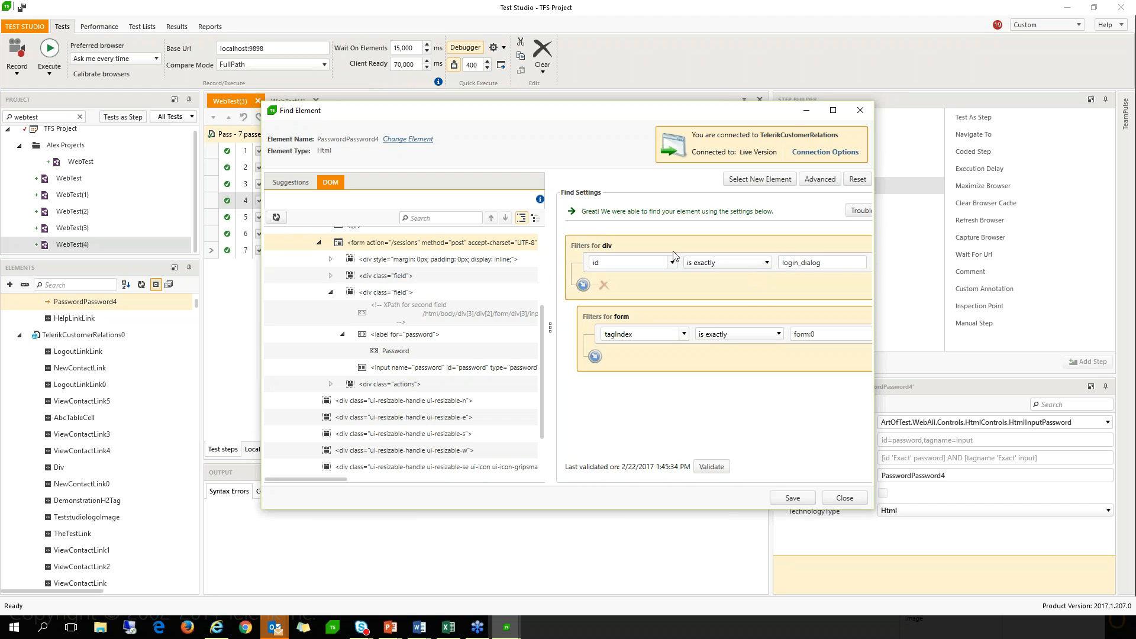
mouse_move(797, 292)
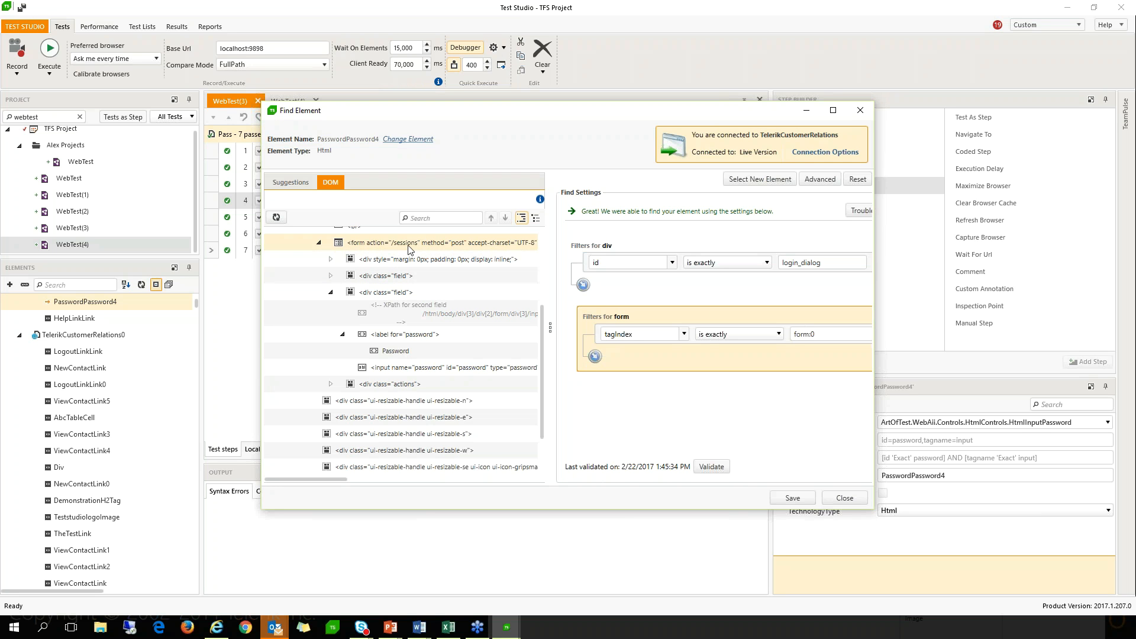
left_click(291, 183)
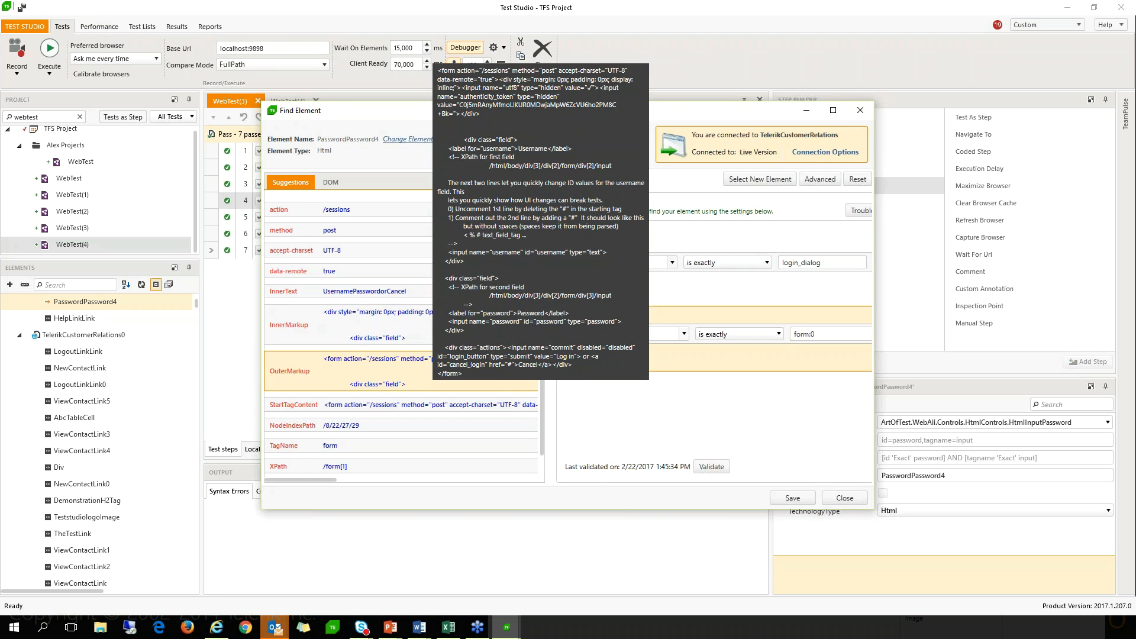
Step: Maximize the Find Element dialog, widen the suggestions column, and briefly check the IE window
left_click(833, 110)
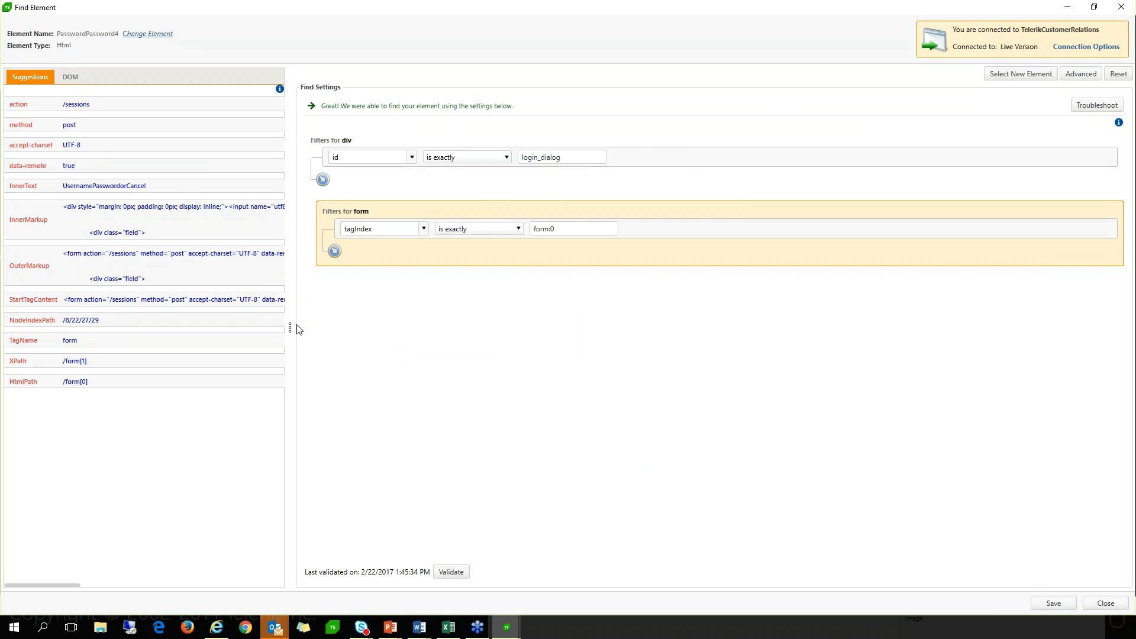
left_click_drag(329, 338, 377, 345)
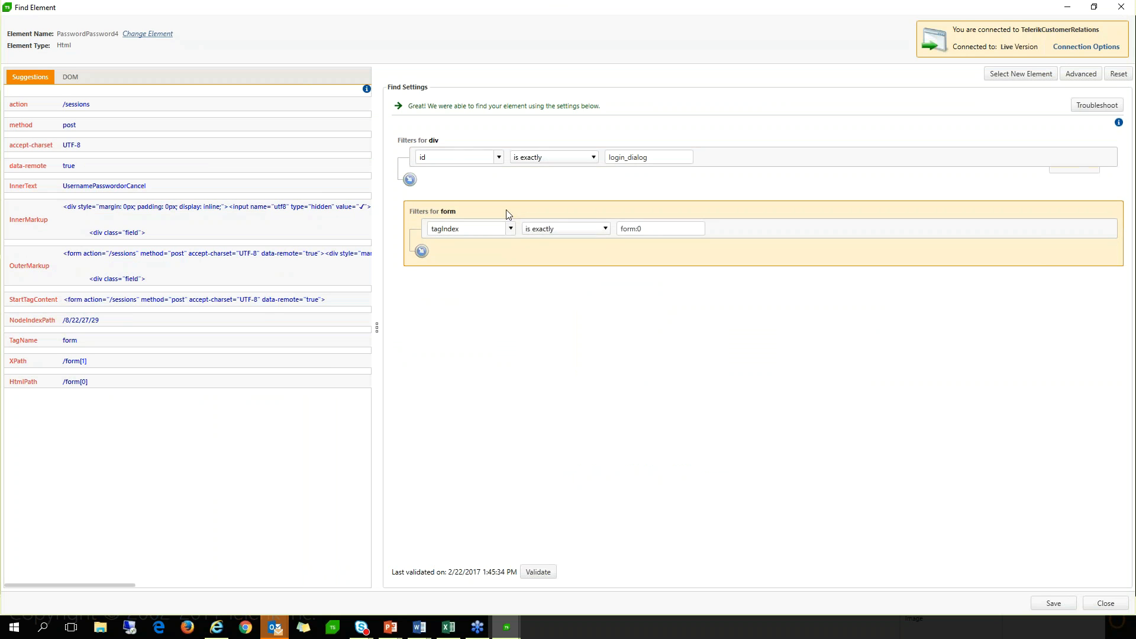
left_click(216, 628)
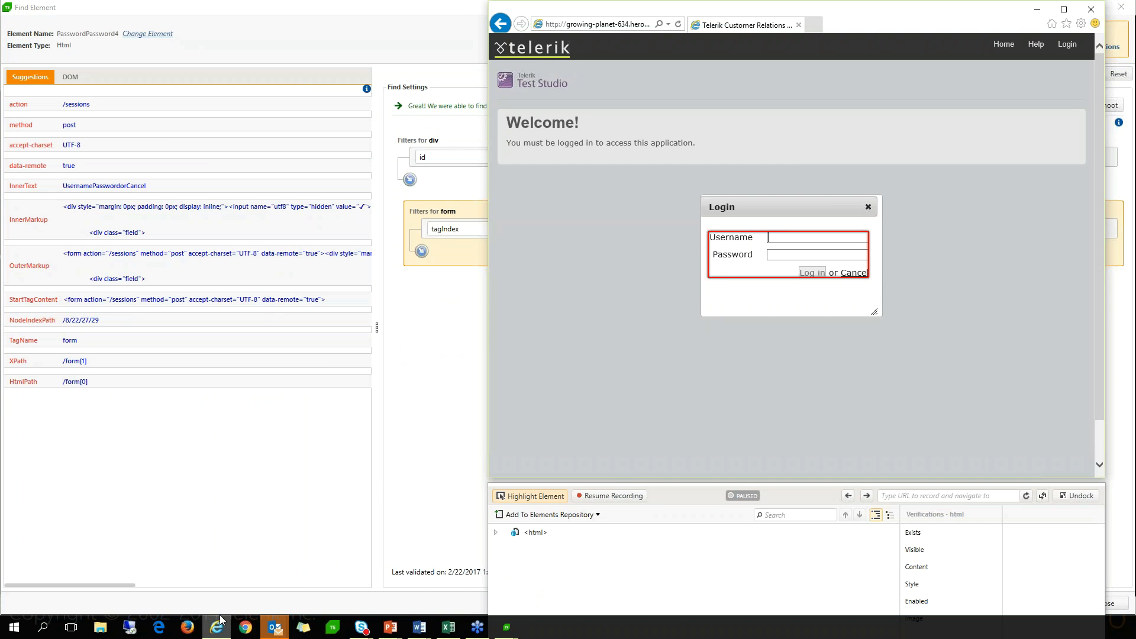
left_click(219, 623)
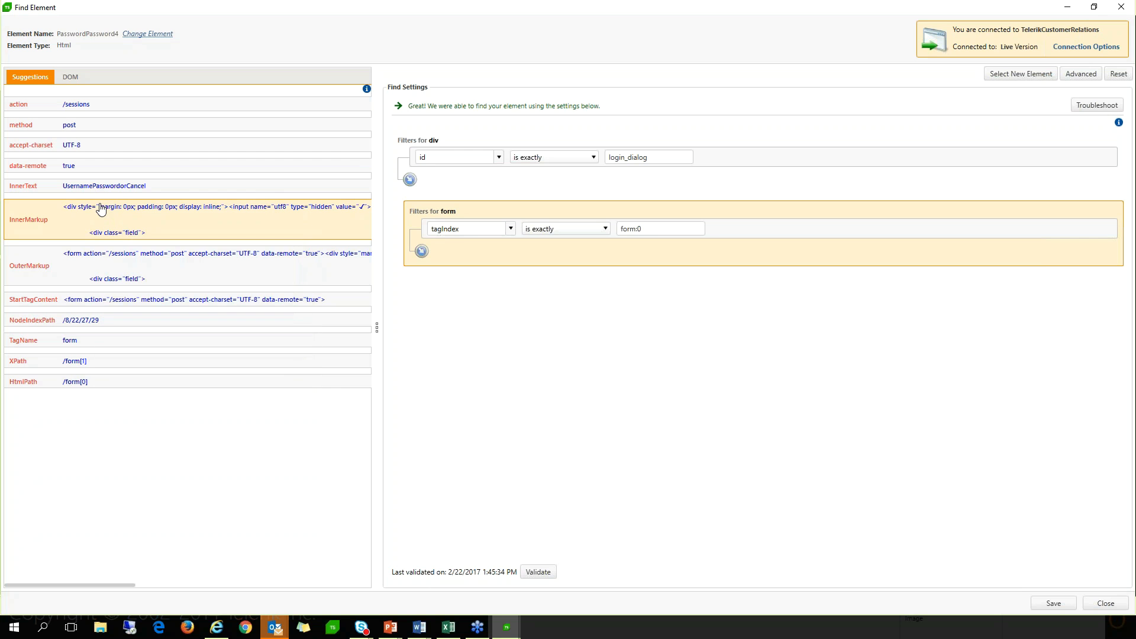
mouse_move(650, 169)
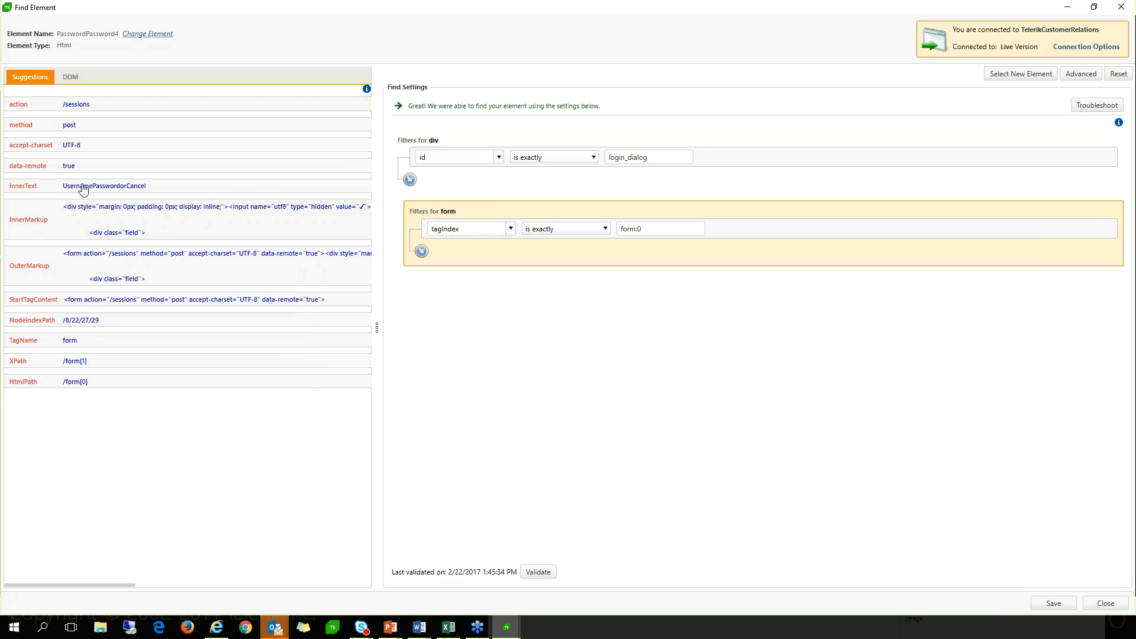
Step: Add an InnerText filter that contains 'UsernamePassword' for the form
left_click(143, 188)
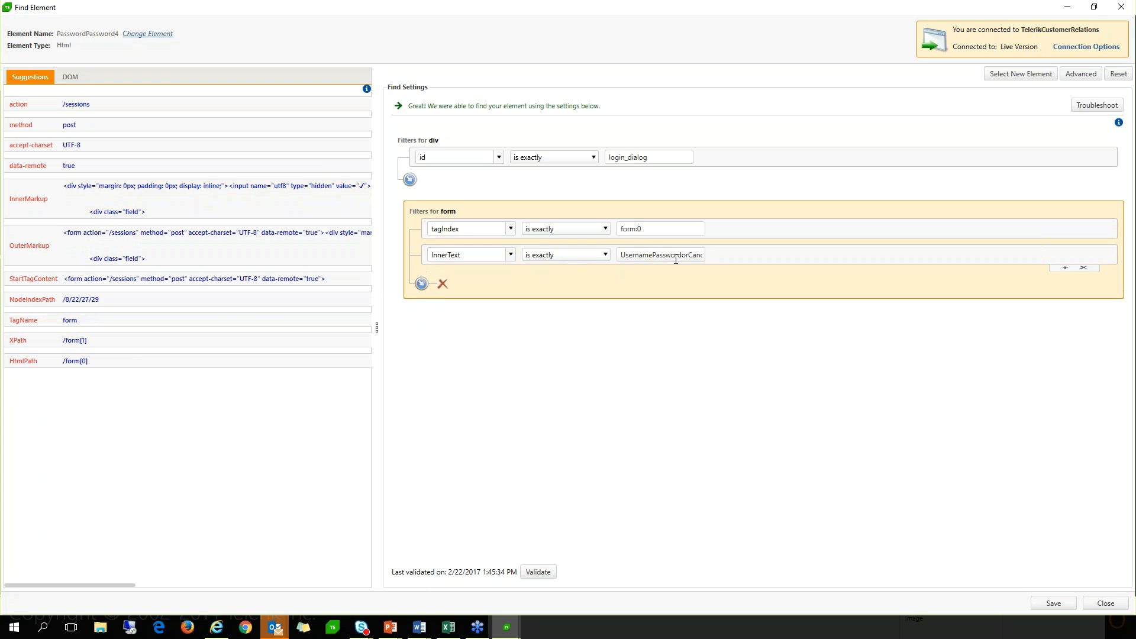
left_click_drag(689, 256, 773, 261)
key("BackSpace")
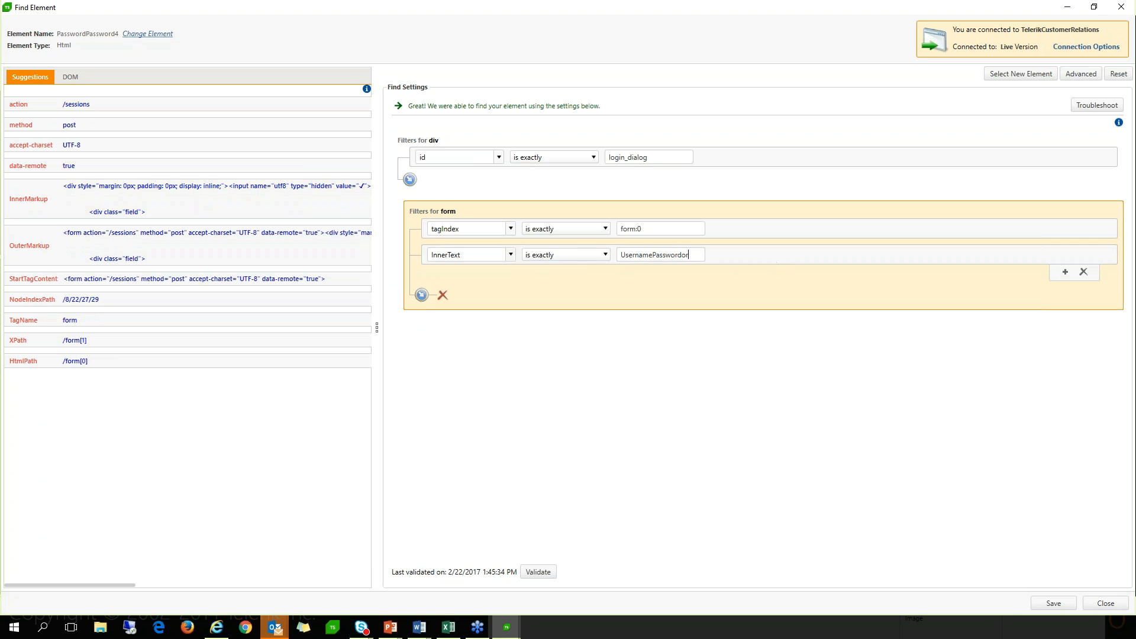
key("BackSpace")
left_click(568, 255)
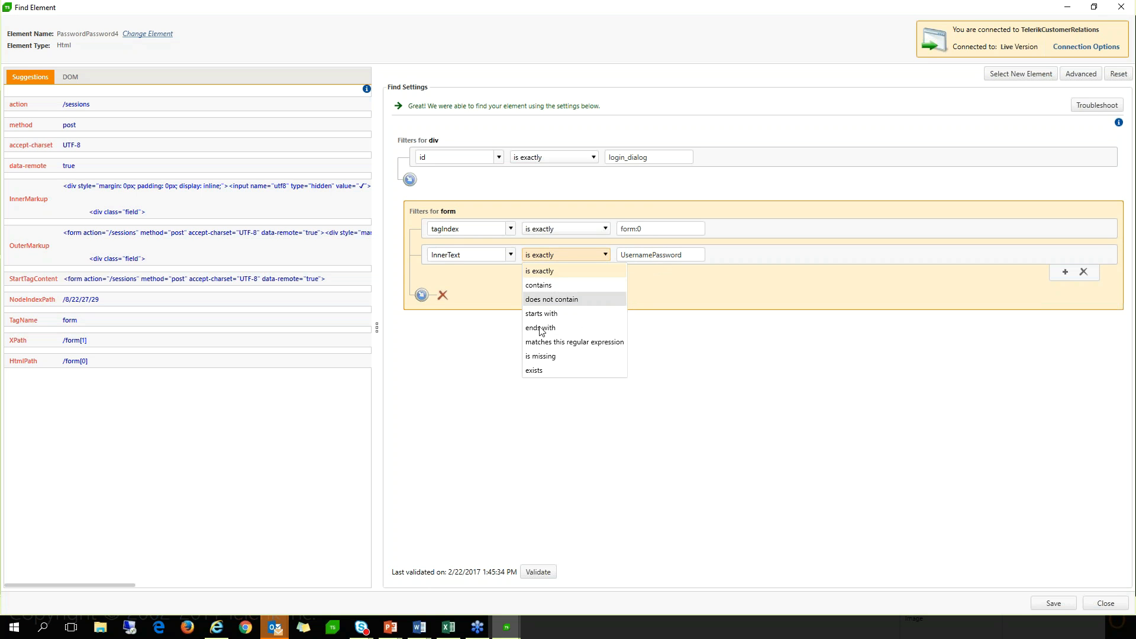
left_click(541, 286)
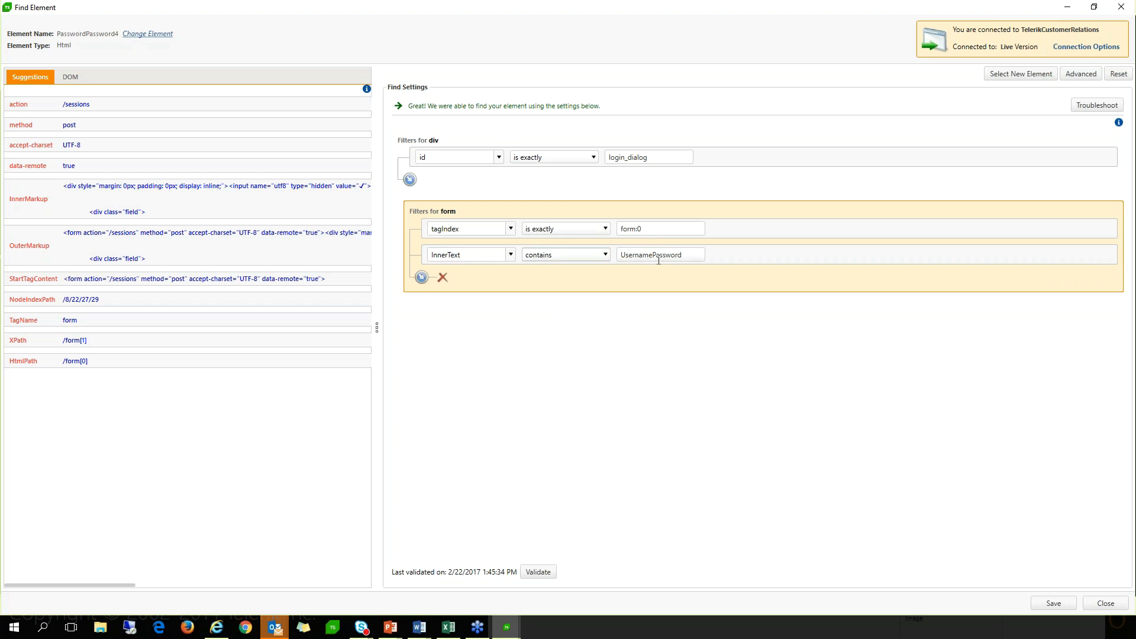
left_click(568, 255)
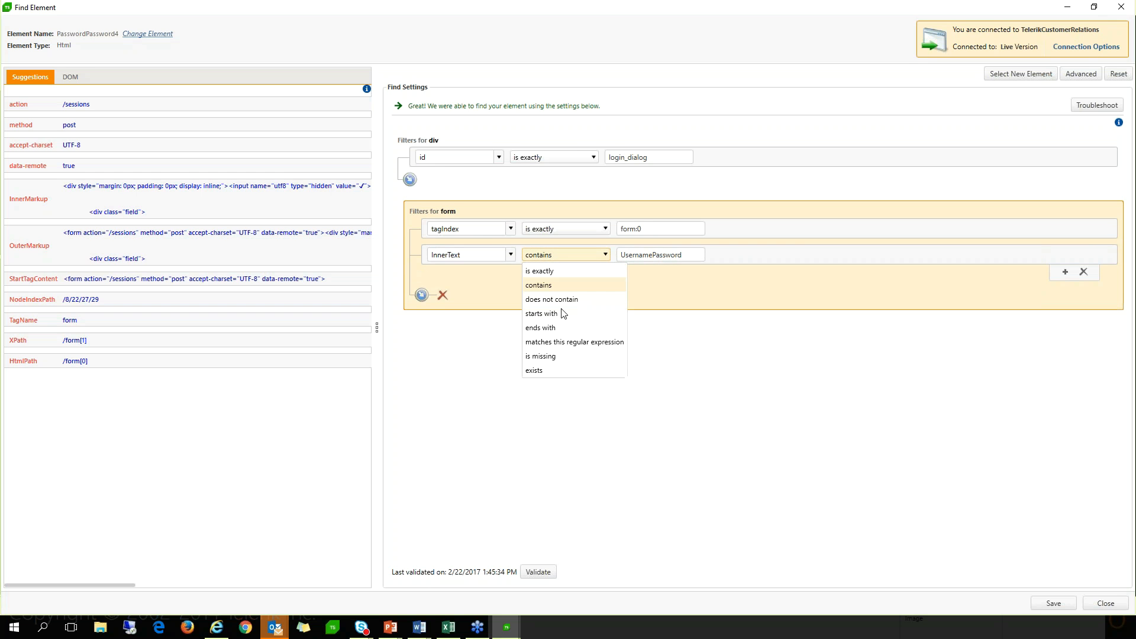
left_click(490, 288)
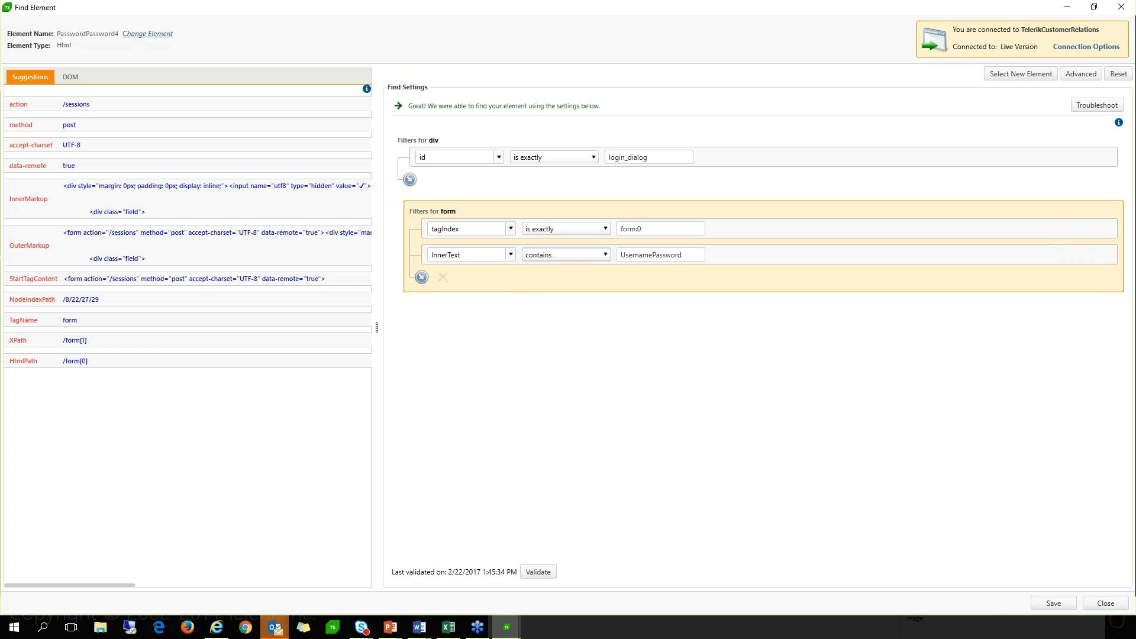
Step: Add a TagName 'form' filter in place of tagIndex 'form:0' and validate
mouse_move(637, 236)
left_click_drag(101, 319, 467, 273)
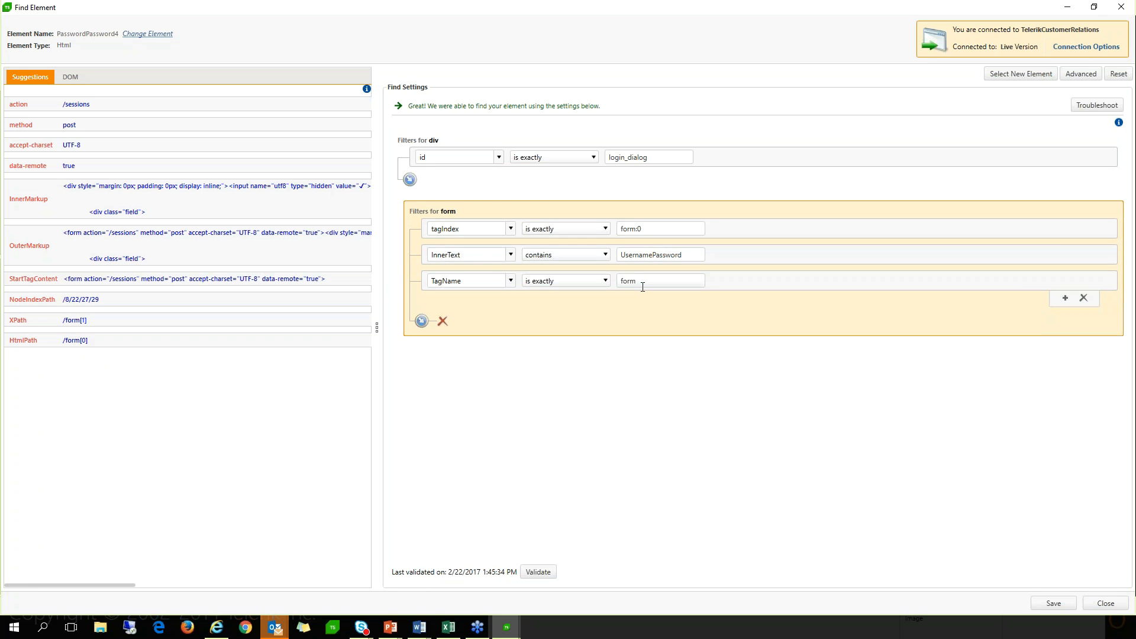
left_click(1084, 246)
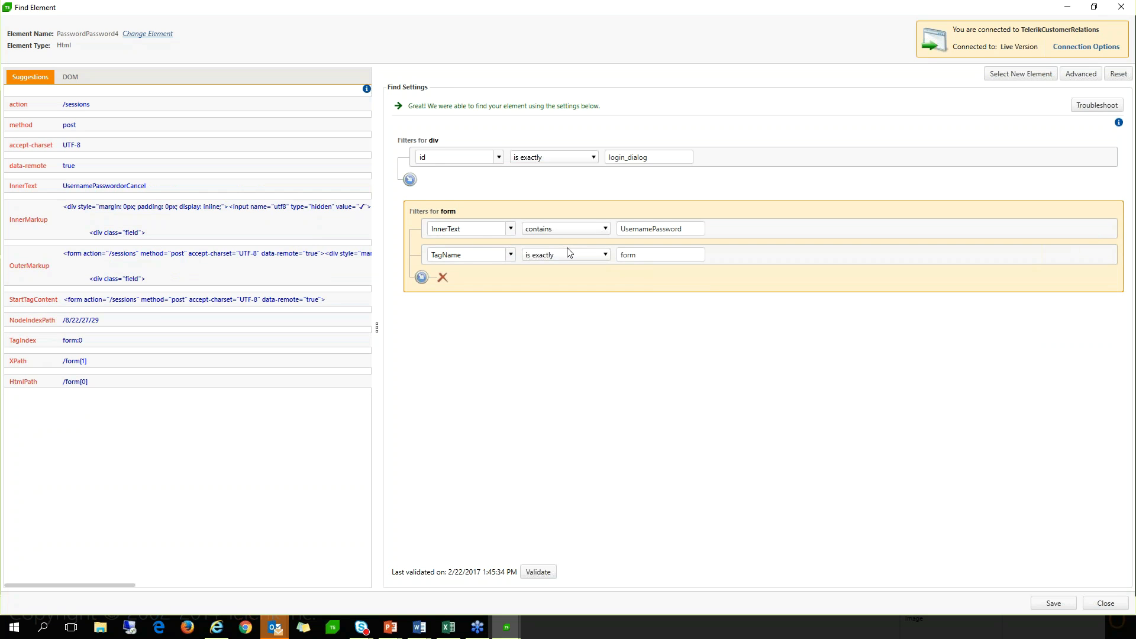
left_click(537, 572)
Step: Add a child filter with id exactly 'password' under the form filters and validate the chain
left_click(421, 277)
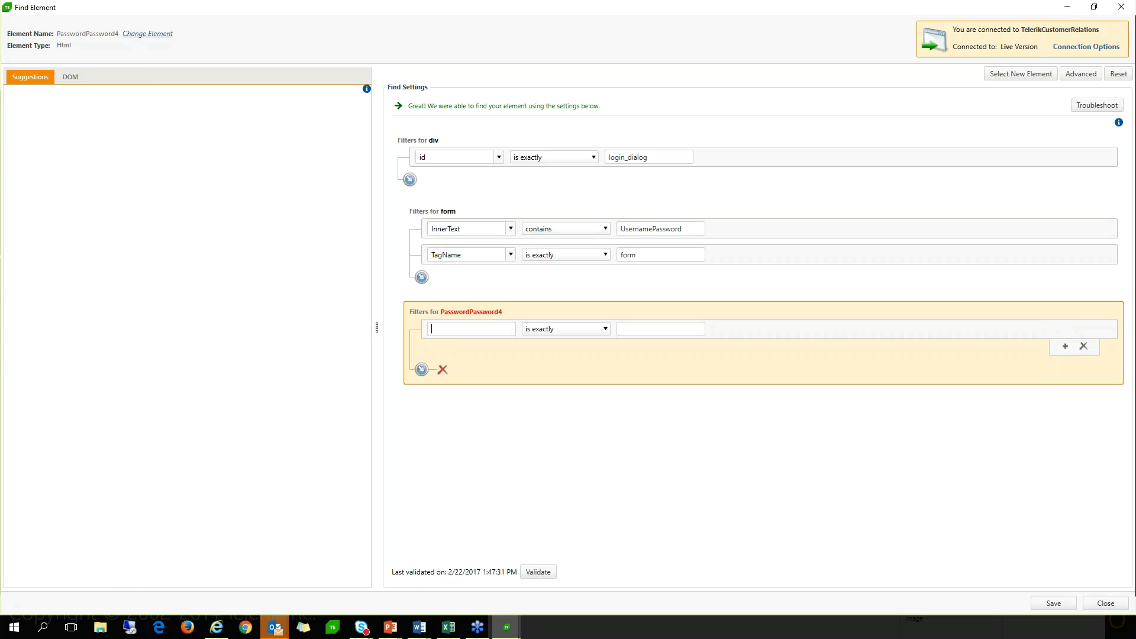
type("id")
key("Tab")
type("password")
left_click(545, 572)
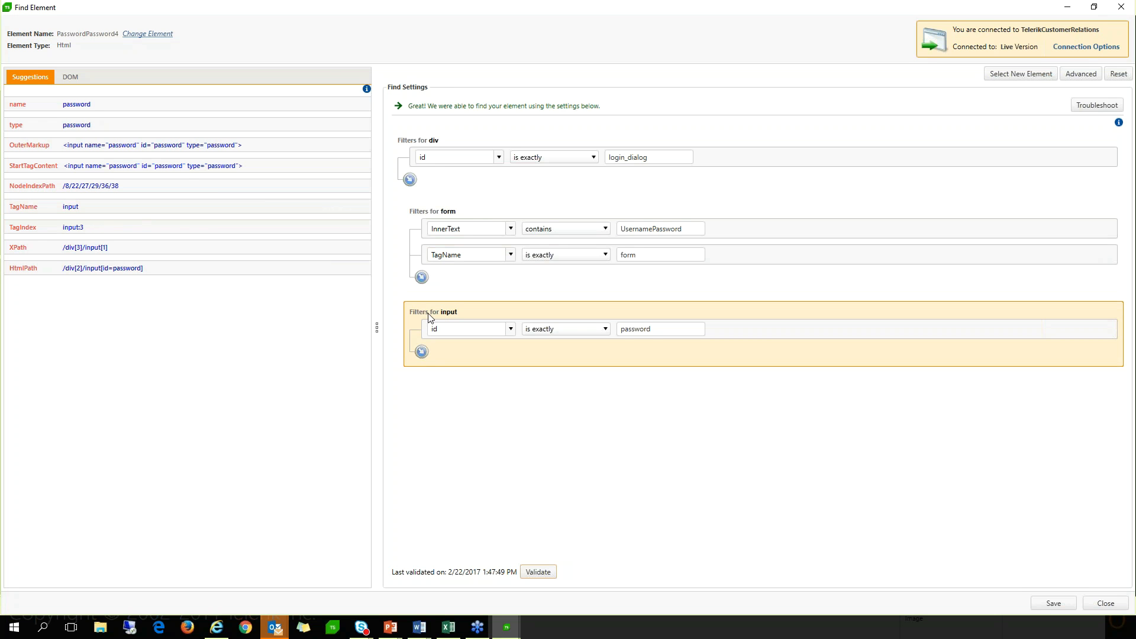
Step: Reset the find logic, swap the id filter for name 'password', then validate and save
left_click(1117, 74)
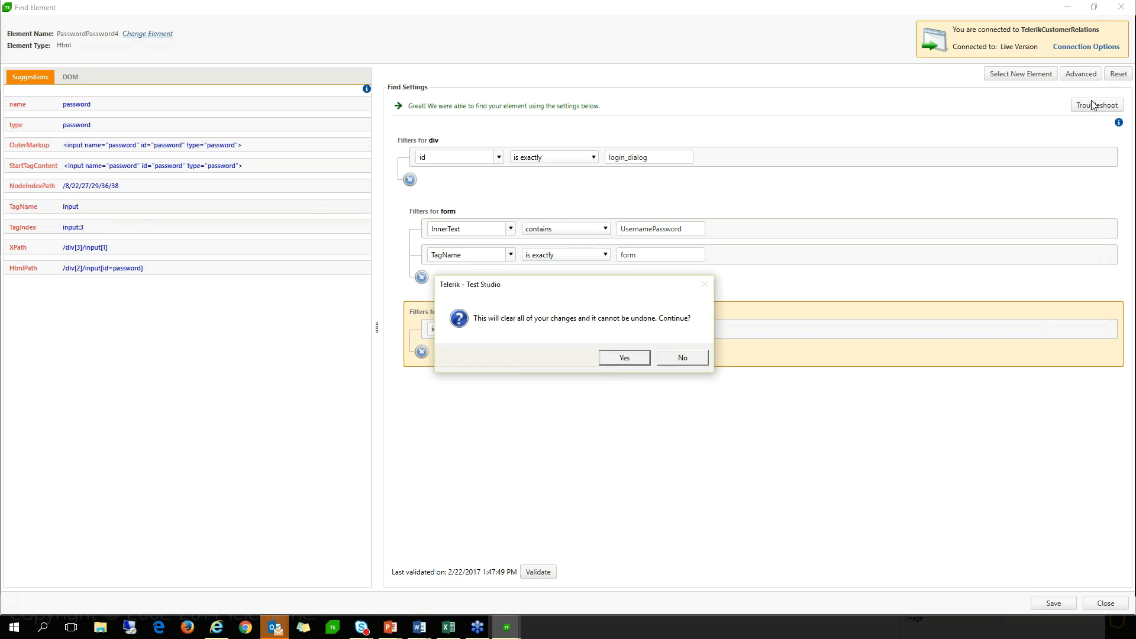
left_click(623, 357)
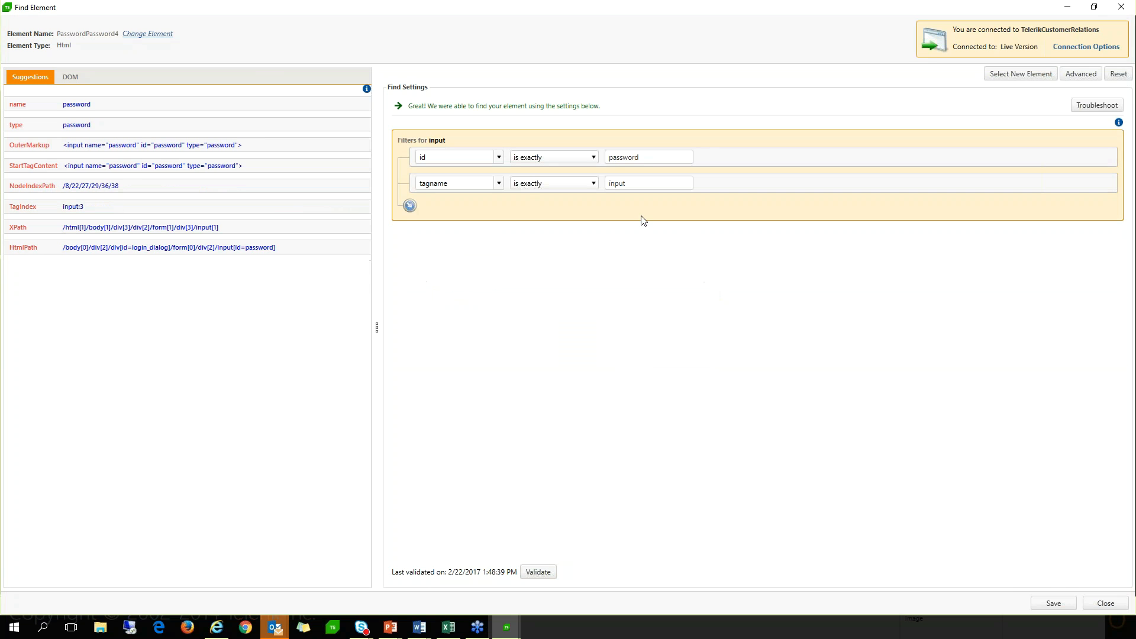
double_click(70, 104)
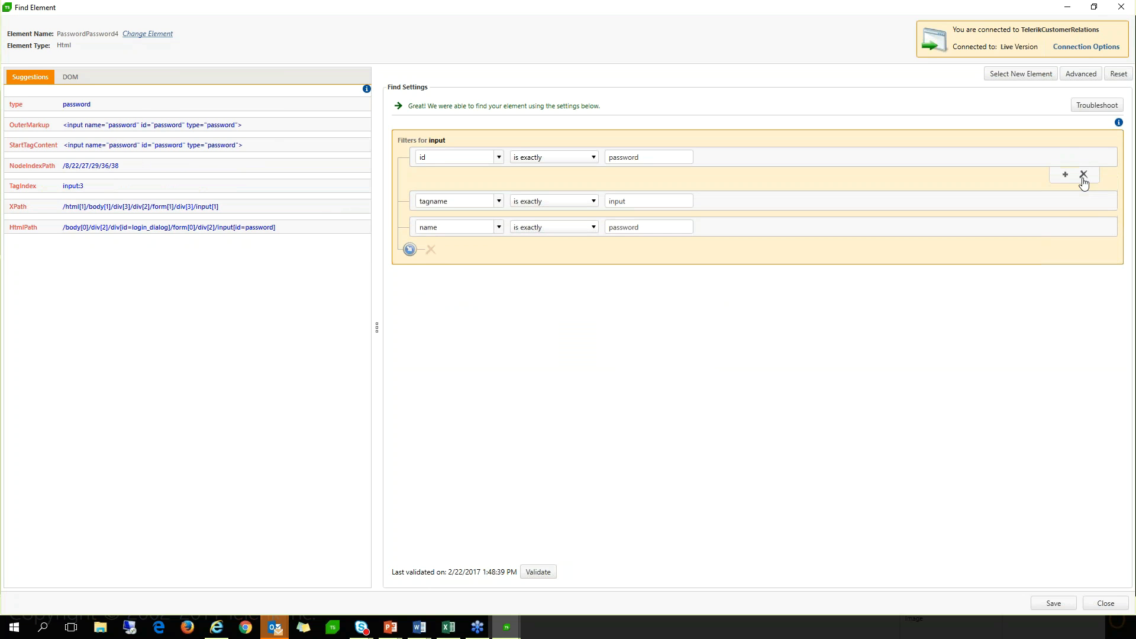
left_click(1083, 174)
left_click(554, 573)
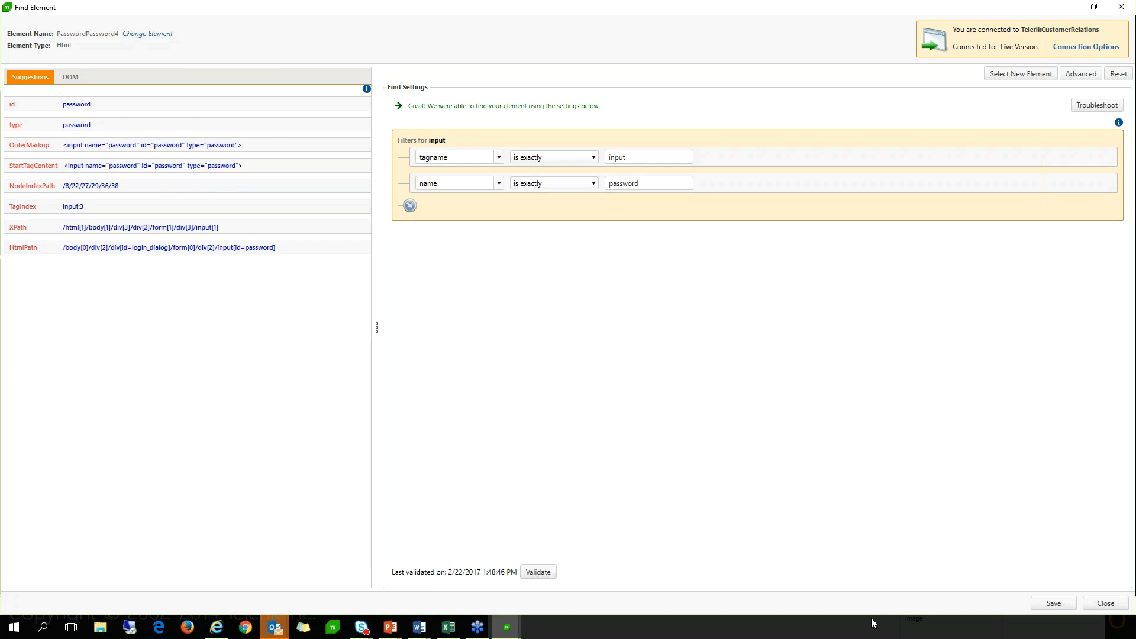
left_click(1055, 604)
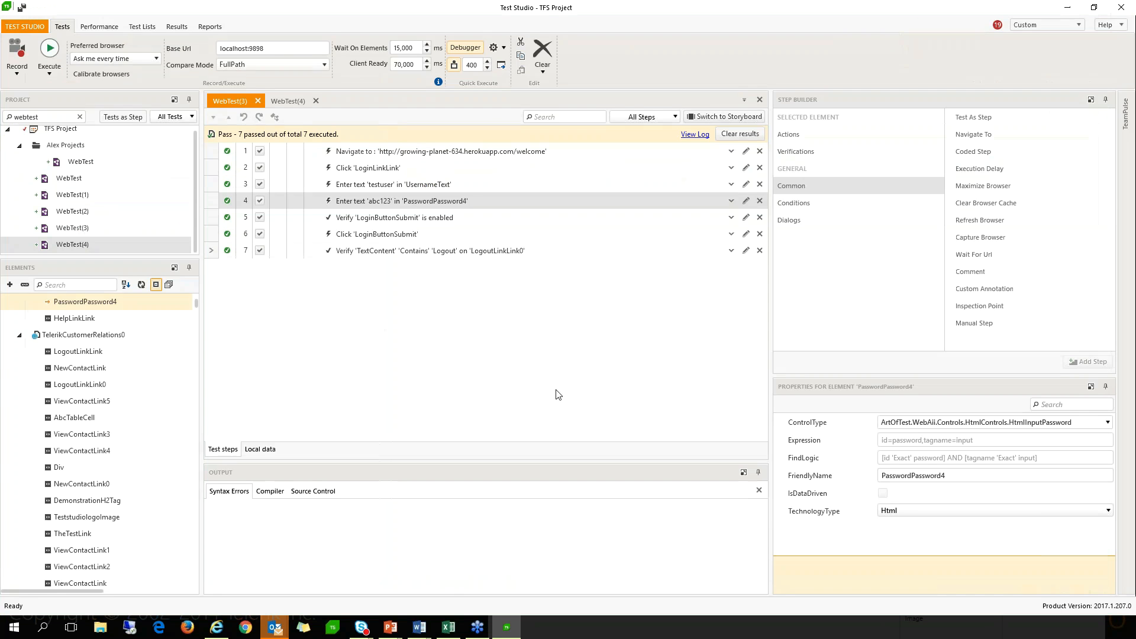
Step: With password step 4 selected, show the Used By list for the PasswordPassword0 element
left_click(384, 200)
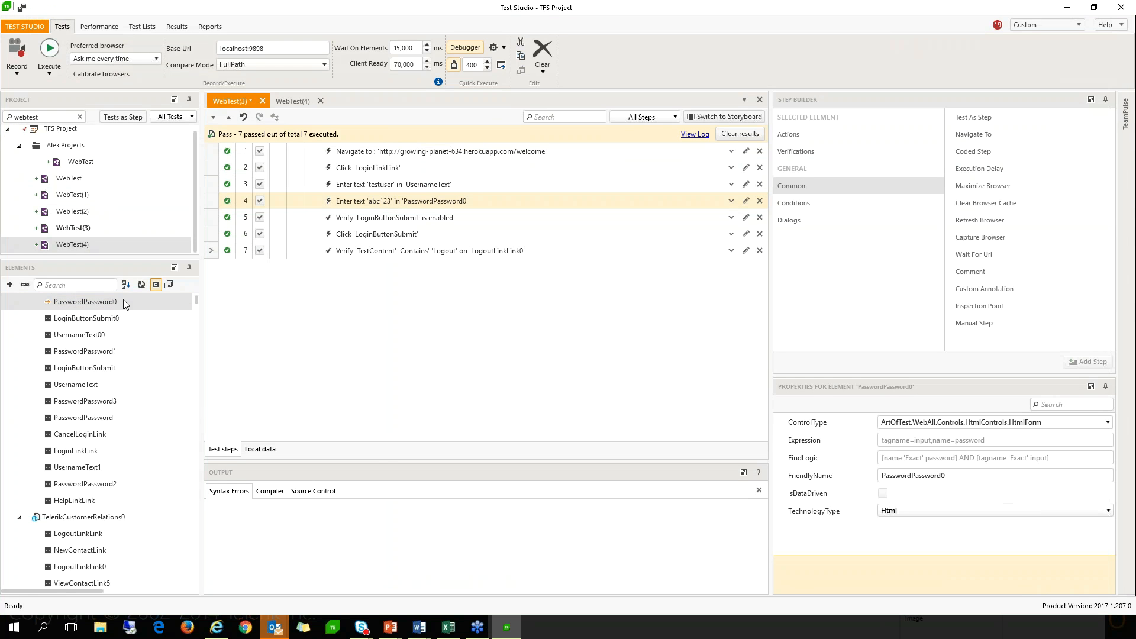
right_click(90, 301)
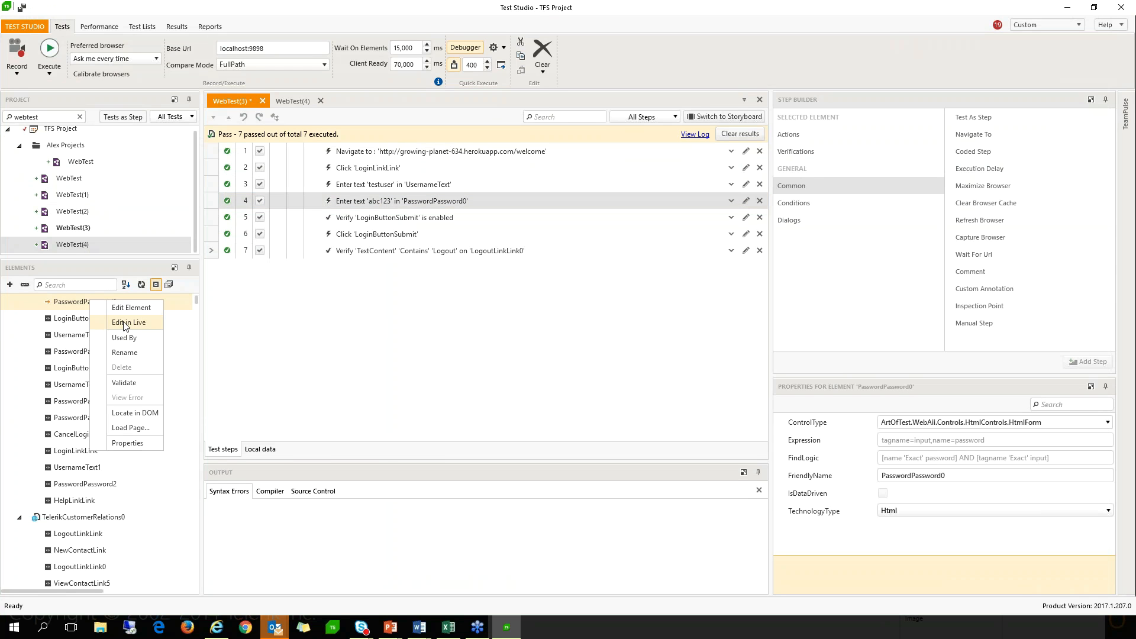
left_click(125, 337)
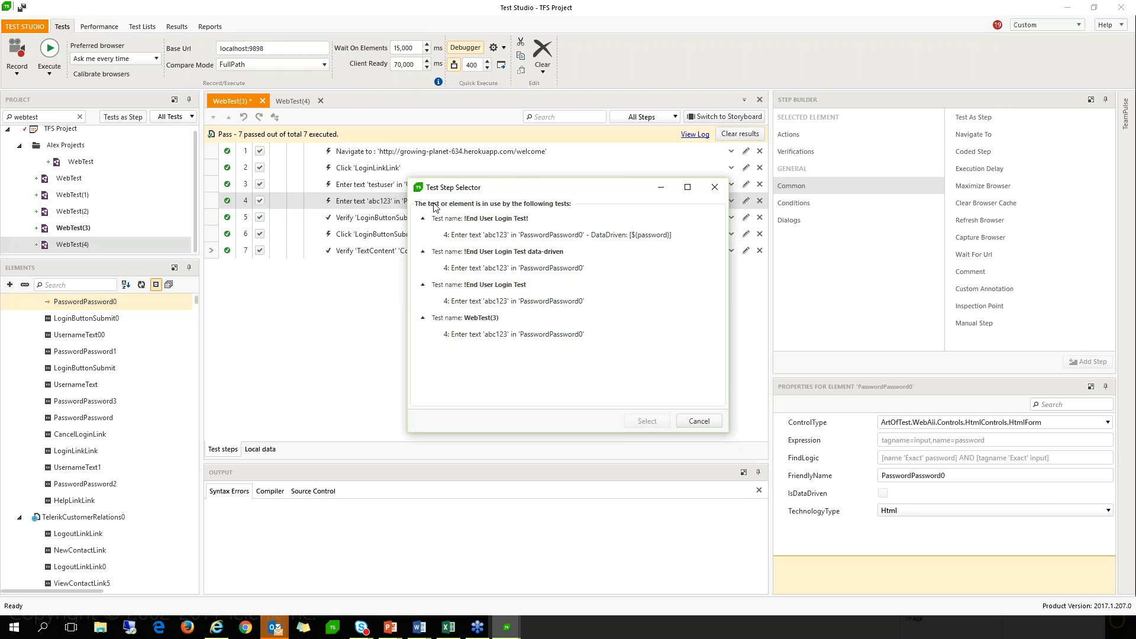
Step: Close the Used By list and switch to the WebTest(4) test
left_click(699, 420)
left_click(73, 244)
left_click(648, 63)
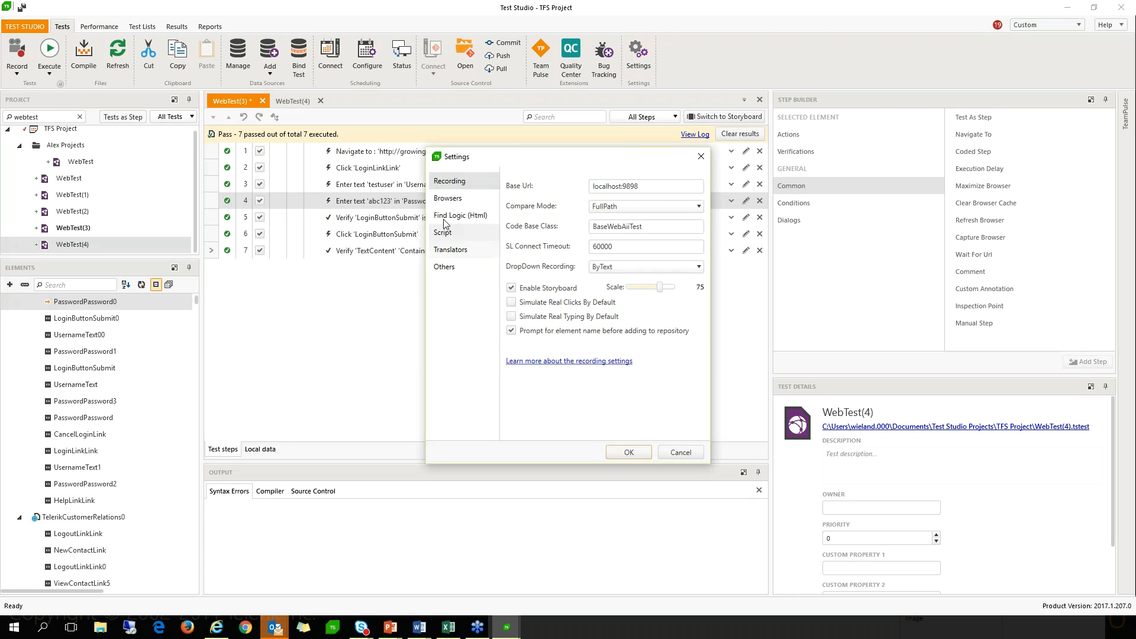
Step: In the Find Logic (Html) settings, move the name attribute above id and confirm
left_click(460, 215)
left_click(549, 266)
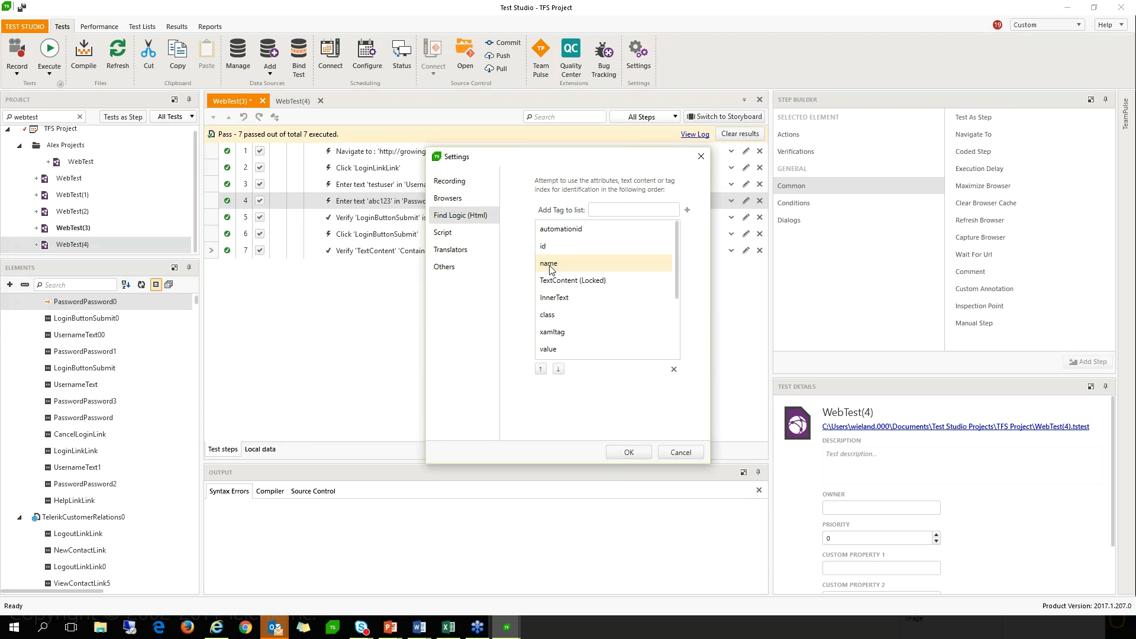
left_click(541, 370)
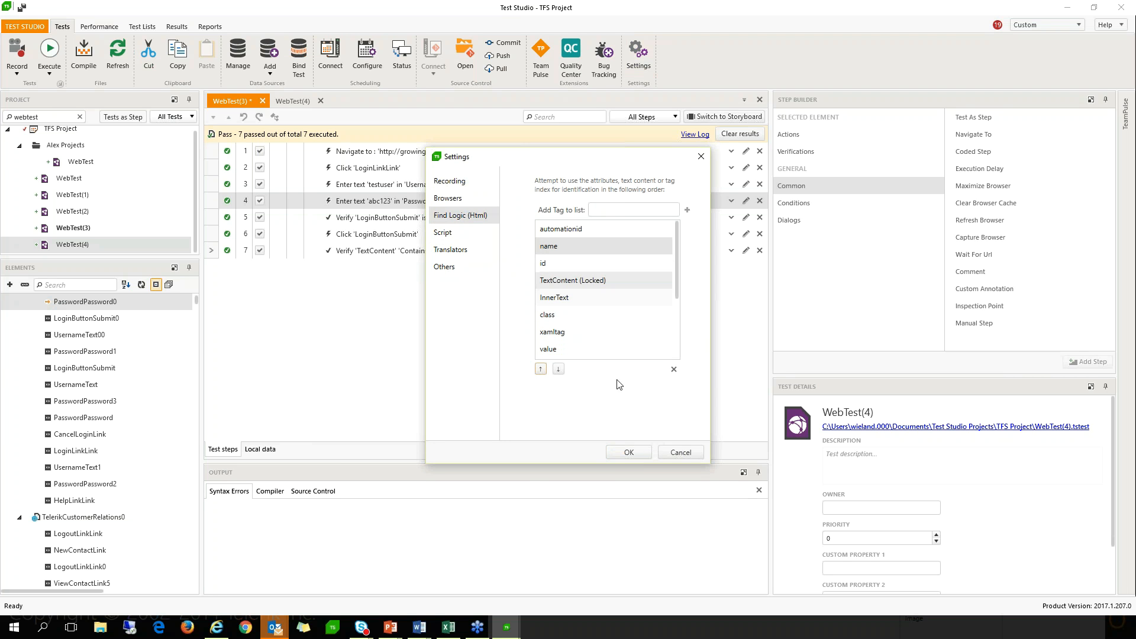
left_click(630, 453)
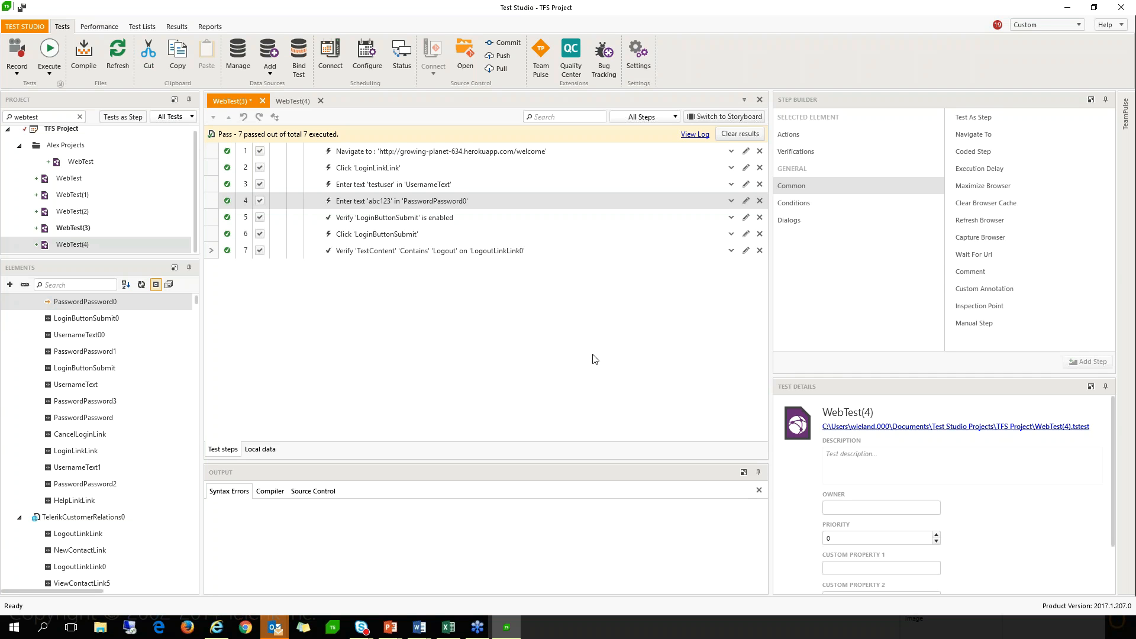
Step: Inspect PasswordPassword0's FriendlyName and FindLogic properties
left_click(87, 303)
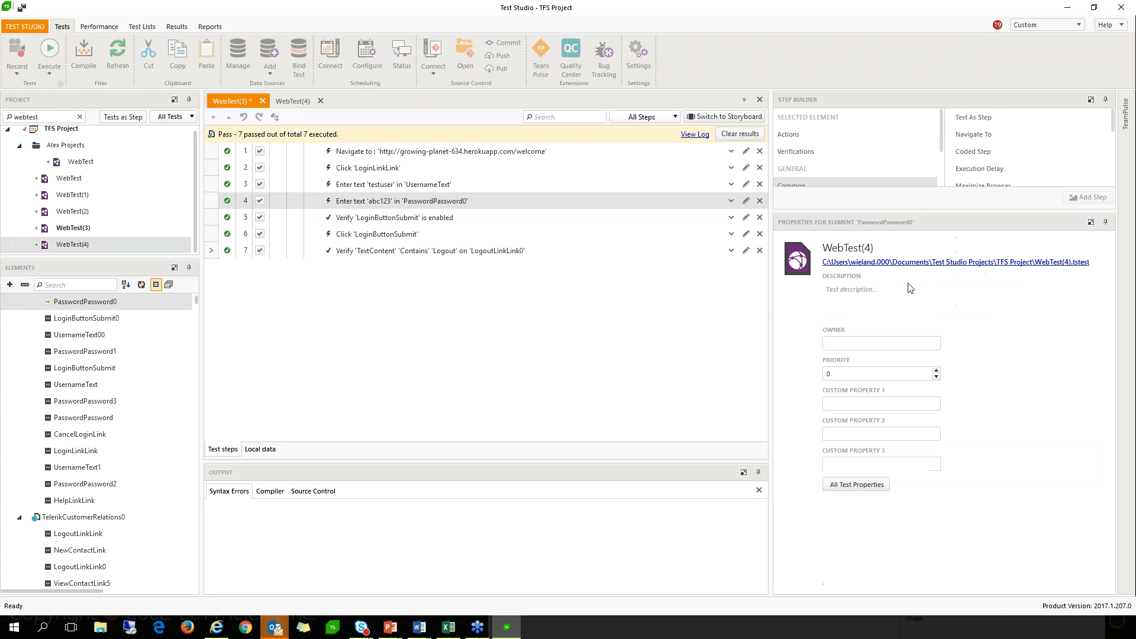
left_click(84, 306)
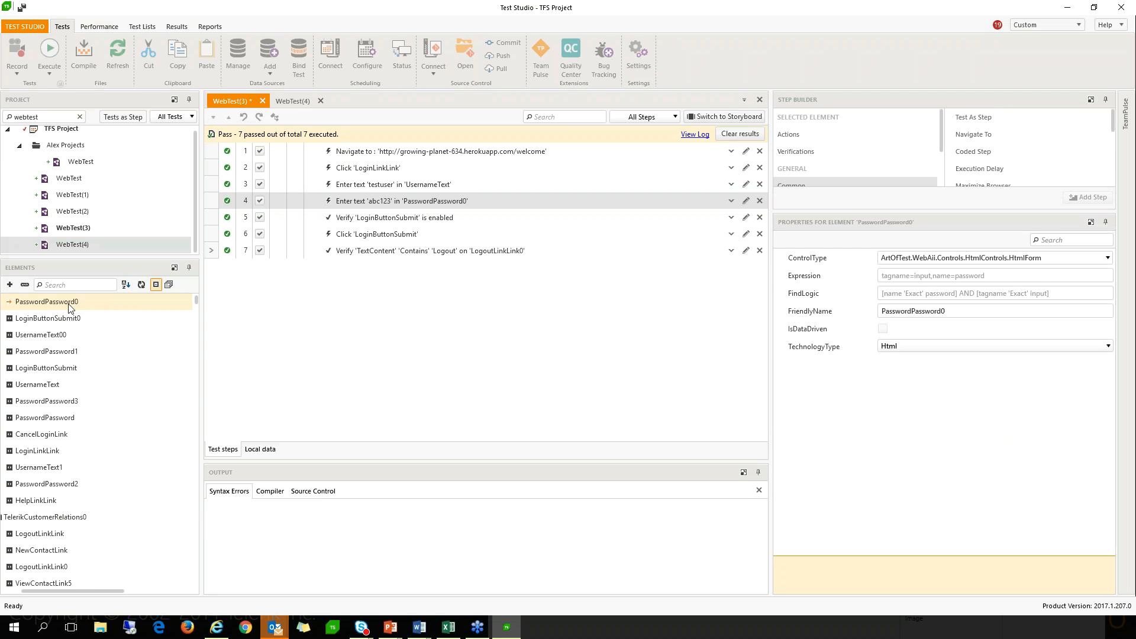
left_click(909, 310)
left_click(1028, 299)
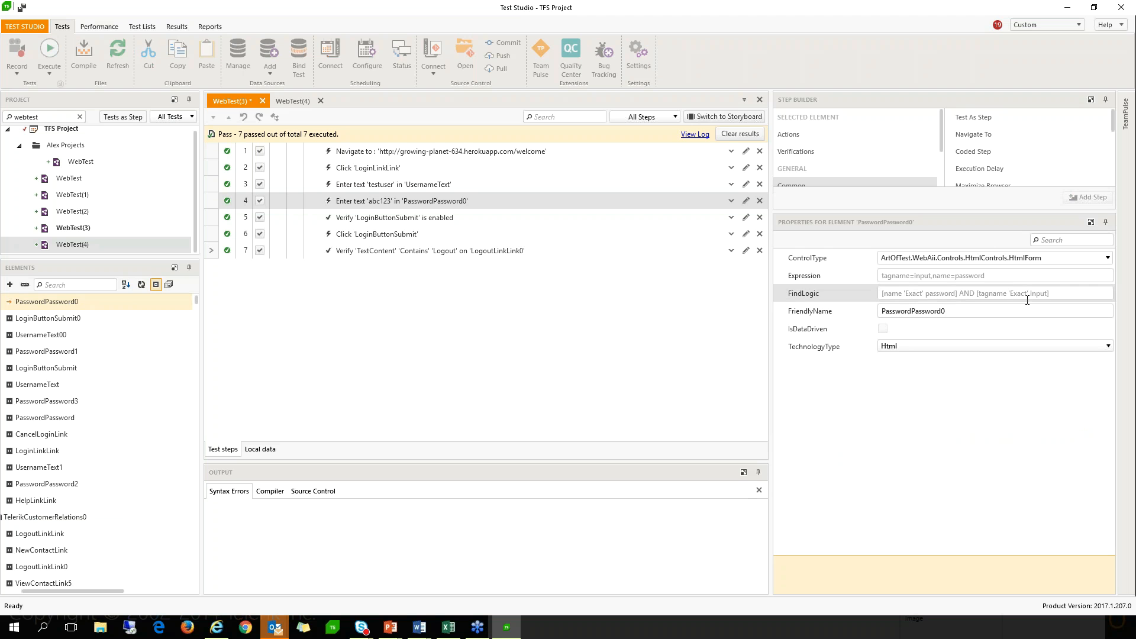
right_click(42, 307)
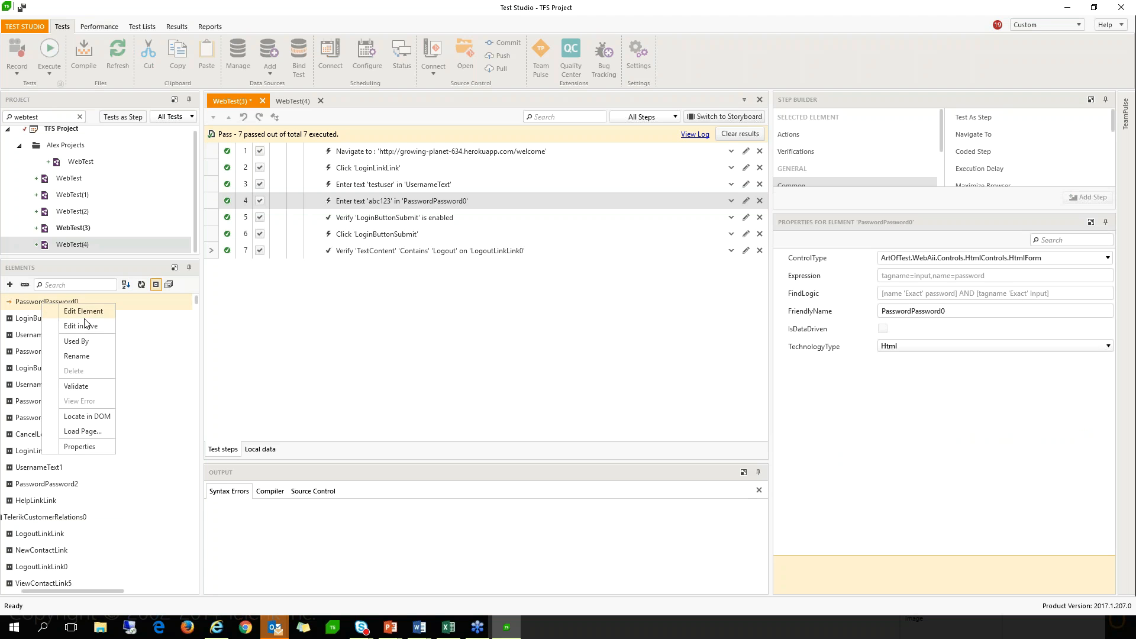
left_click(975, 293)
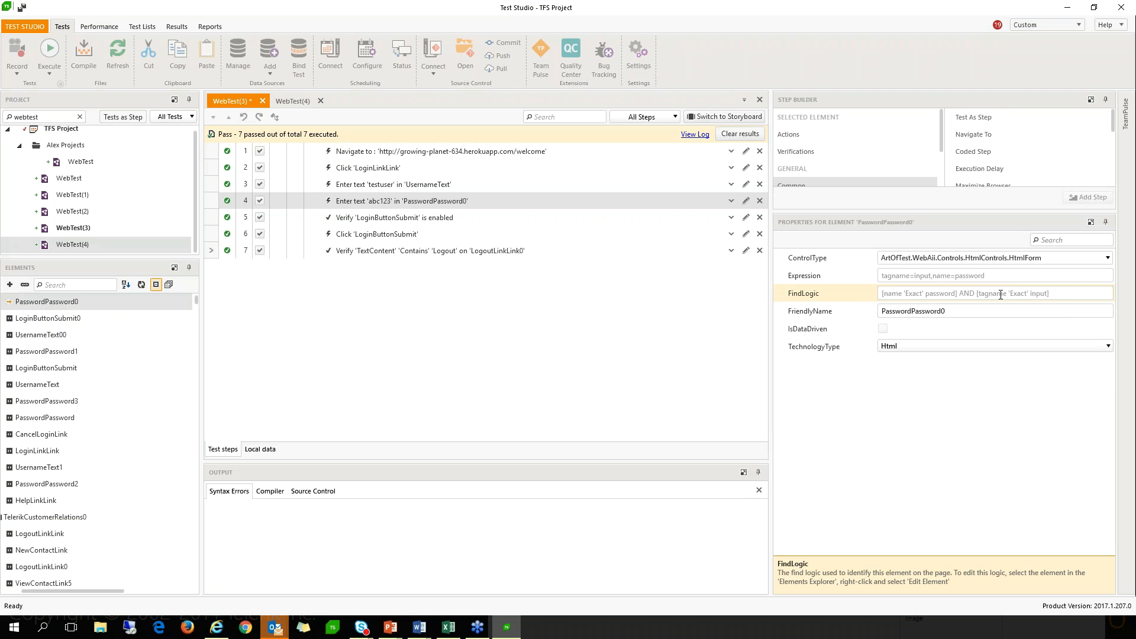
Step: Compare the properties of PasswordPassword1, PasswordPassword0, PasswordPassword3 and PasswordPassword, reading ControlType's description
left_click(38, 355)
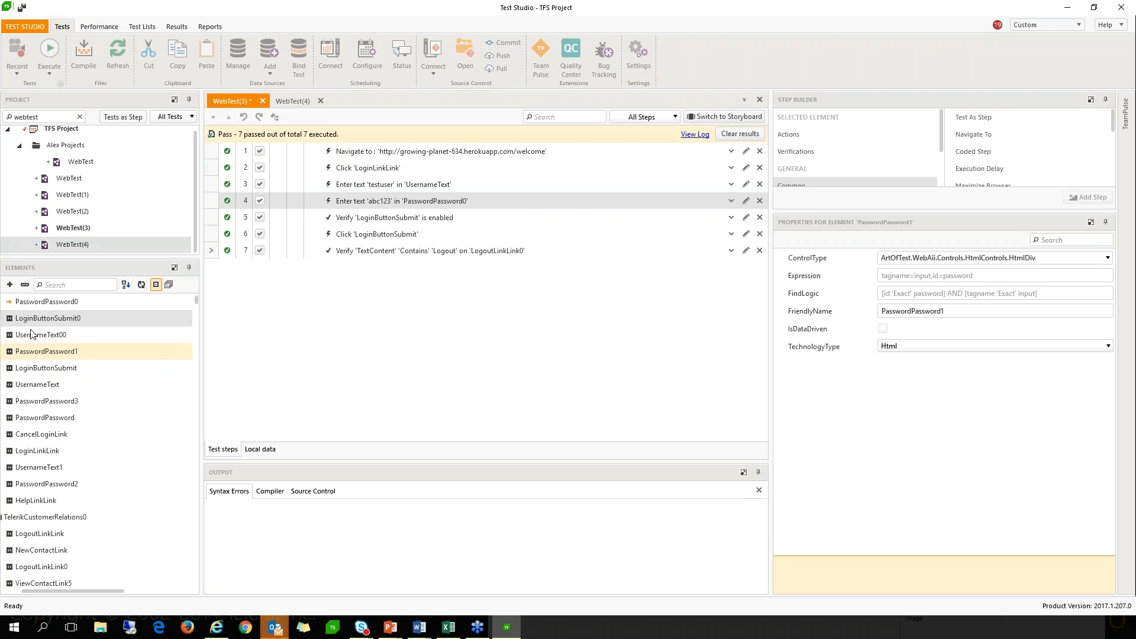
left_click(50, 303)
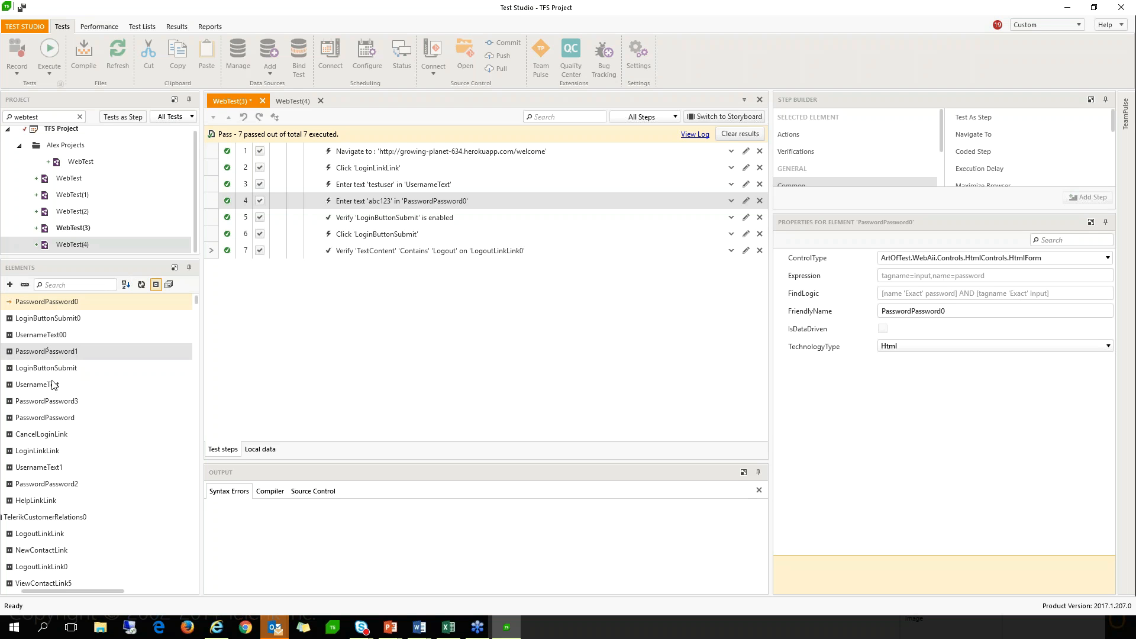
left_click(45, 405)
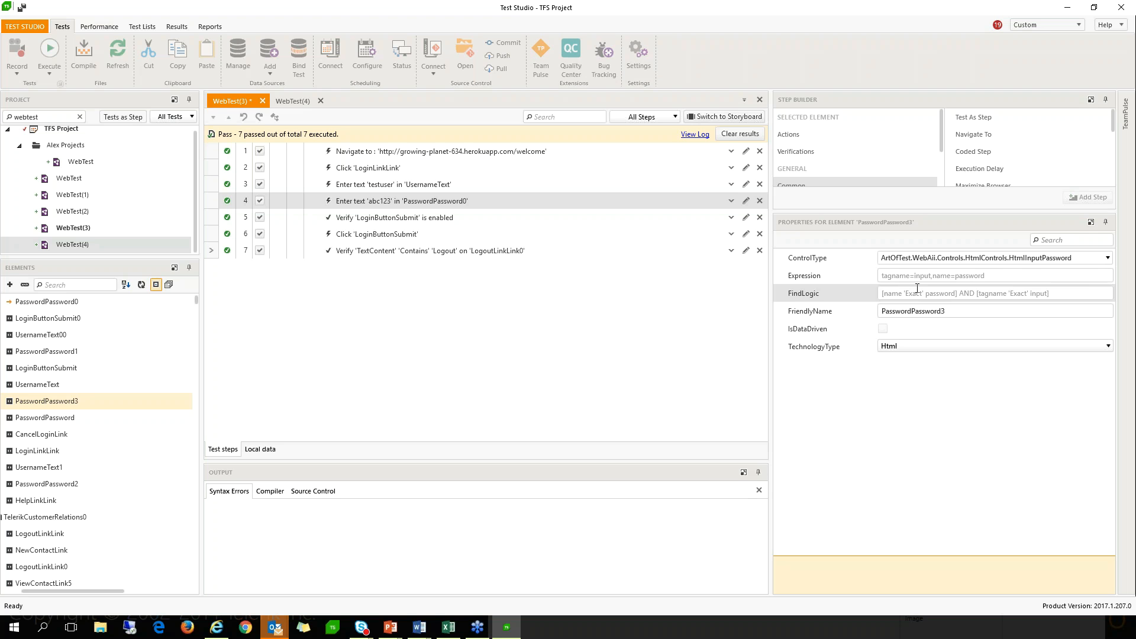
left_click(44, 420)
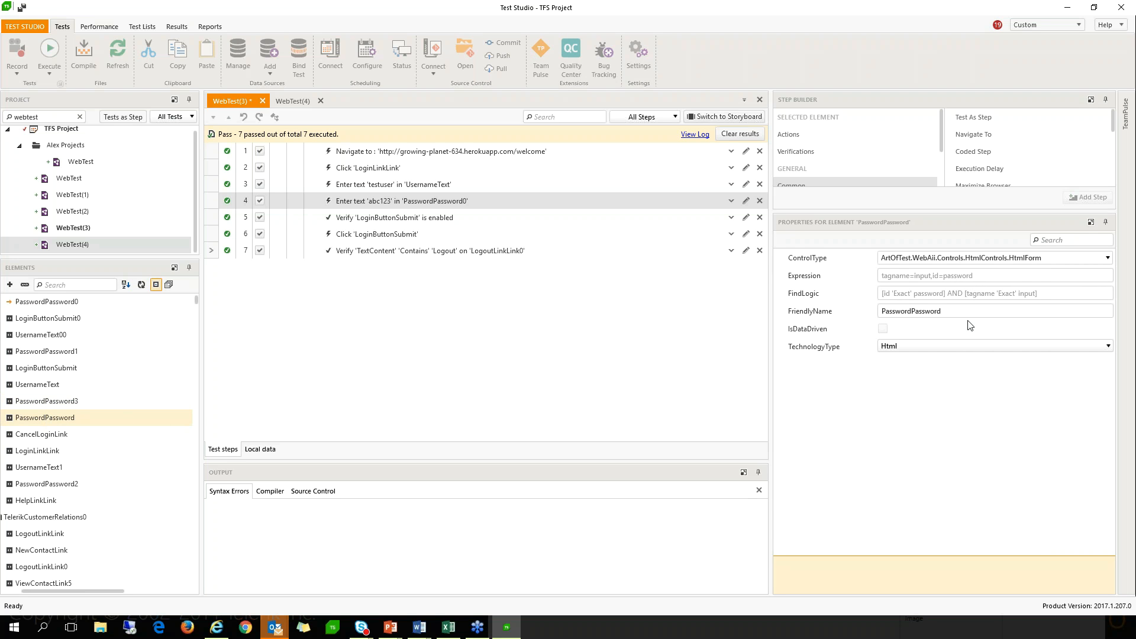
left_click(1079, 262)
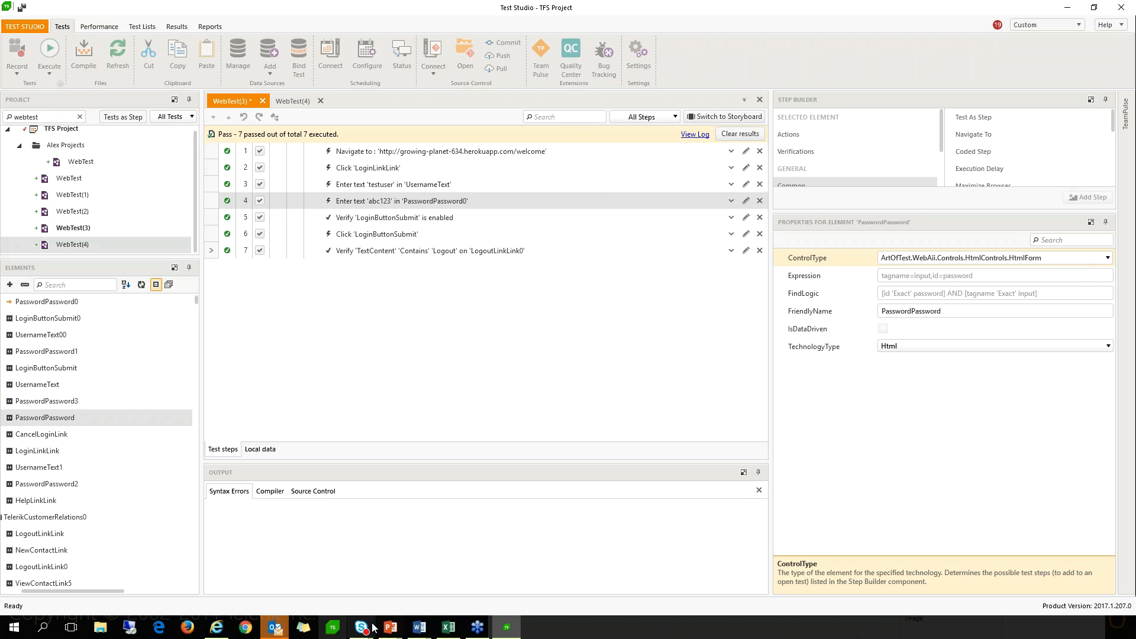
mouse_move(390, 627)
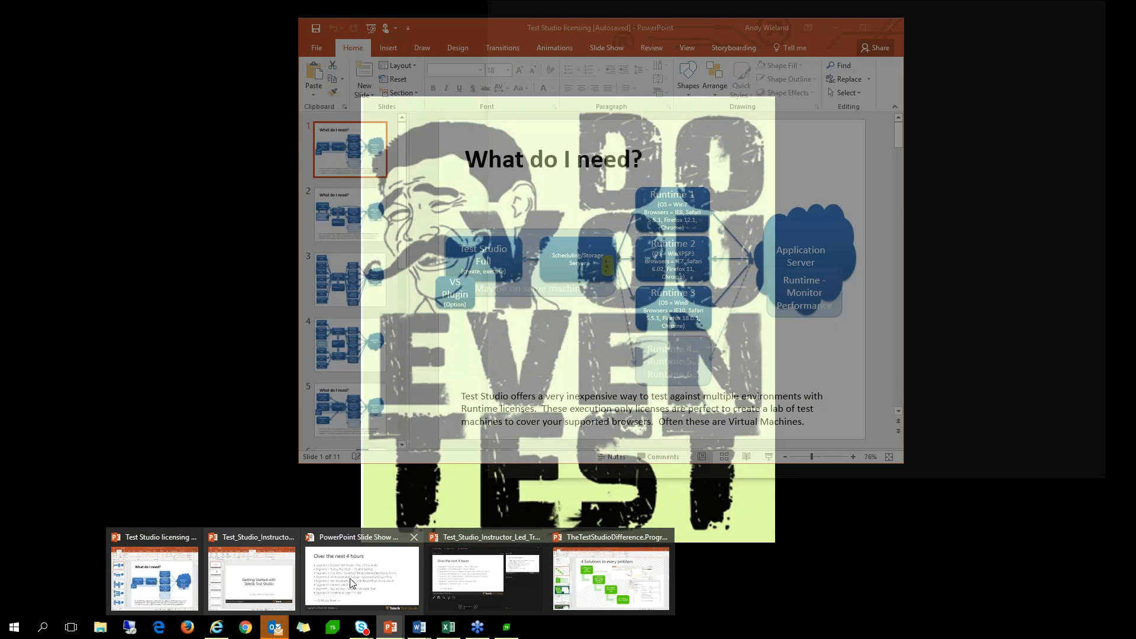
left_click(350, 578)
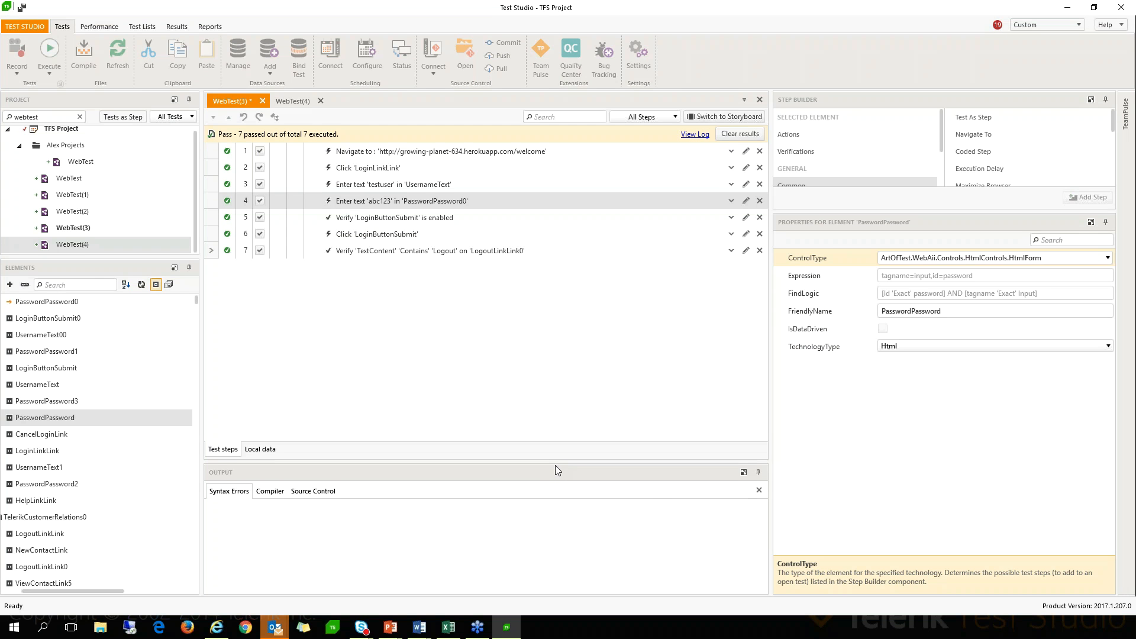
Step: Open the recent 'Weekly Webinar Update Eloqua and Sitefinity' project, saving the modified files first
left_click(19, 27)
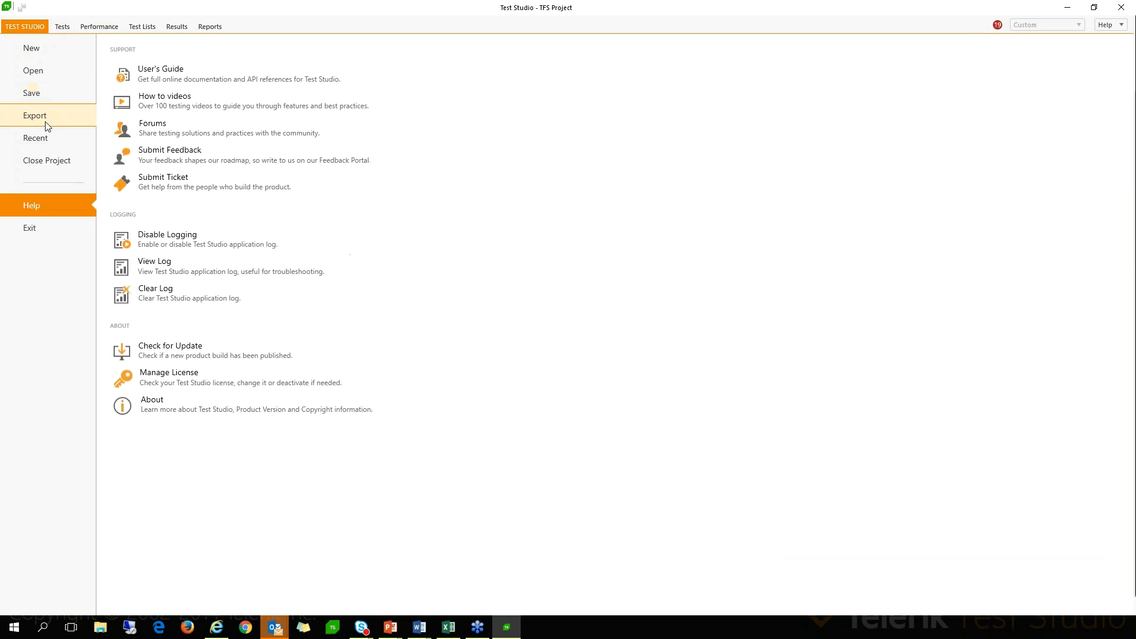
left_click(35, 136)
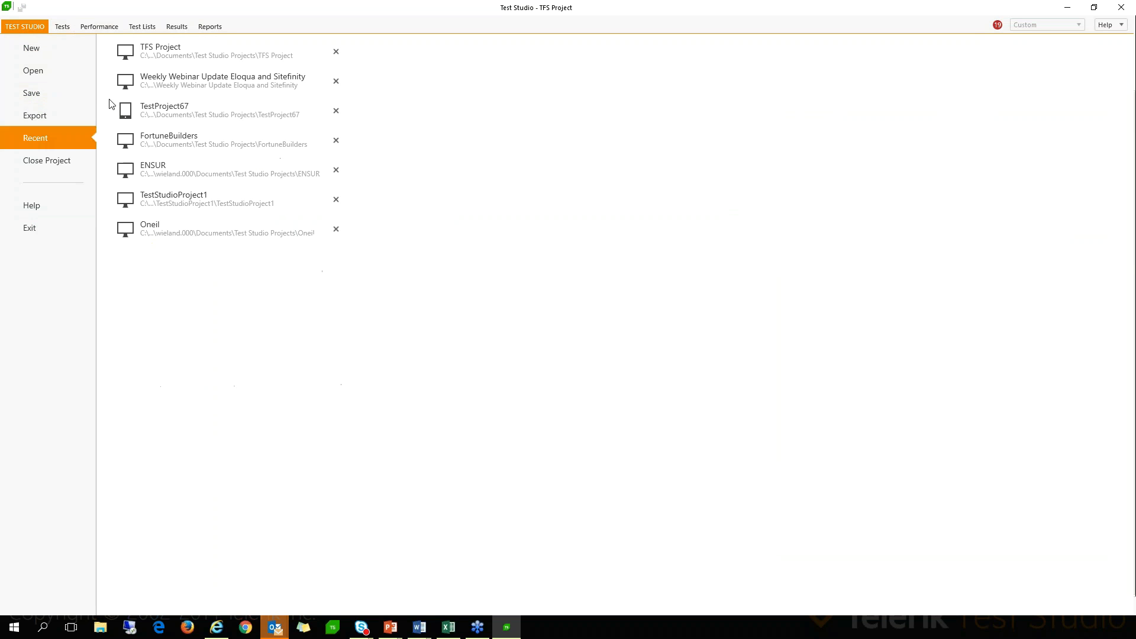
left_click(166, 77)
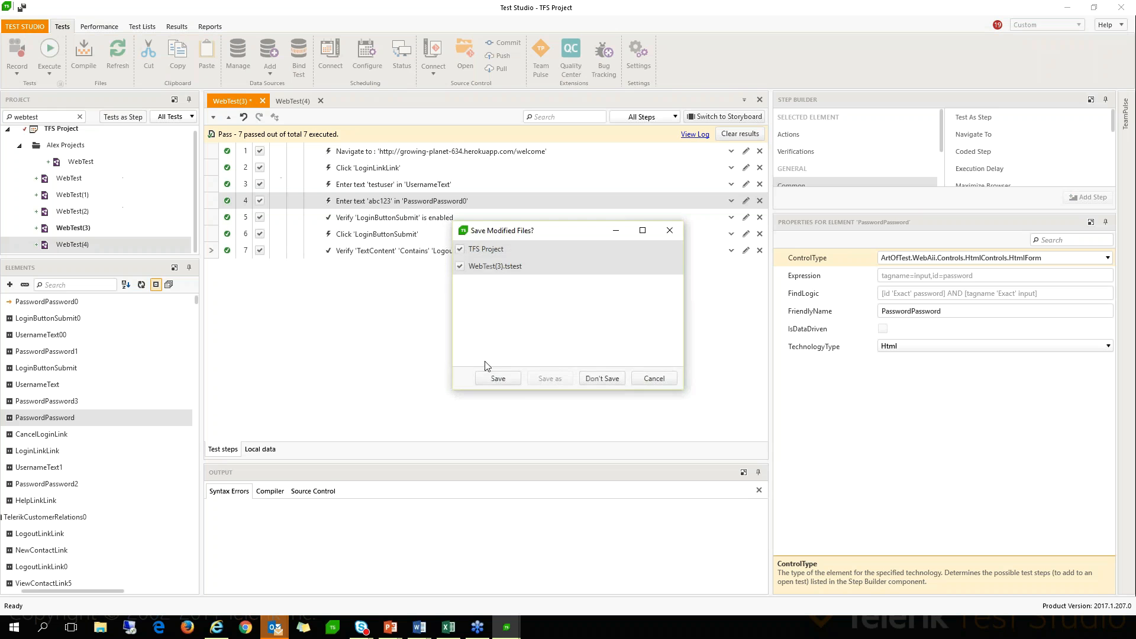
left_click(498, 378)
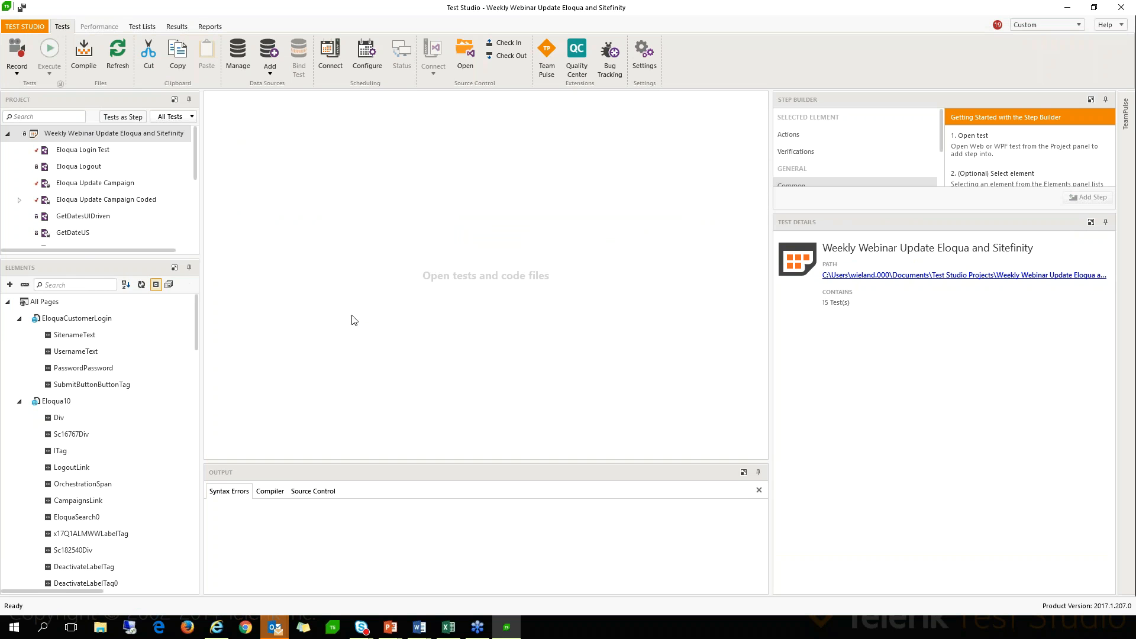
Step: Enlarge the project panels, open PMK Webinar Update Master Test, then open step 9's Sitefinity date test
left_click_drag(85, 256, 85, 348)
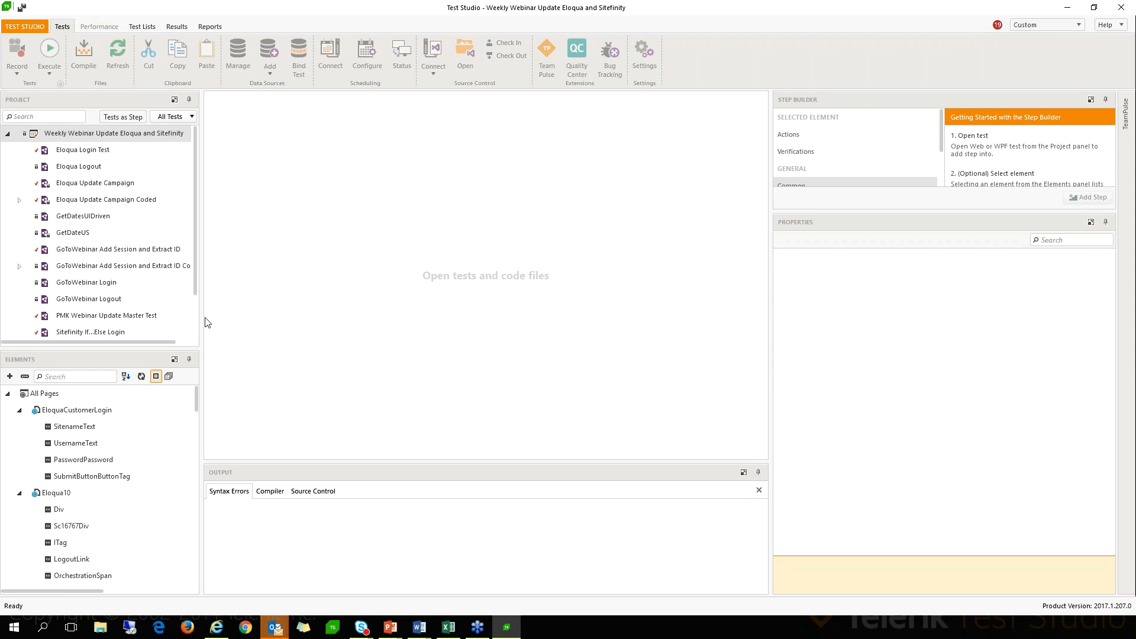
left_click_drag(203, 320, 276, 320)
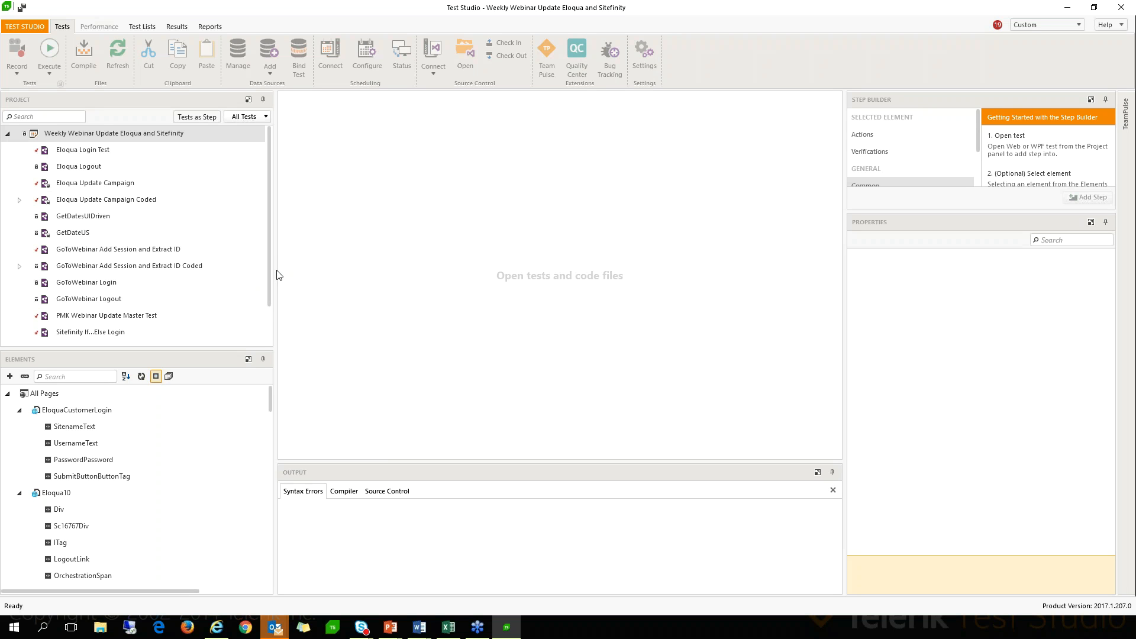
left_click(122, 315)
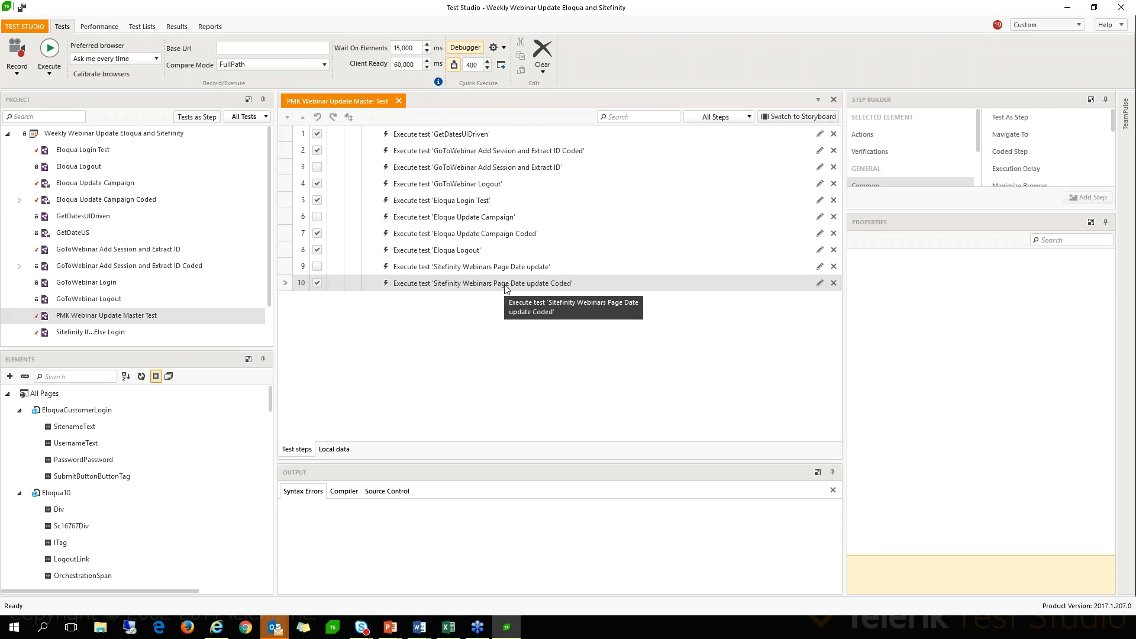
left_click(447, 271)
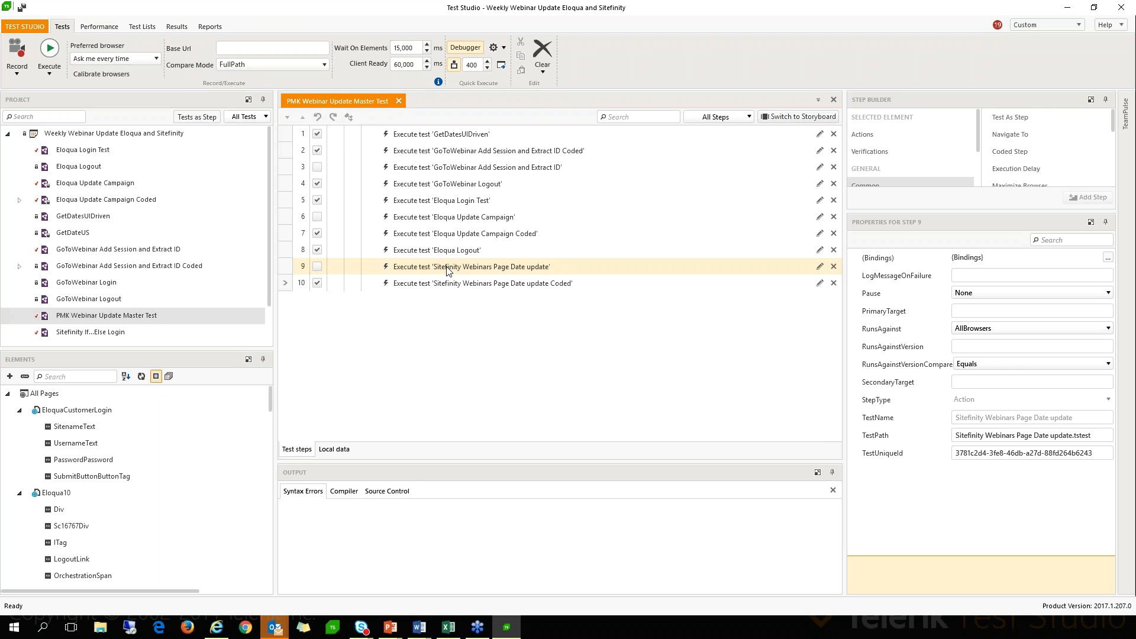
double_click(447, 270)
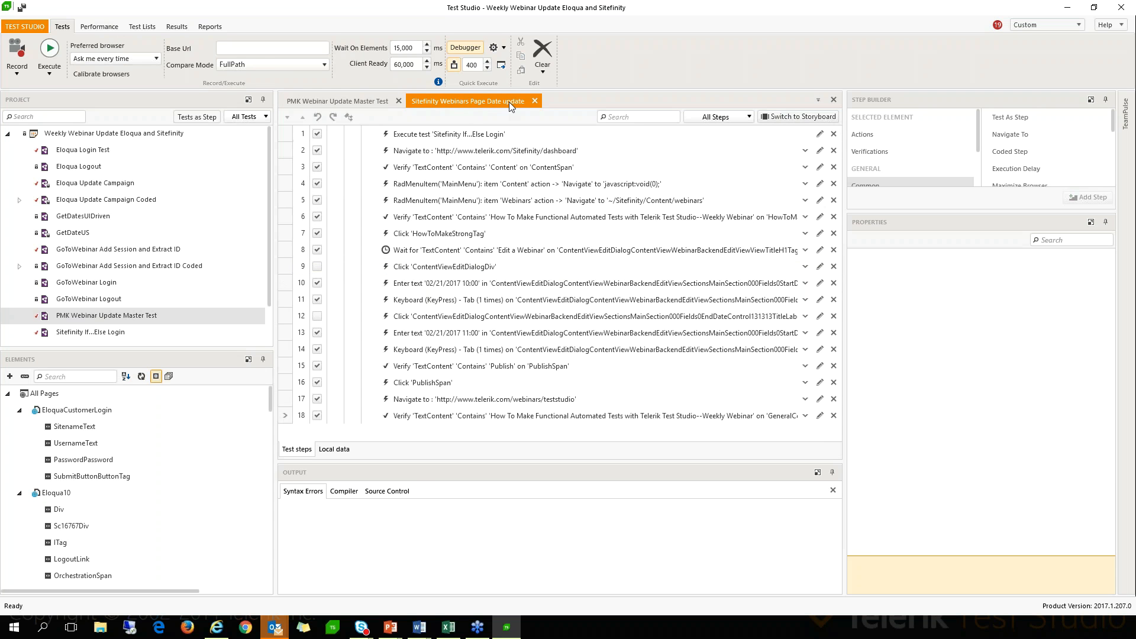
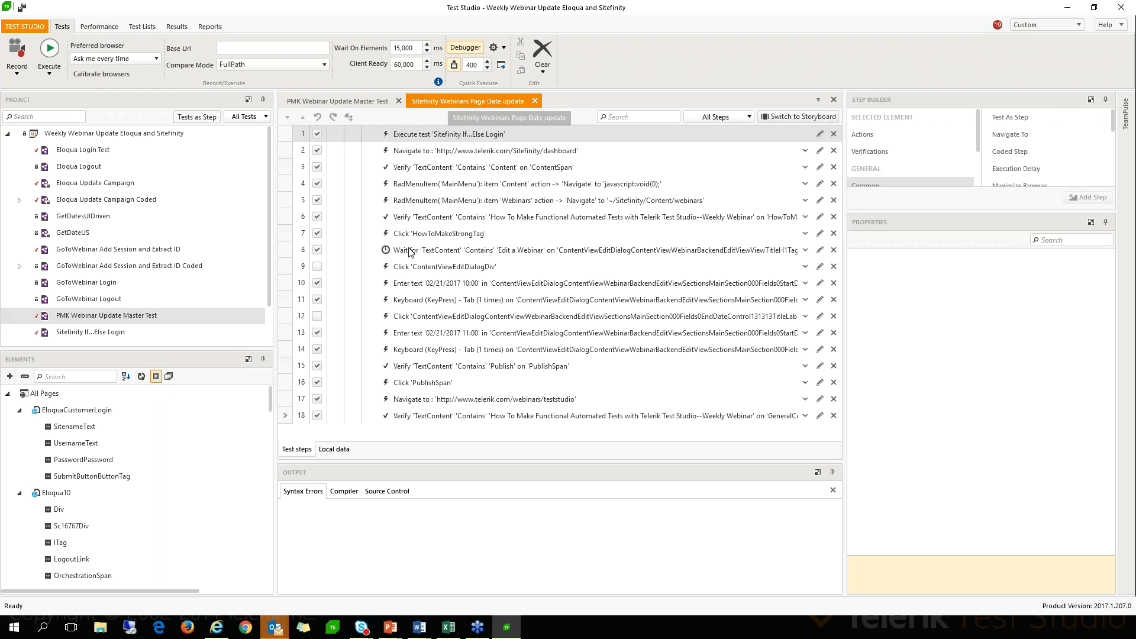
Step: From the Sitefinity Webinars Page Date update test, open the Sitefinity If...Else Login test
left_click(374, 105)
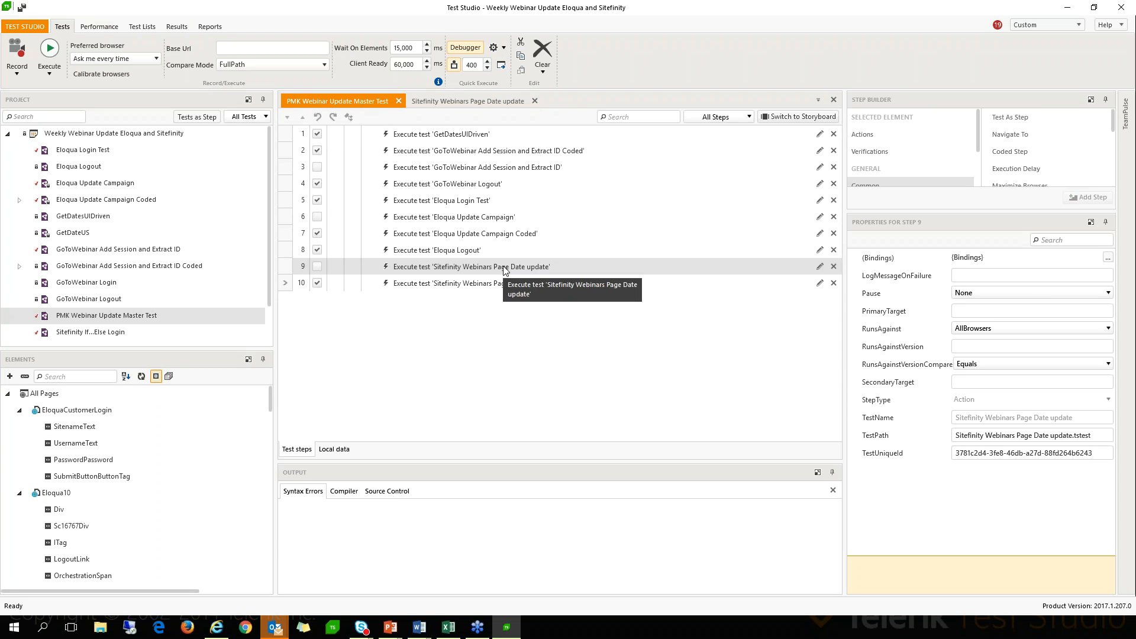
left_click(502, 101)
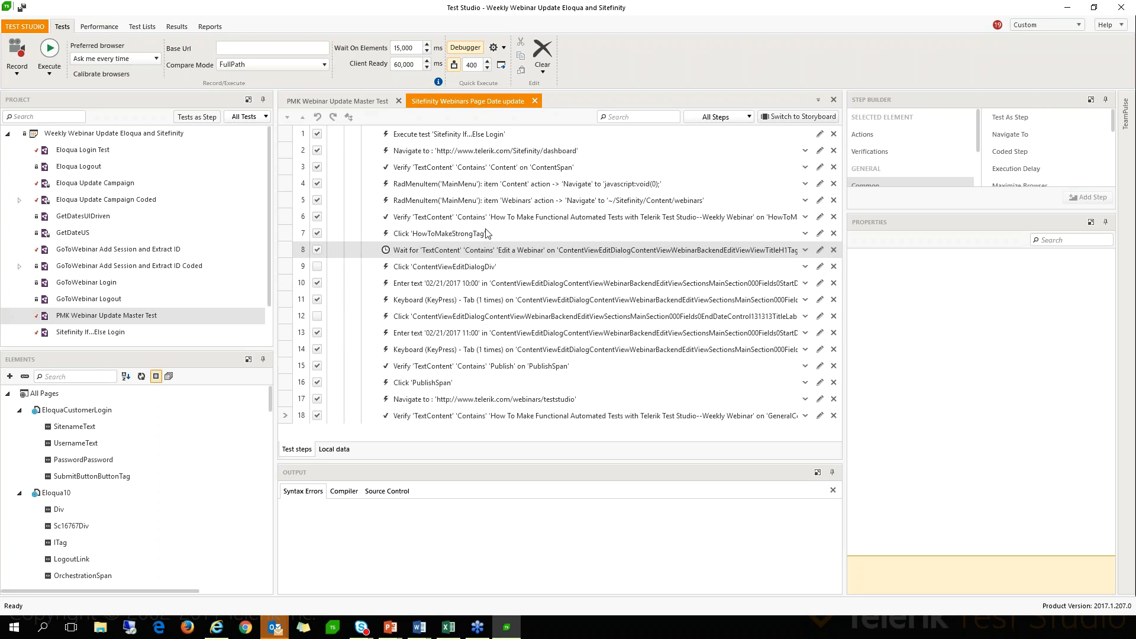
double_click(439, 135)
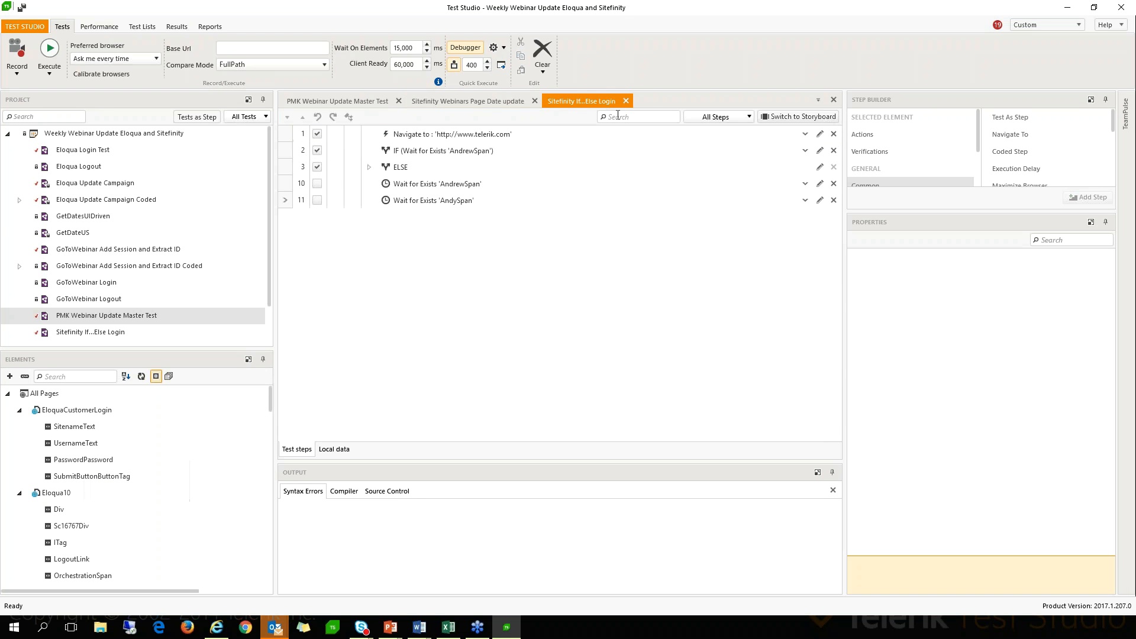
Step: Expand the ELSE, nested AndySpan IF and nested ELSE branches, and enlarge the Step Builder list
left_click(369, 167)
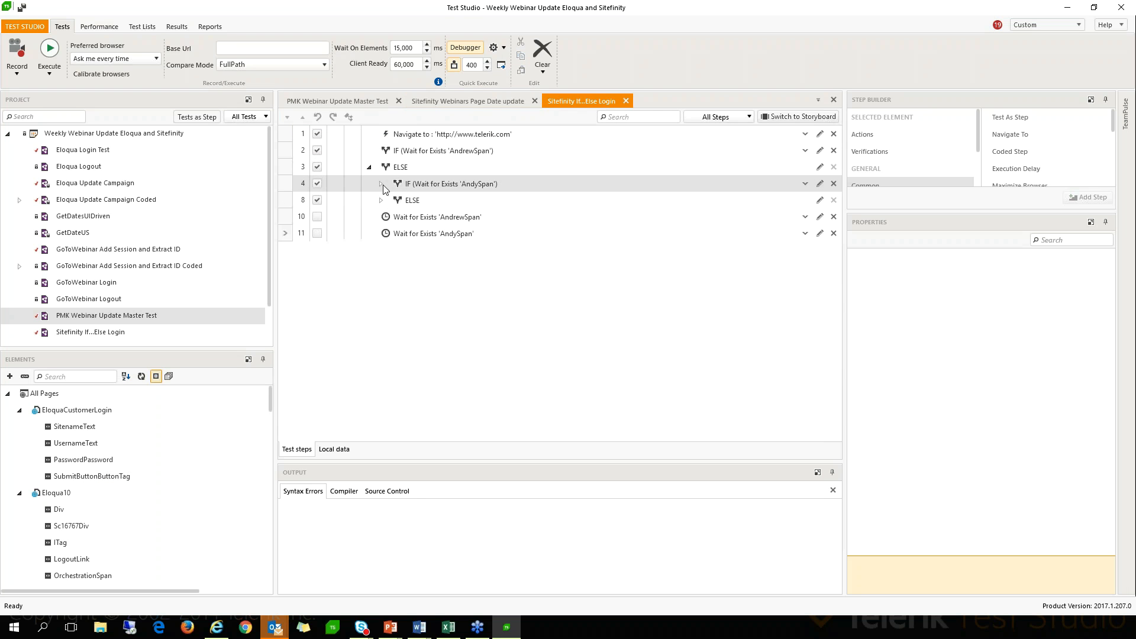
left_click(381, 184)
left_click(381, 250)
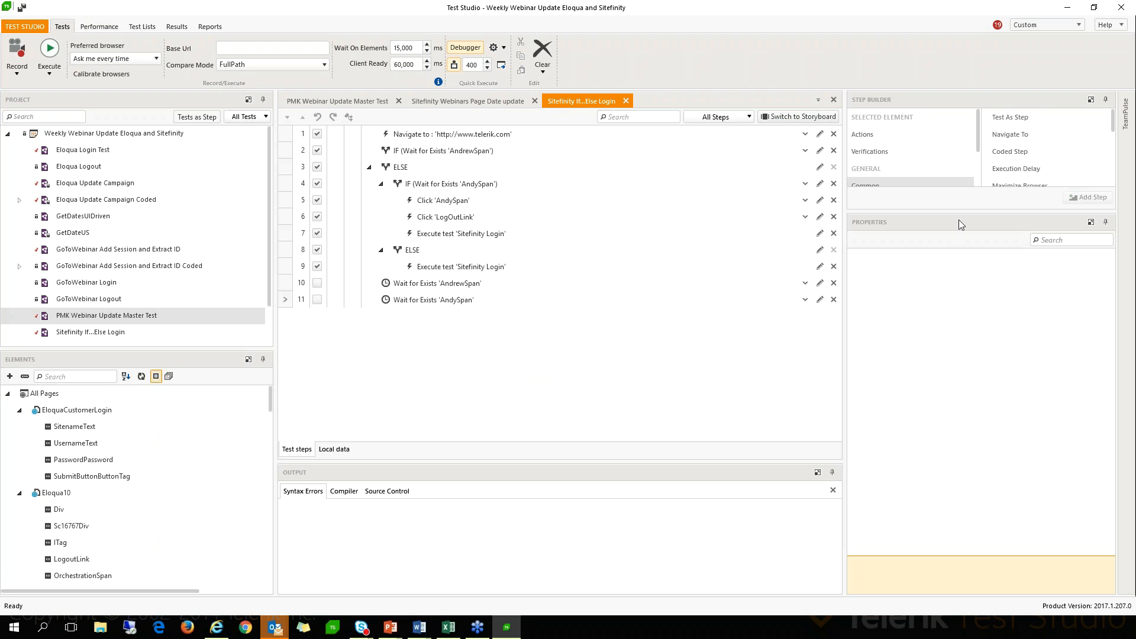
left_click_drag(960, 220, 979, 355)
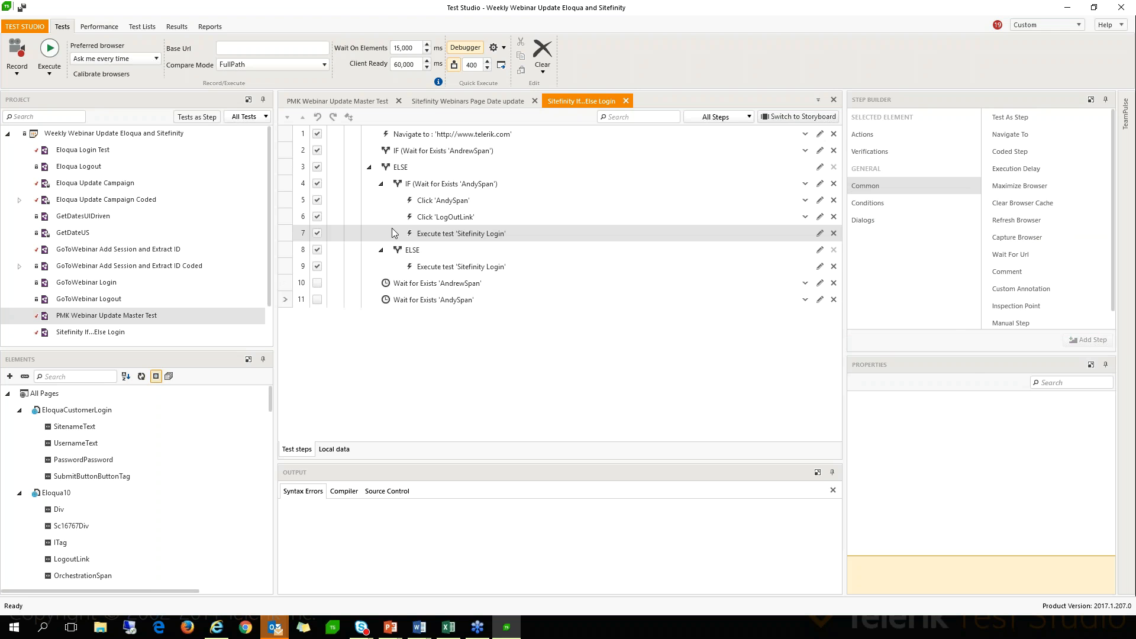
left_click(217, 628)
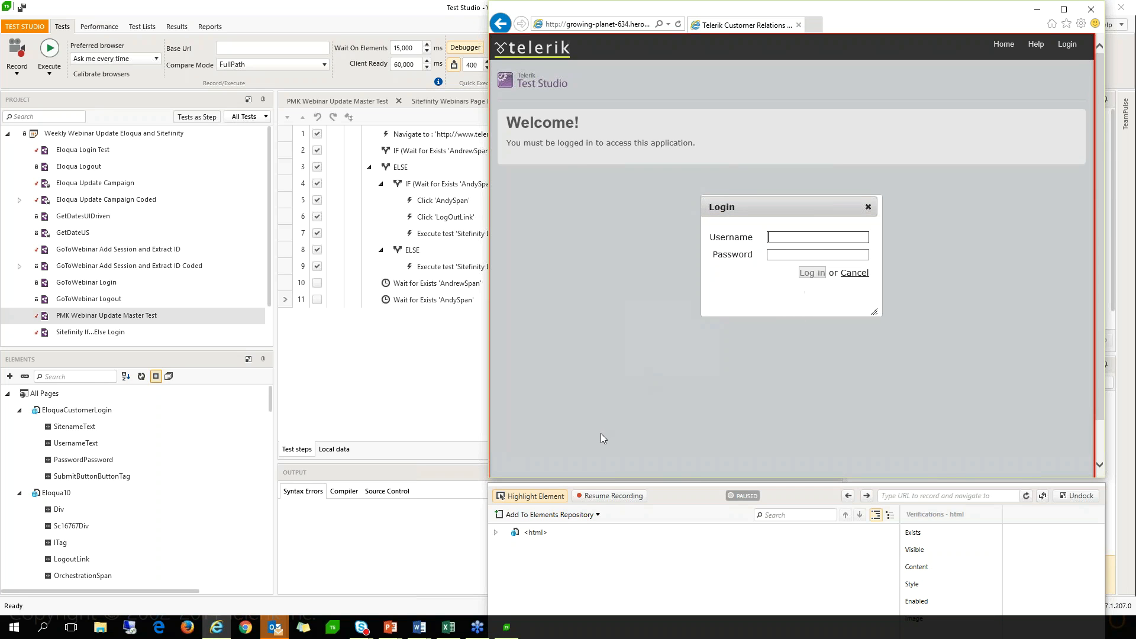
mouse_move(595, 438)
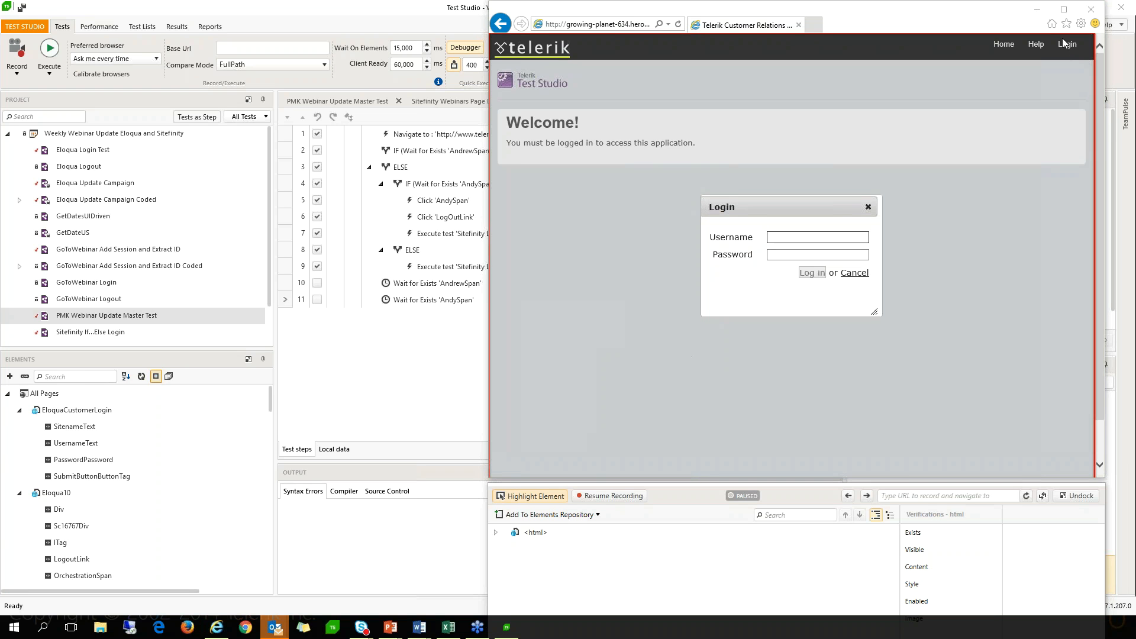
mouse_move(1070, 43)
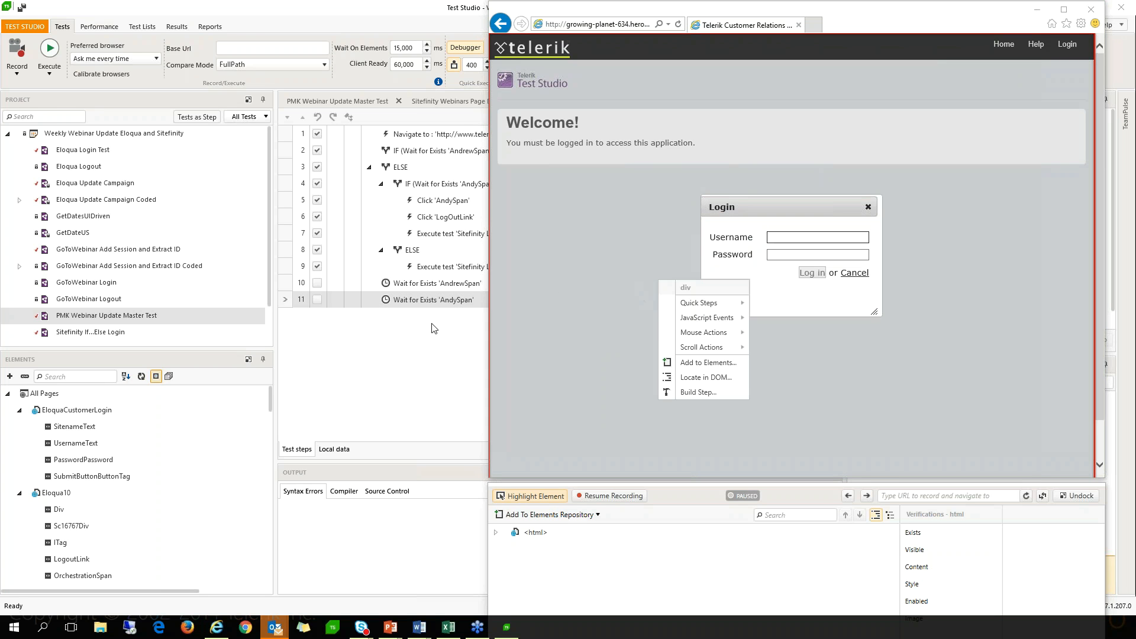
left_click(438, 350)
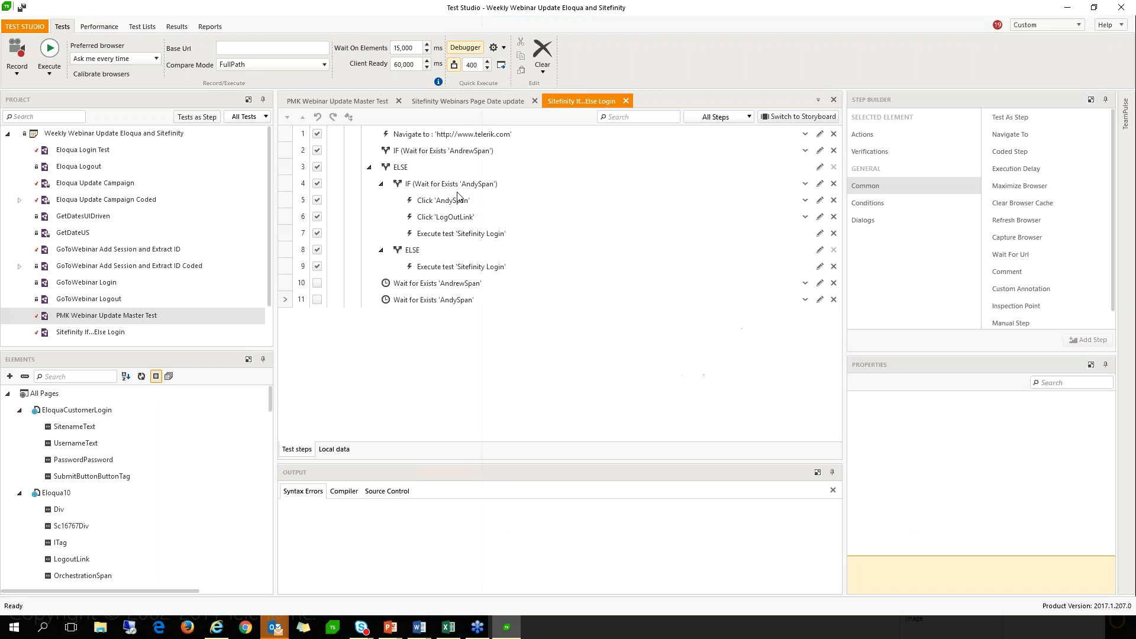
Step: Review the AndrewSpan and AndySpan IF conditions, then return to the Sitefinity Webinars Page Date update test
left_click(458, 153)
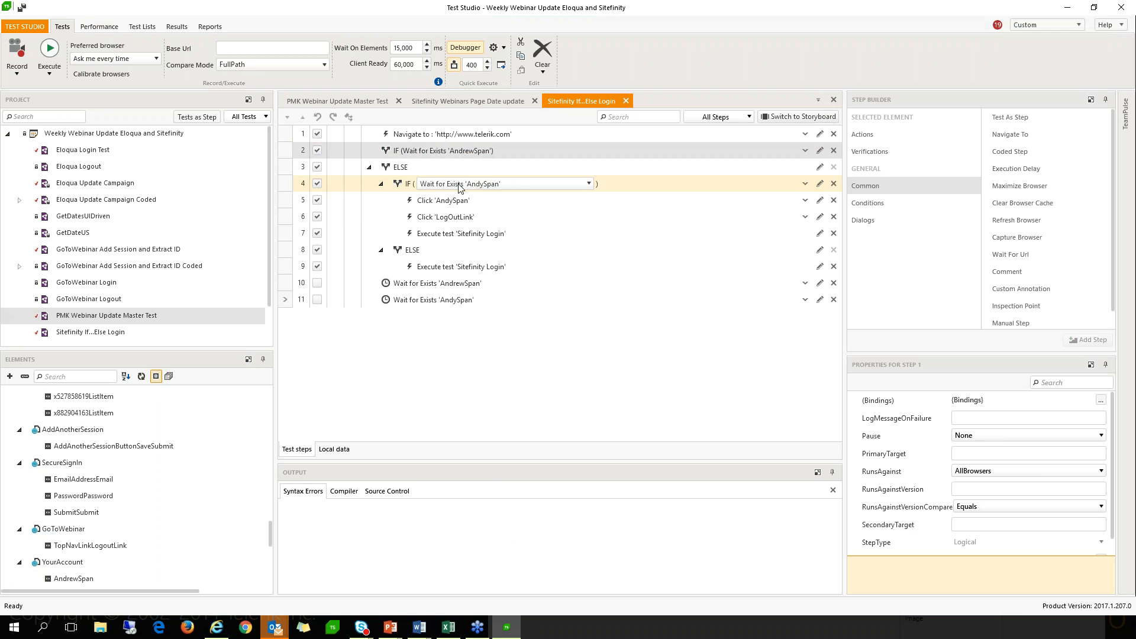
left_click(456, 184)
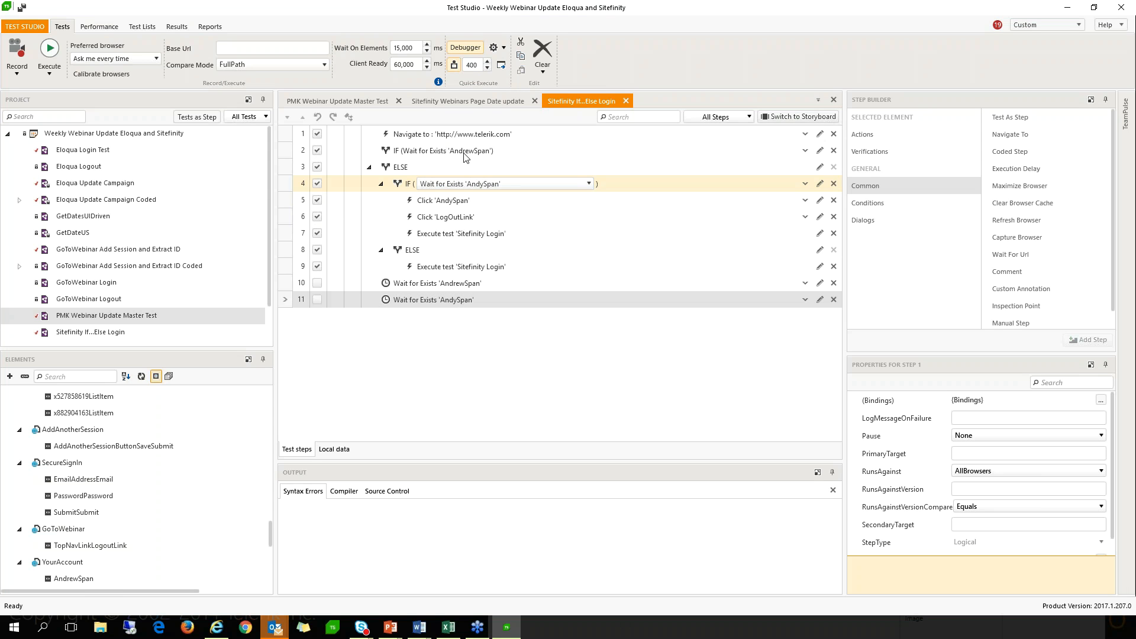
left_click(462, 104)
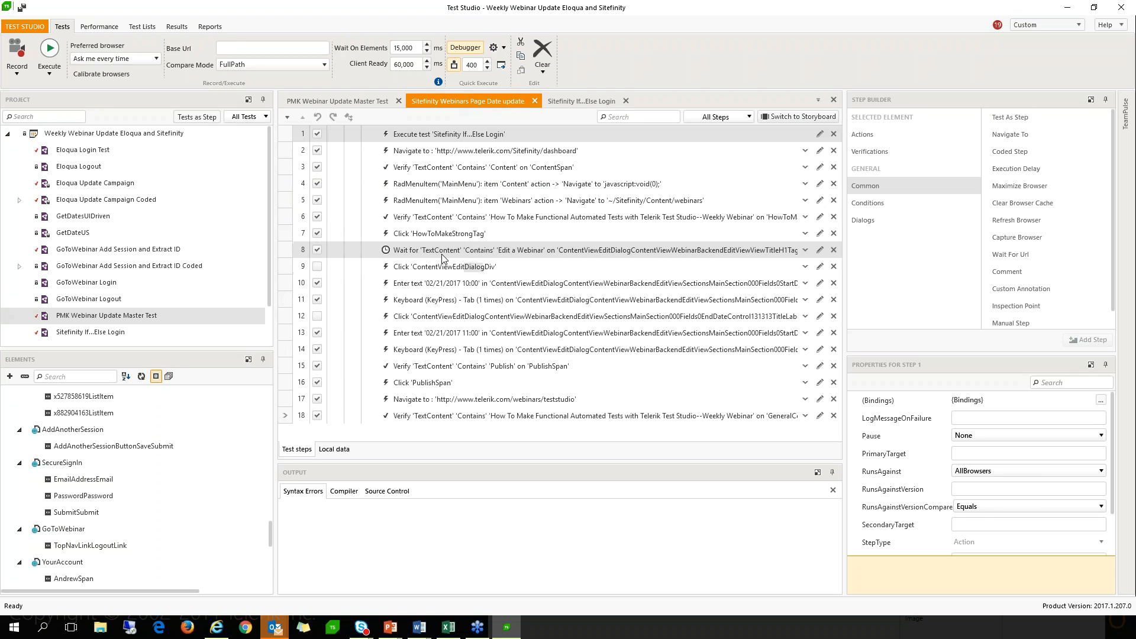
Step: Return to the Sitefinity If...Else Login test to view its IF/ELSE steps
left_click(570, 98)
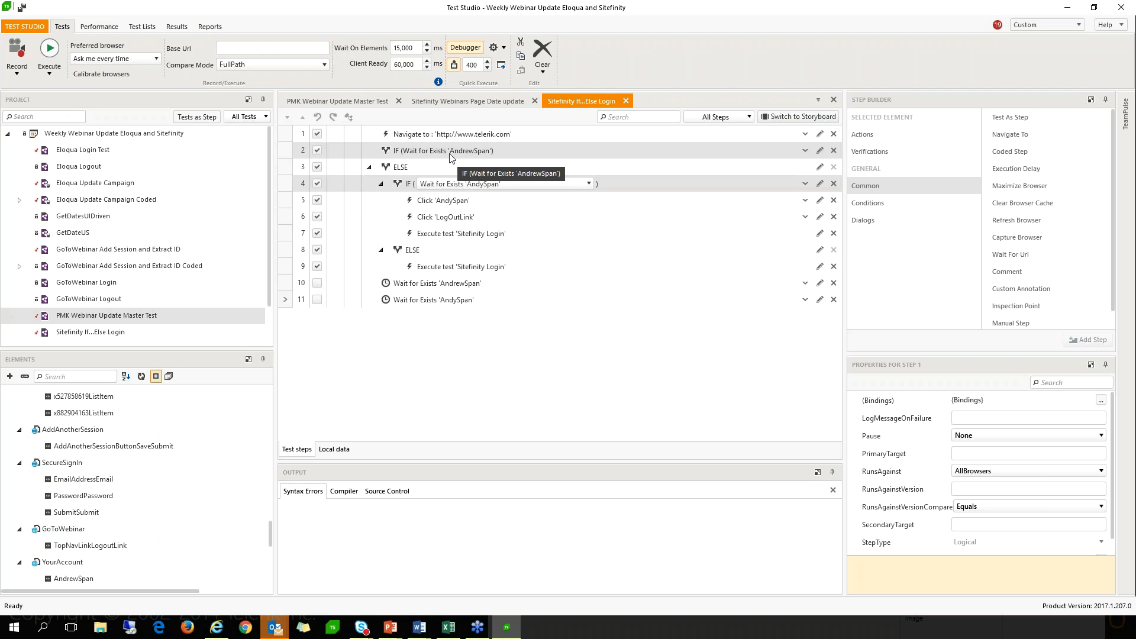
Step: Execute the Sitefinity If...Else Login test using Internet Explorer as the browser
left_click(49, 49)
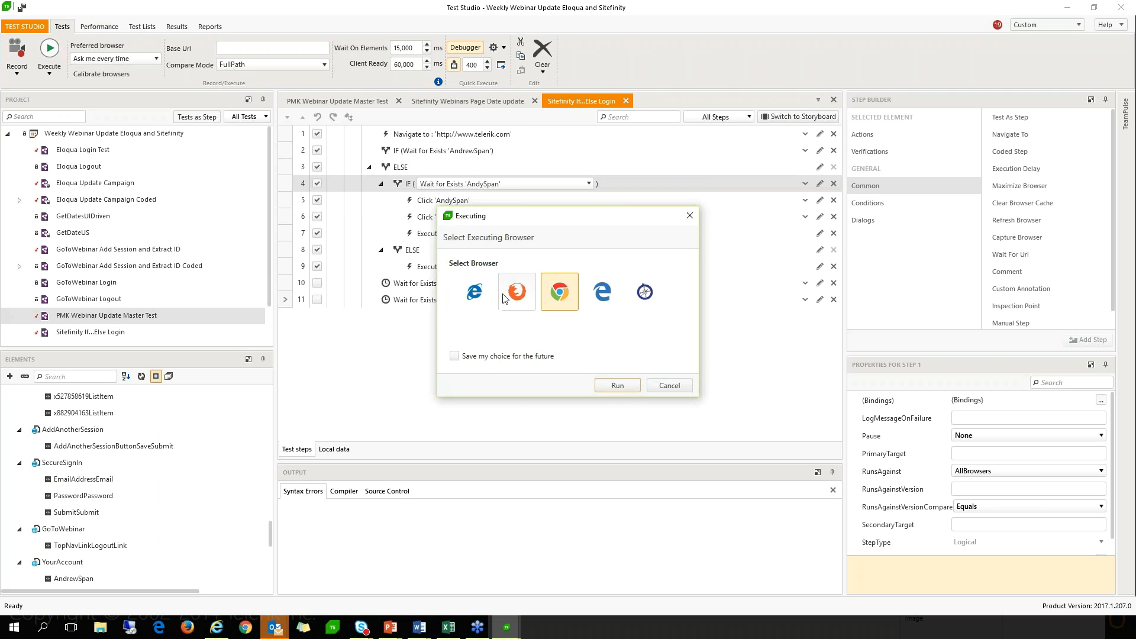
left_click(474, 291)
left_click(615, 387)
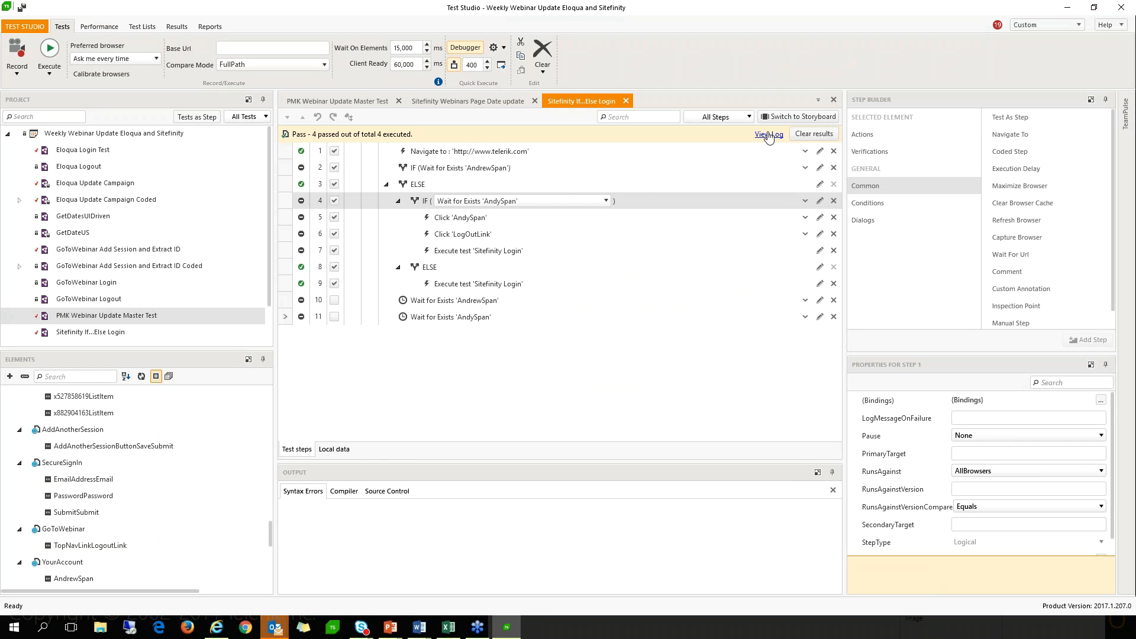
Step: Open the finished run's test log, enlarge it, and read through to the overall Pass
left_click(769, 134)
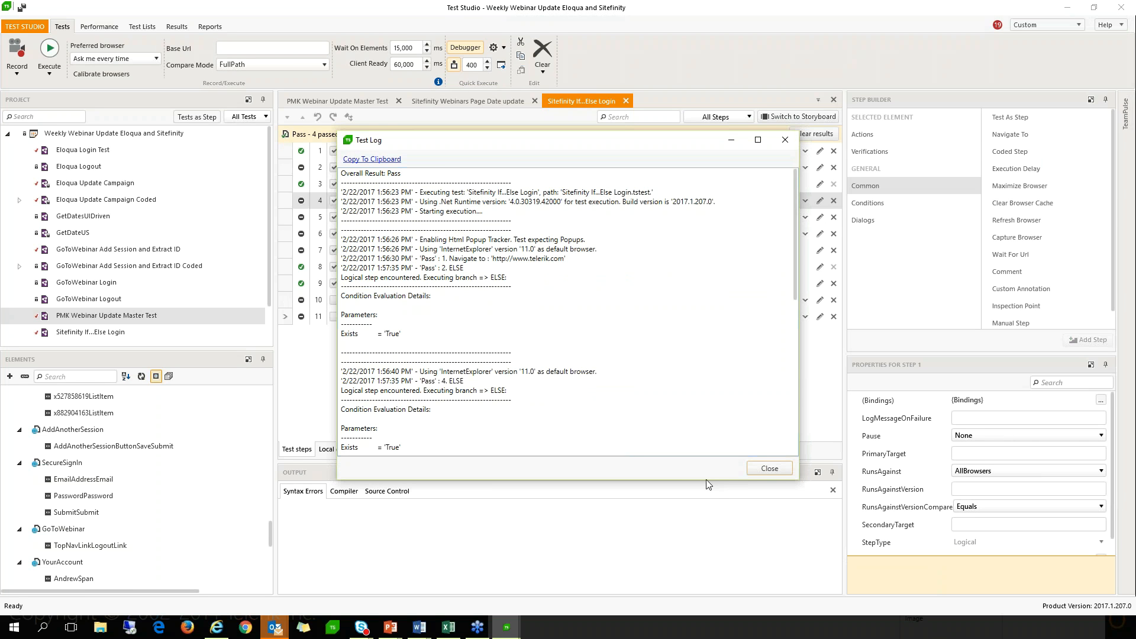
left_click_drag(713, 481, 713, 595)
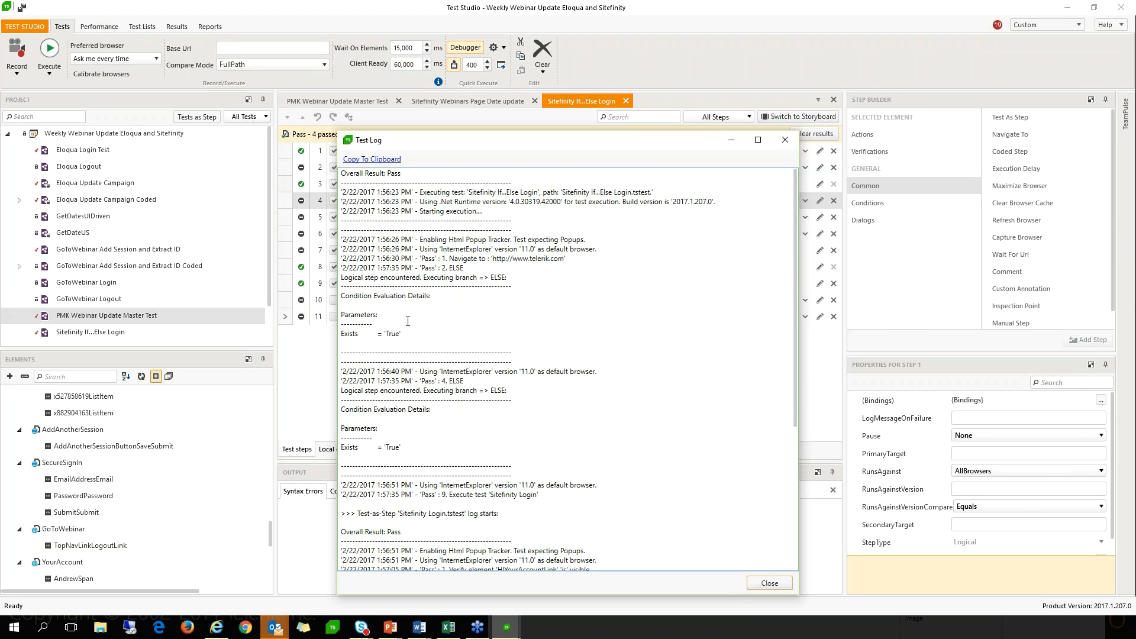
scroll(408, 321, "down", 3)
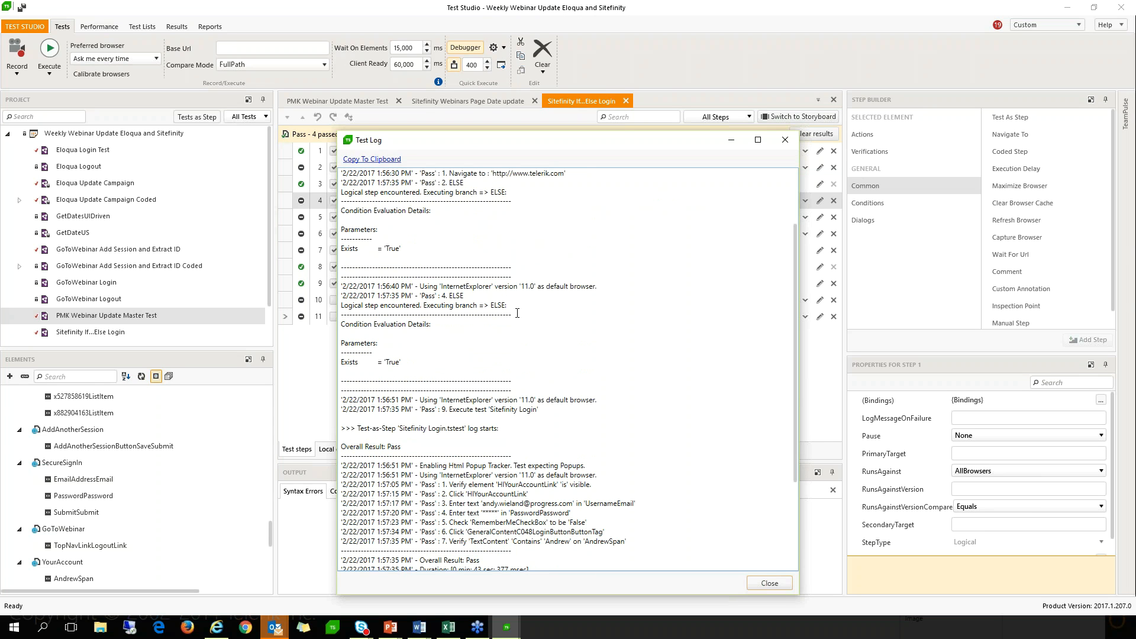
scroll(517, 313, "down", 1)
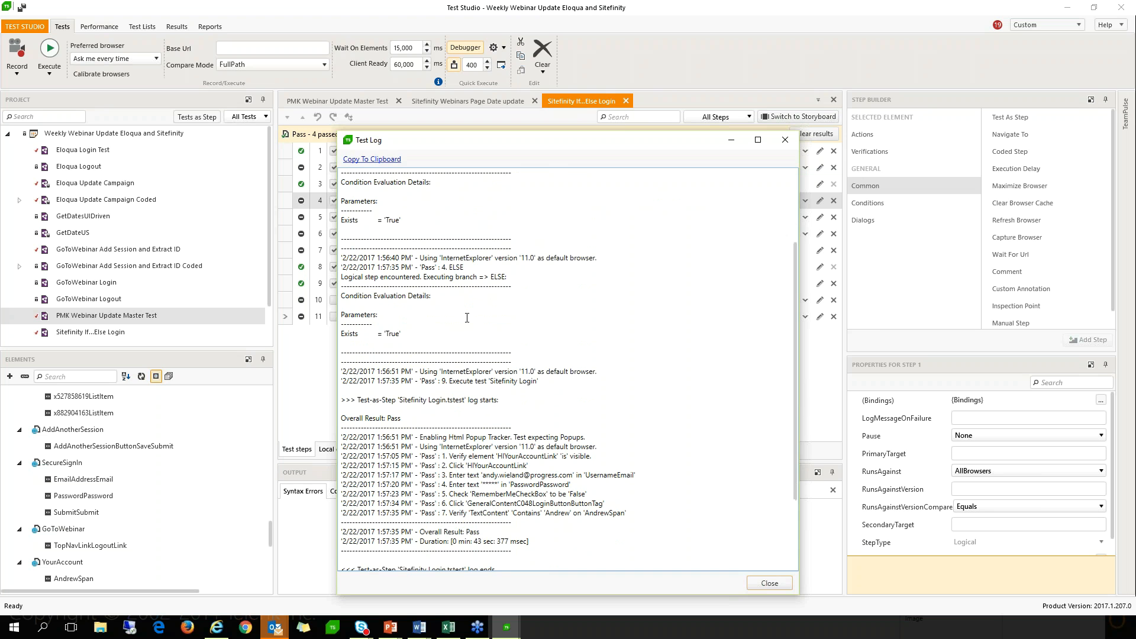
scroll(467, 318, "down", 4)
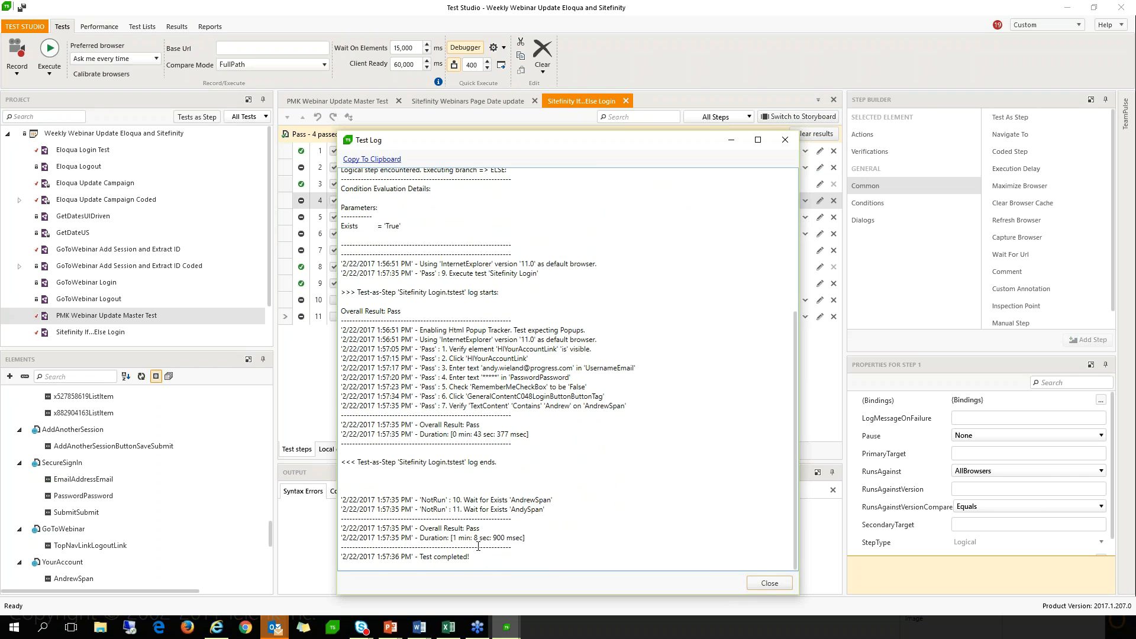
Step: Close the test log and rerun the test in Internet Explorer
left_click(770, 583)
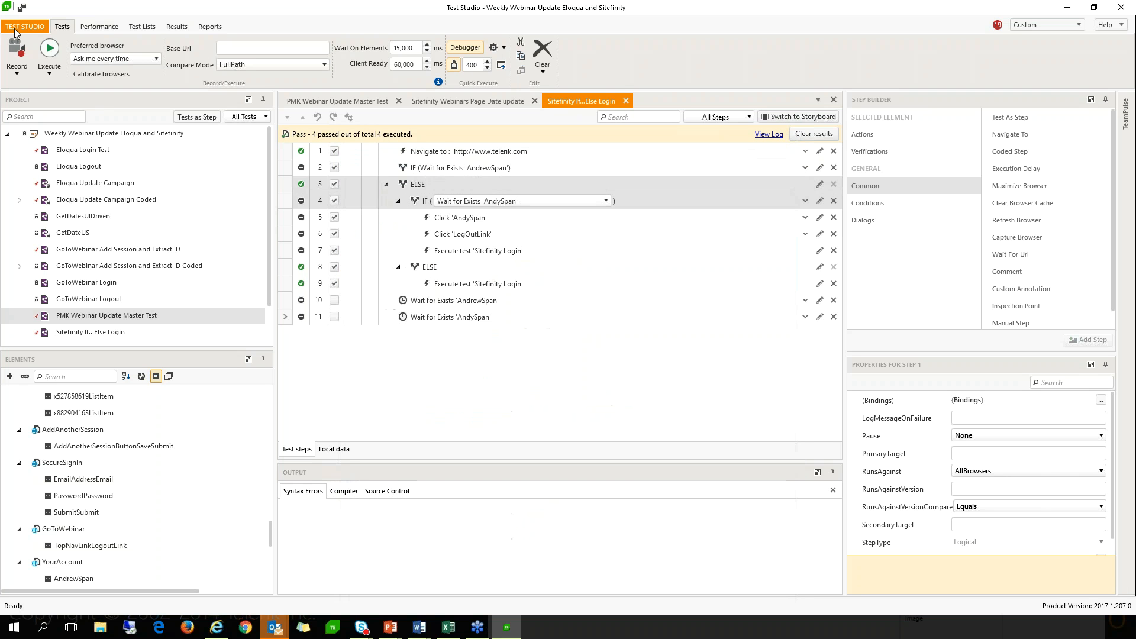
left_click(49, 50)
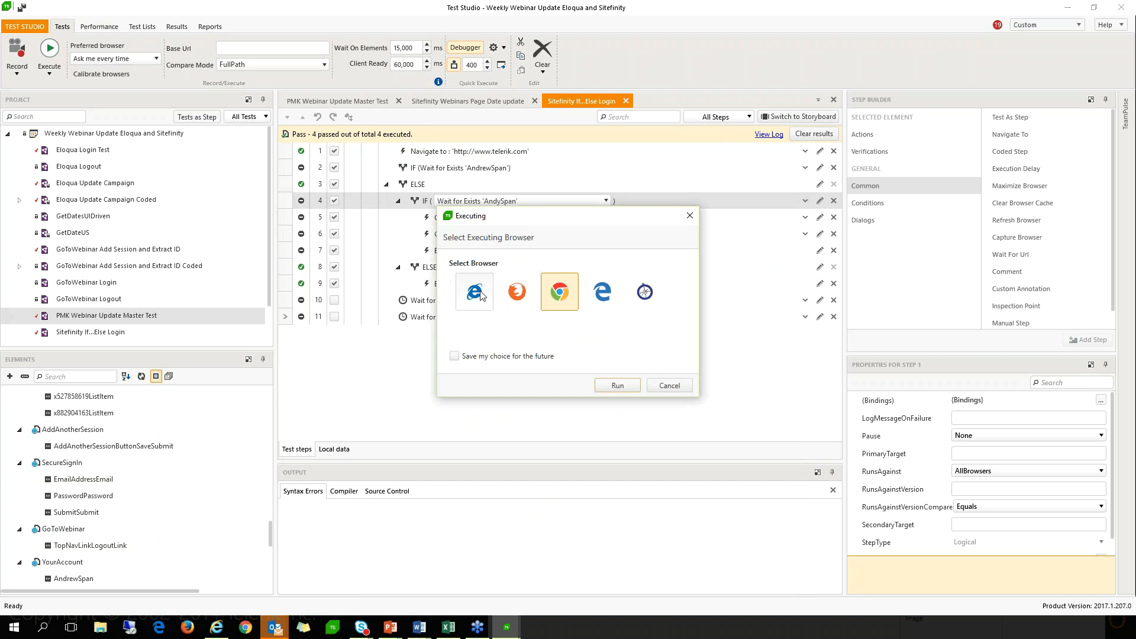
left_click(476, 295)
left_click(619, 388)
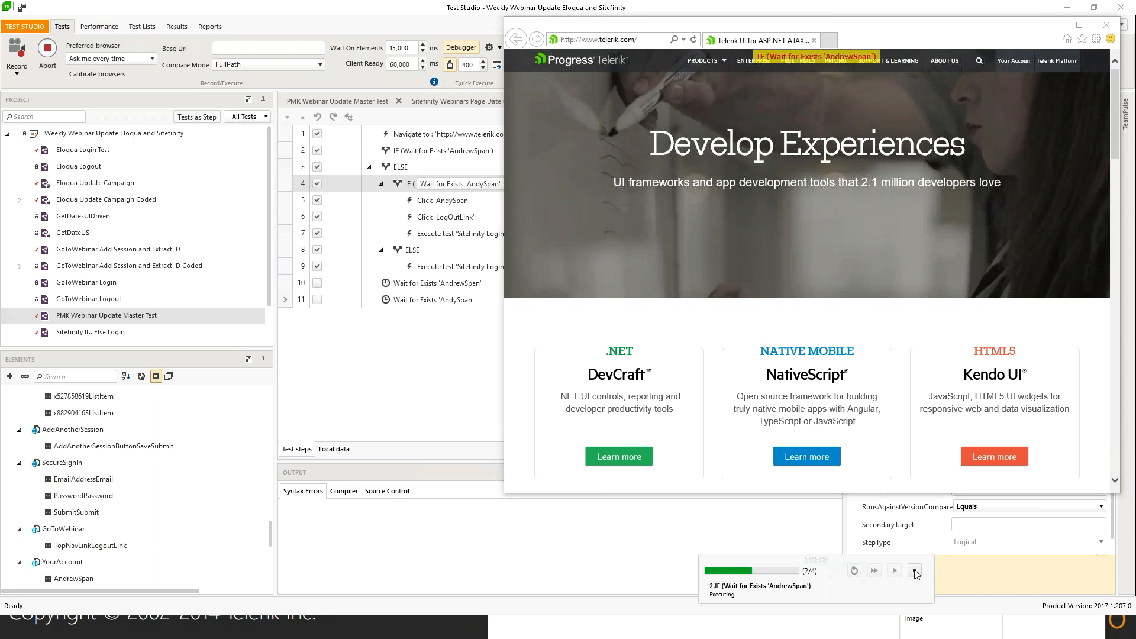
Step: Pause the run, log in to the Telerik account in IE with Keep me logged in off, then stop
left_click(915, 572)
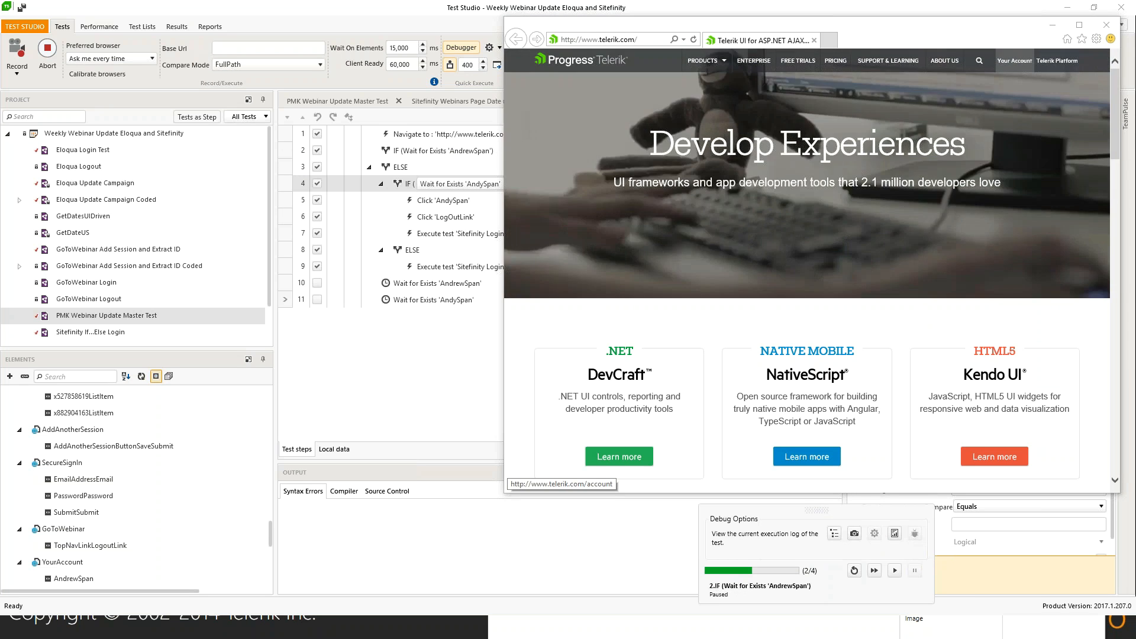
left_click(1015, 61)
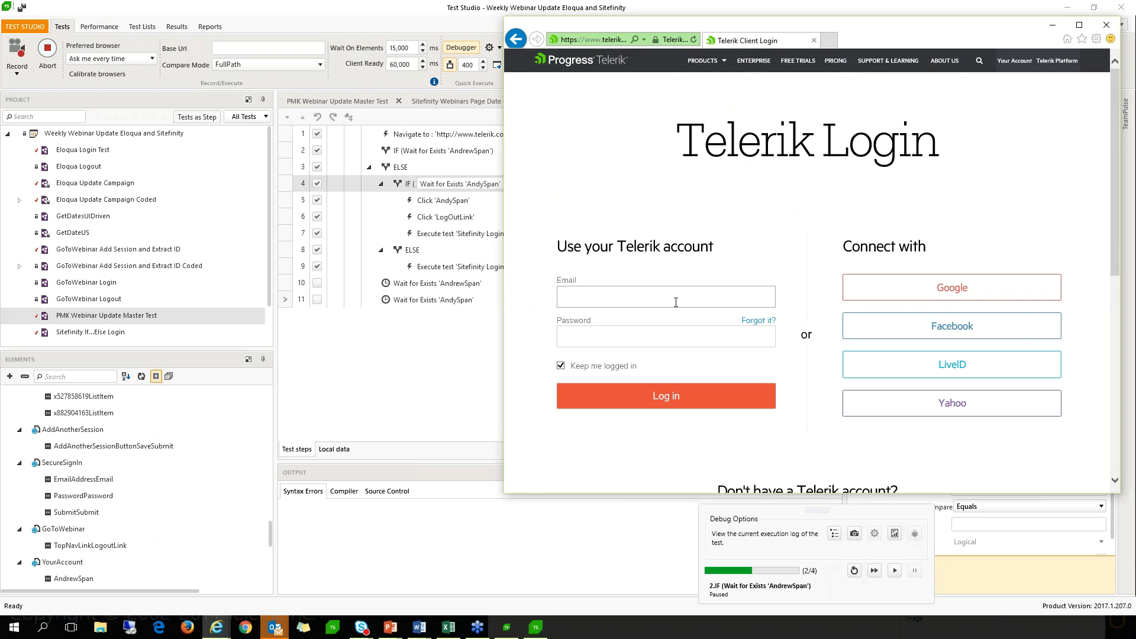
type("andy")
key("Tab")
type("********")
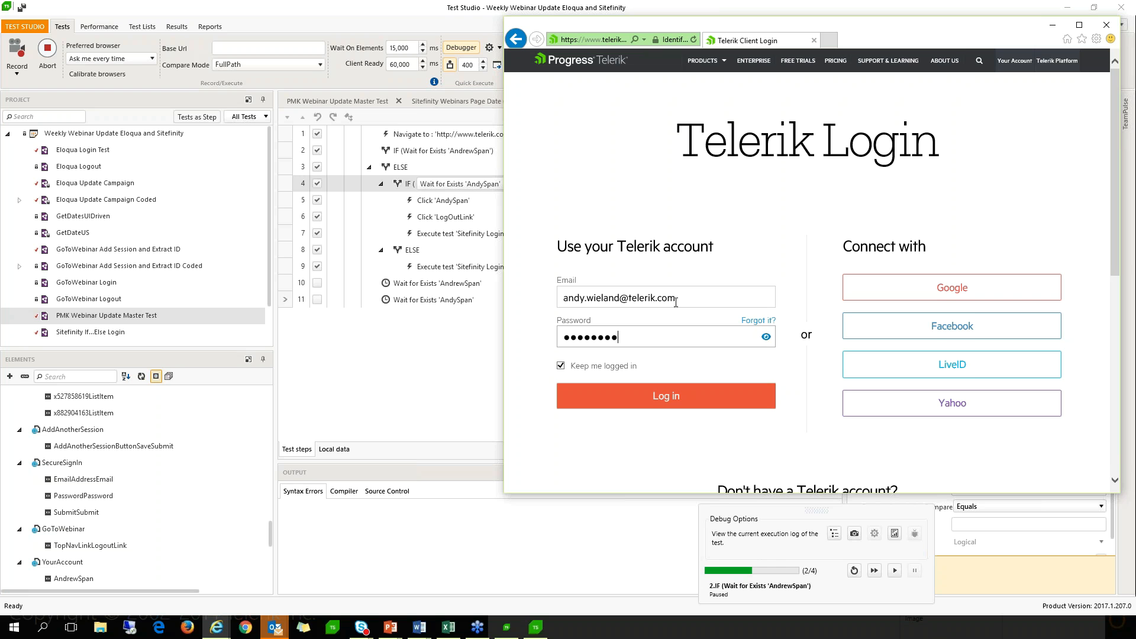
left_click(560, 366)
left_click(619, 400)
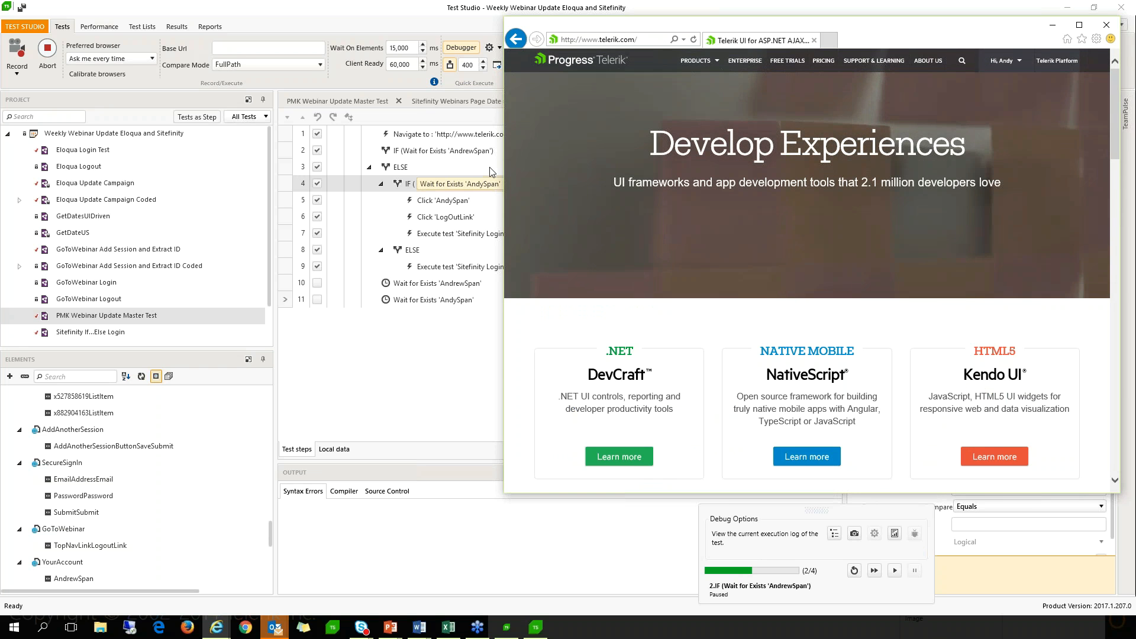
left_click(895, 571)
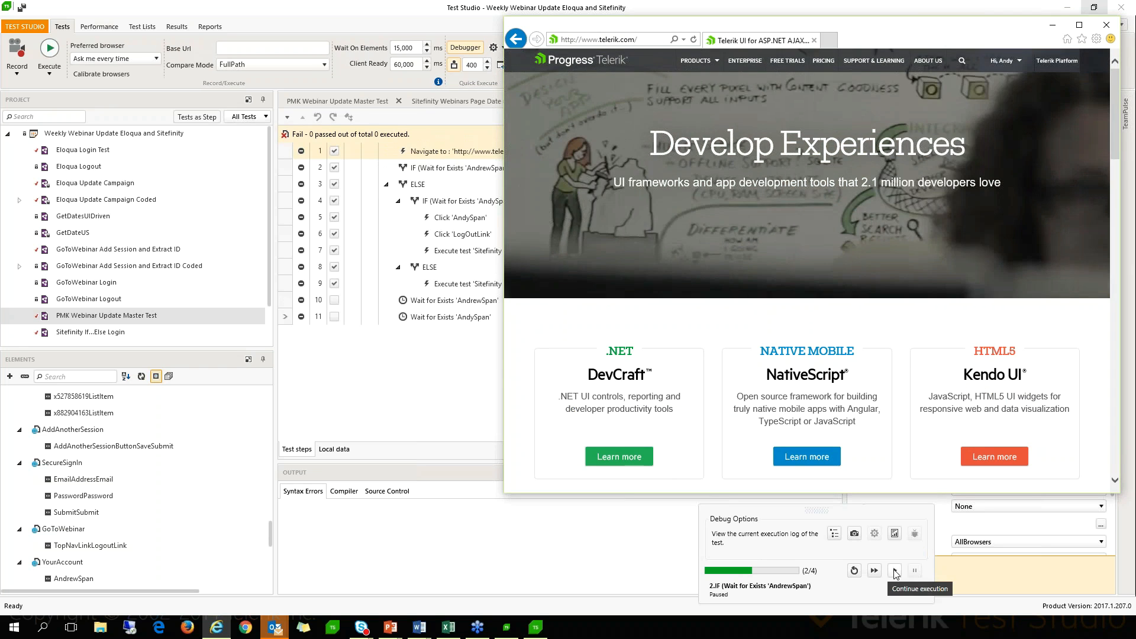
Step: Resume the run, then inspect and dismiss step 3's failure details about 'hlYourAccountLink'
left_click(895, 572)
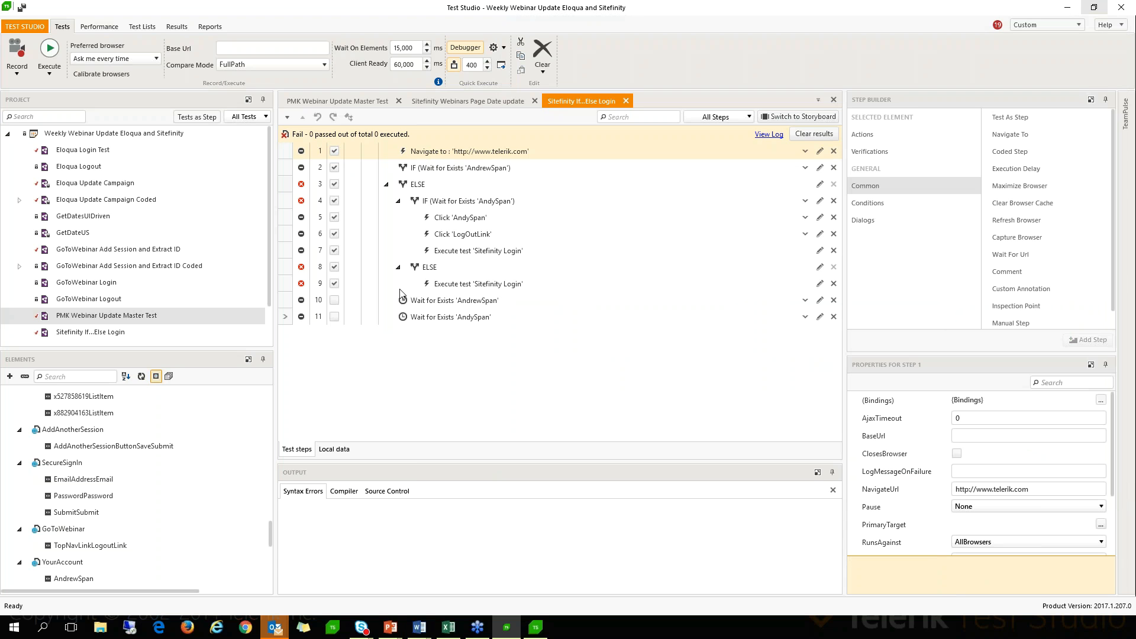
left_click(303, 188)
left_click(303, 187)
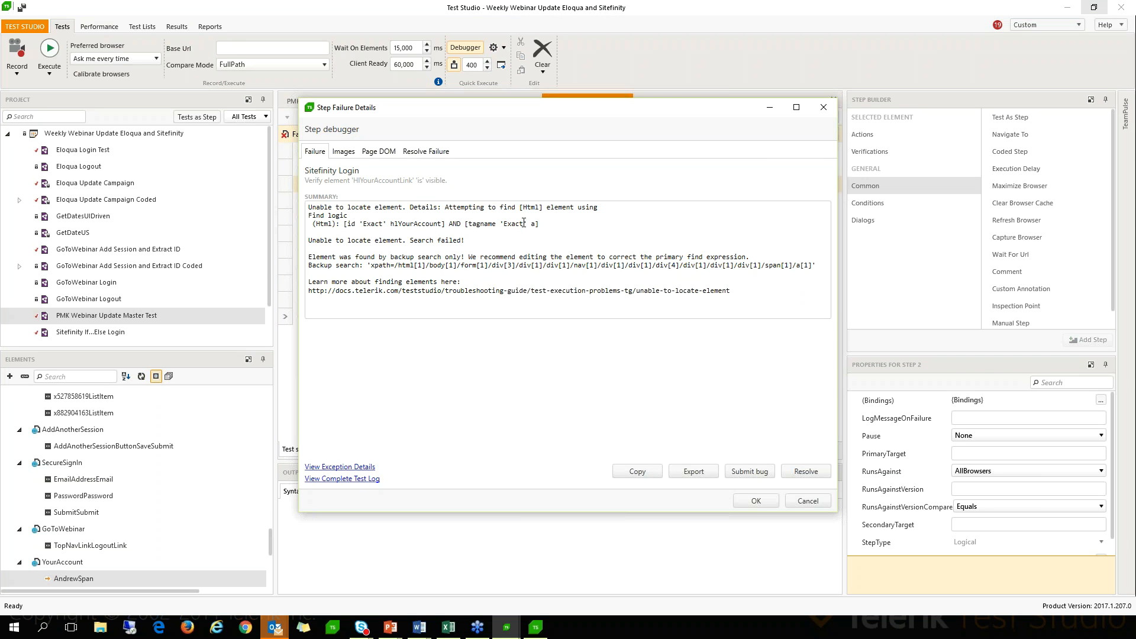
left_click(809, 501)
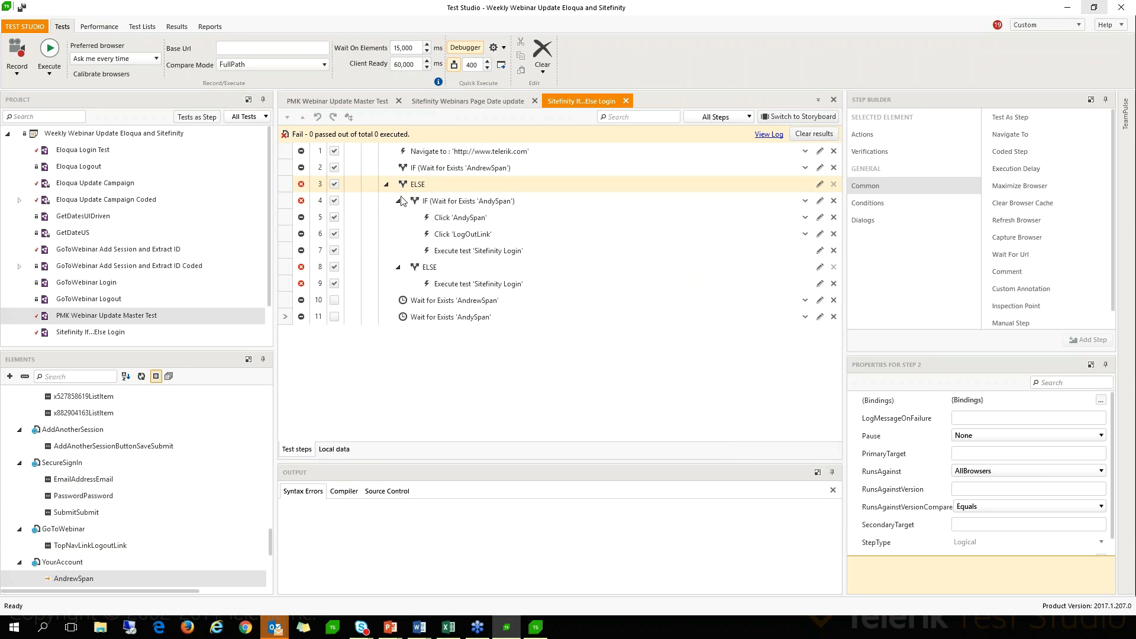
Step: Add an if...else block from Step Builder's Conditions and check the new IF's empty verification list
left_click(868, 204)
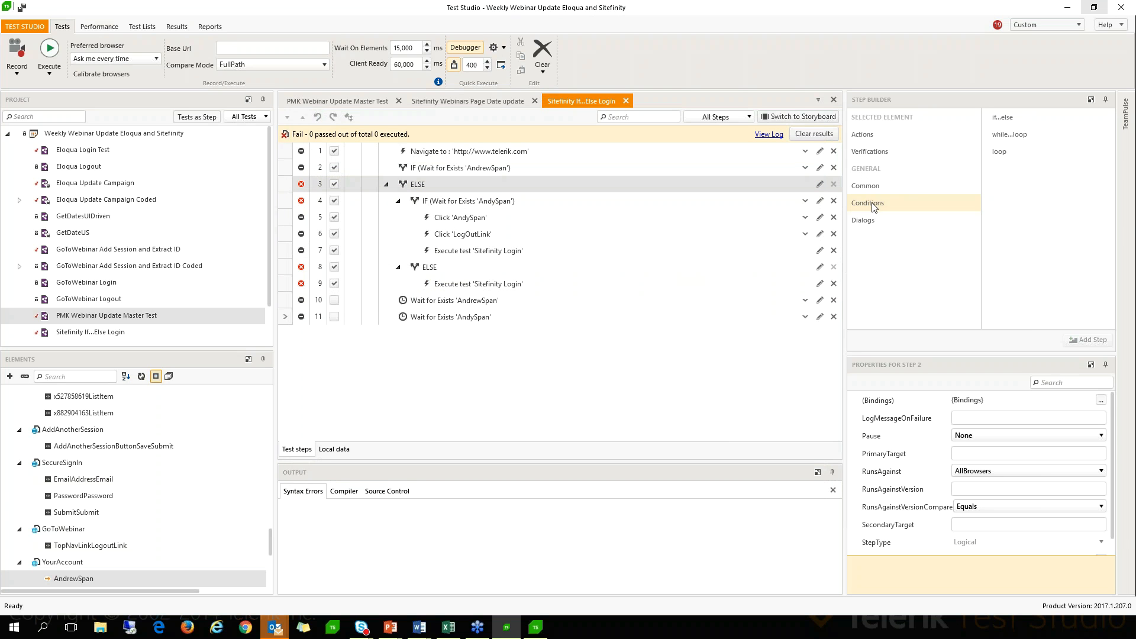
double_click(1004, 118)
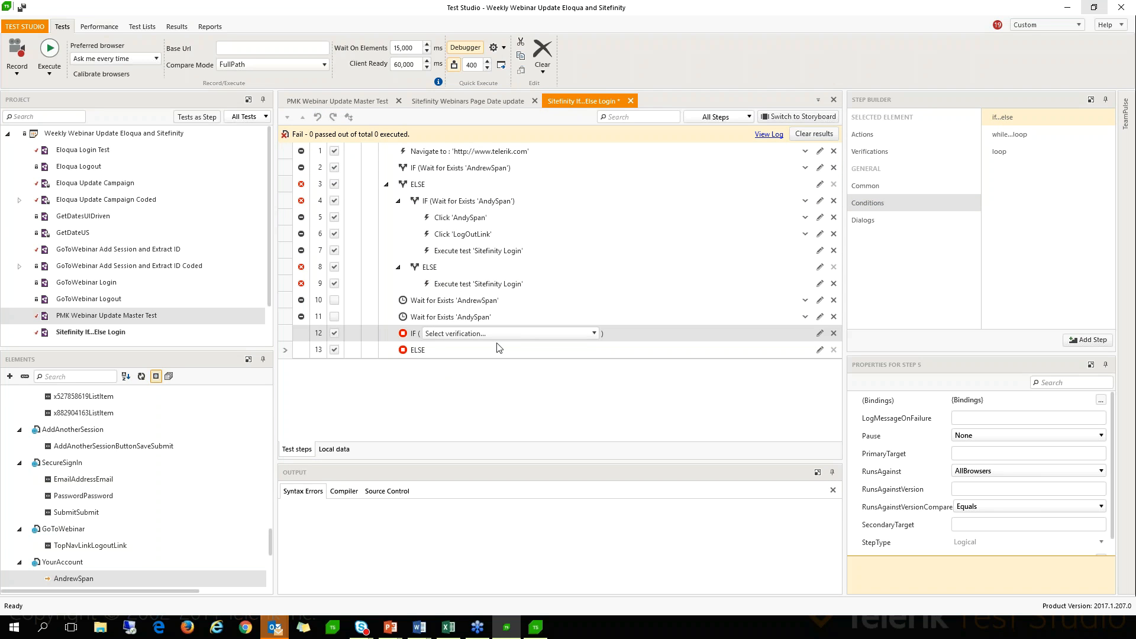
left_click(524, 334)
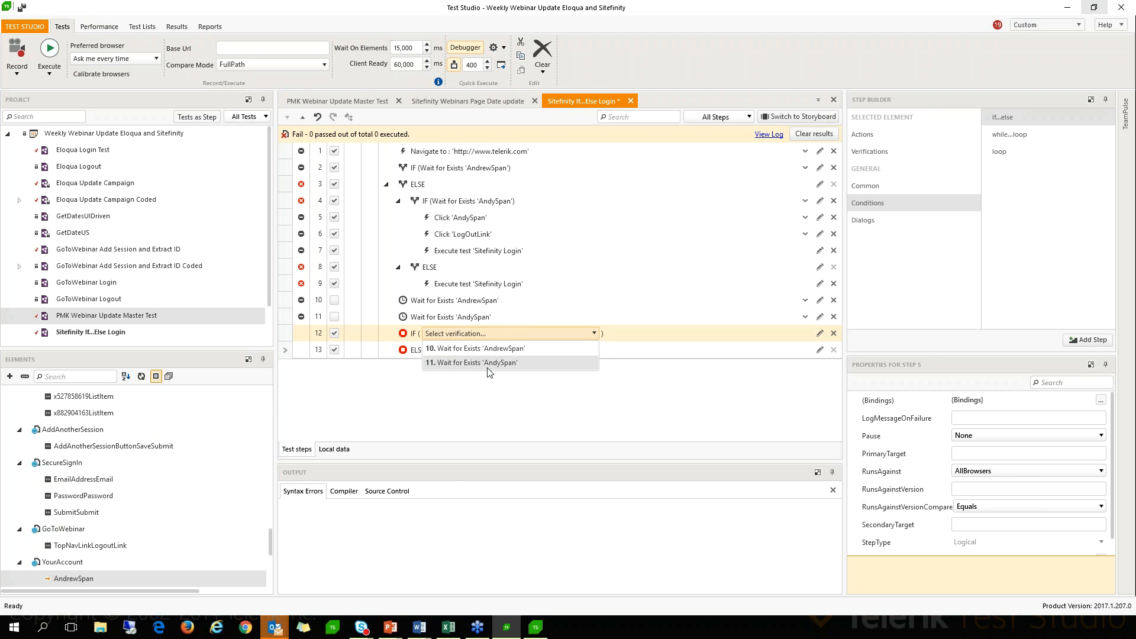
left_click(446, 335)
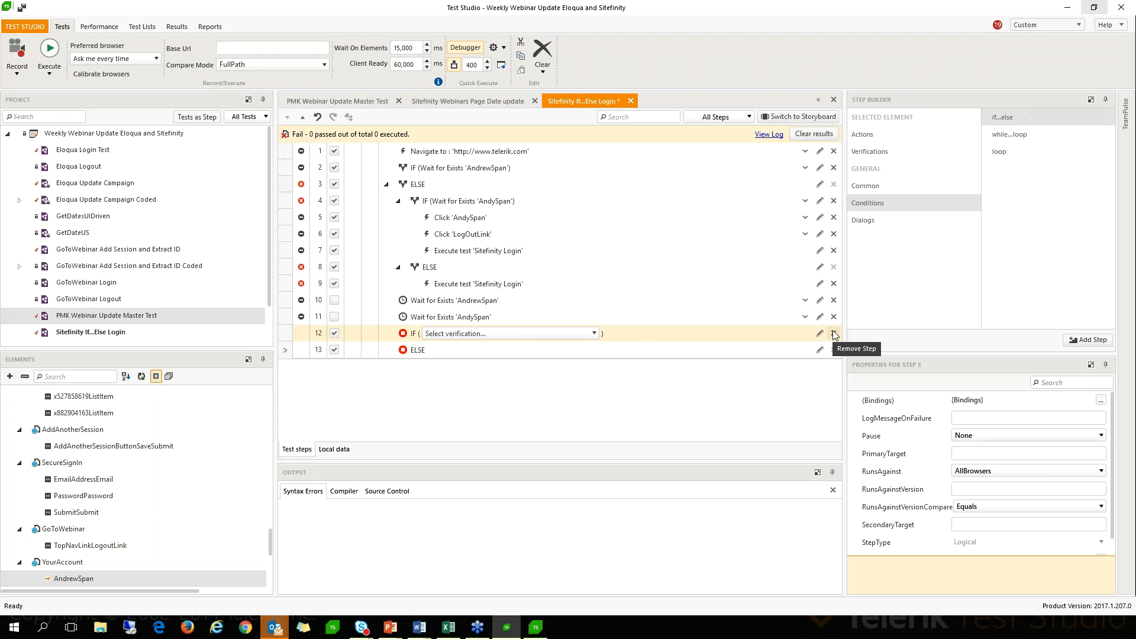
Step: Set the new IF's condition to the AndrewSpan wait and move the AndySpan wait inside it
left_click(588, 335)
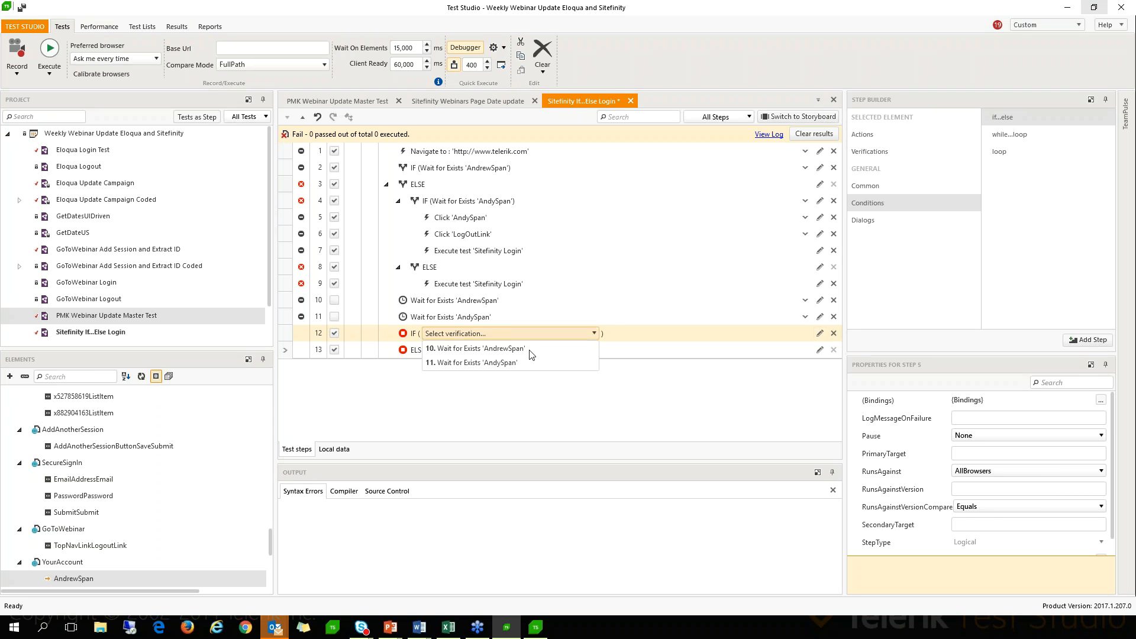
left_click(497, 350)
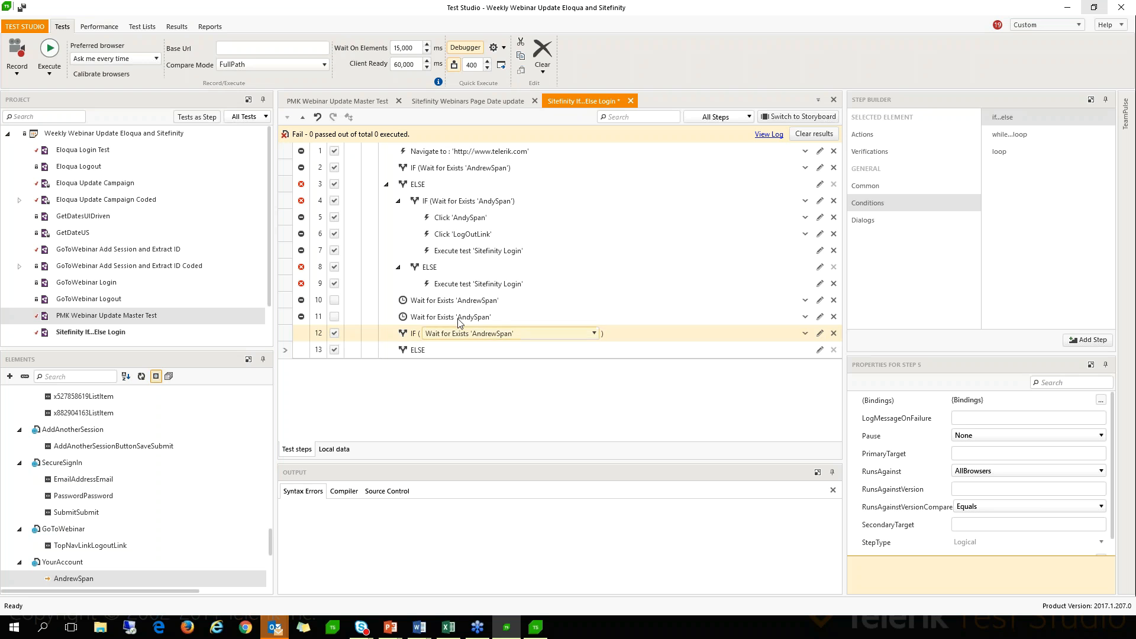
left_click_drag(460, 322, 511, 336)
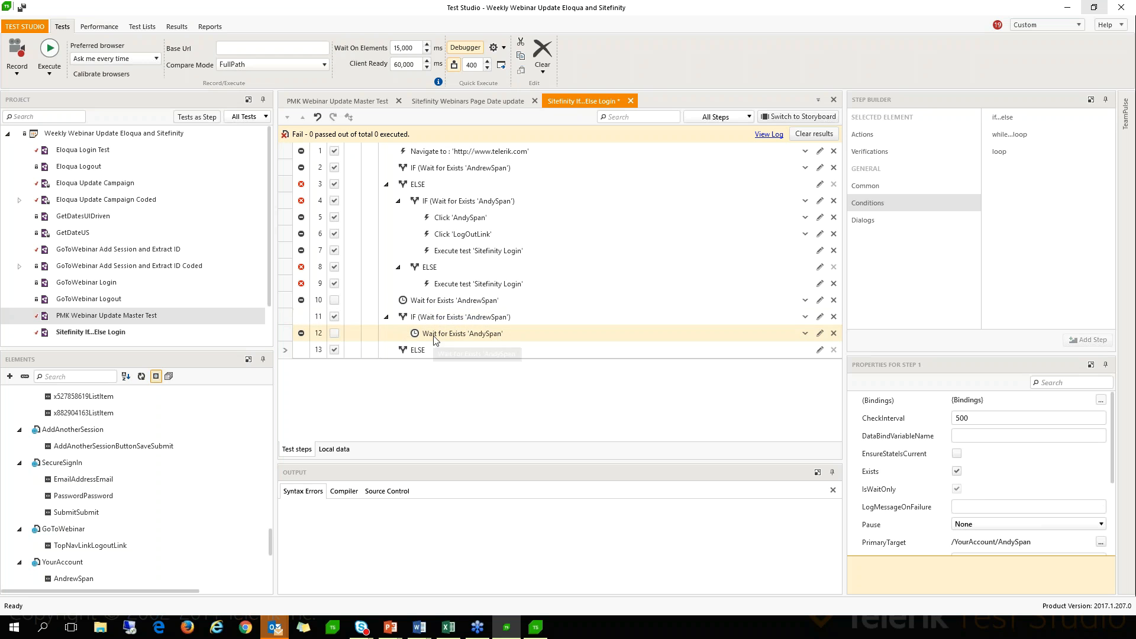
Step: Try moving and toggling the AndrewSpan wait step, then undo the last move
left_click_drag(455, 302, 430, 366)
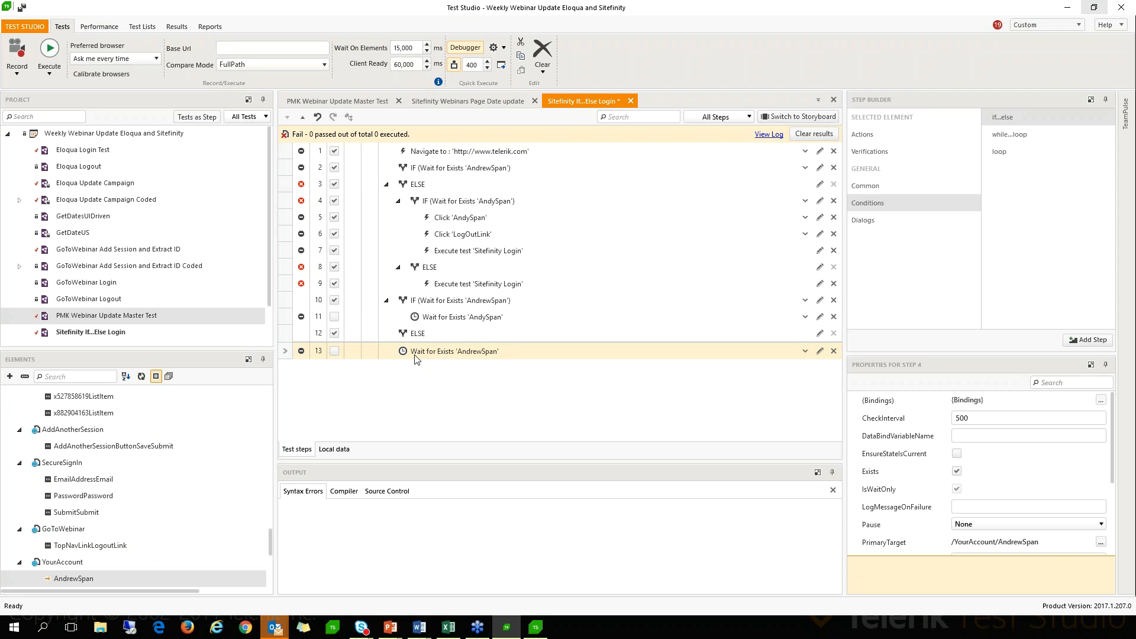
left_click(335, 351)
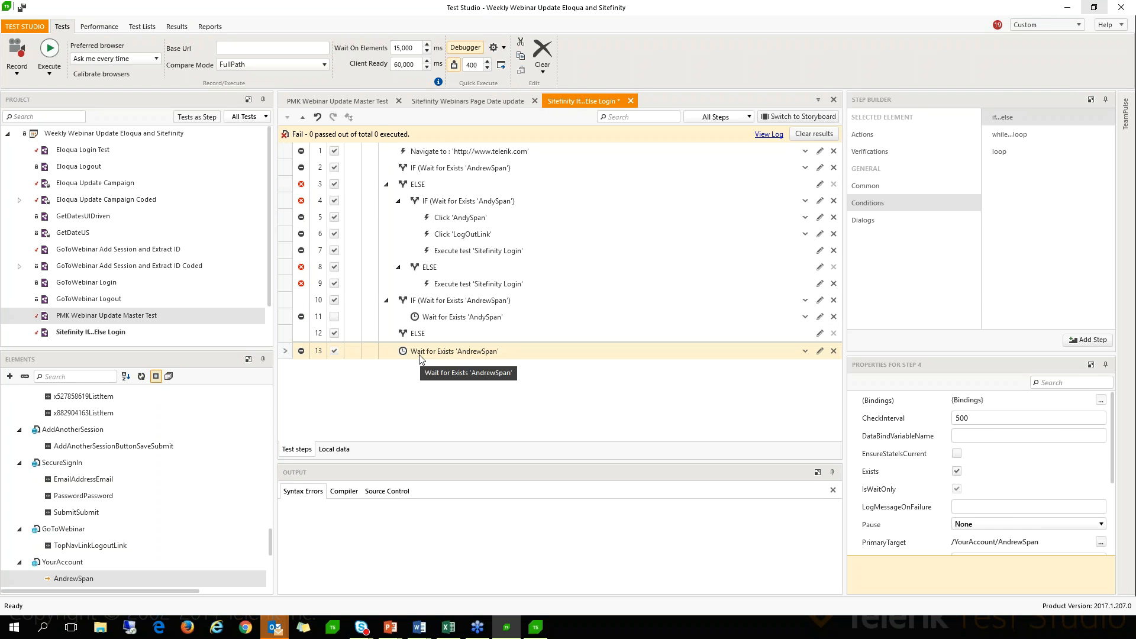
left_click(335, 352)
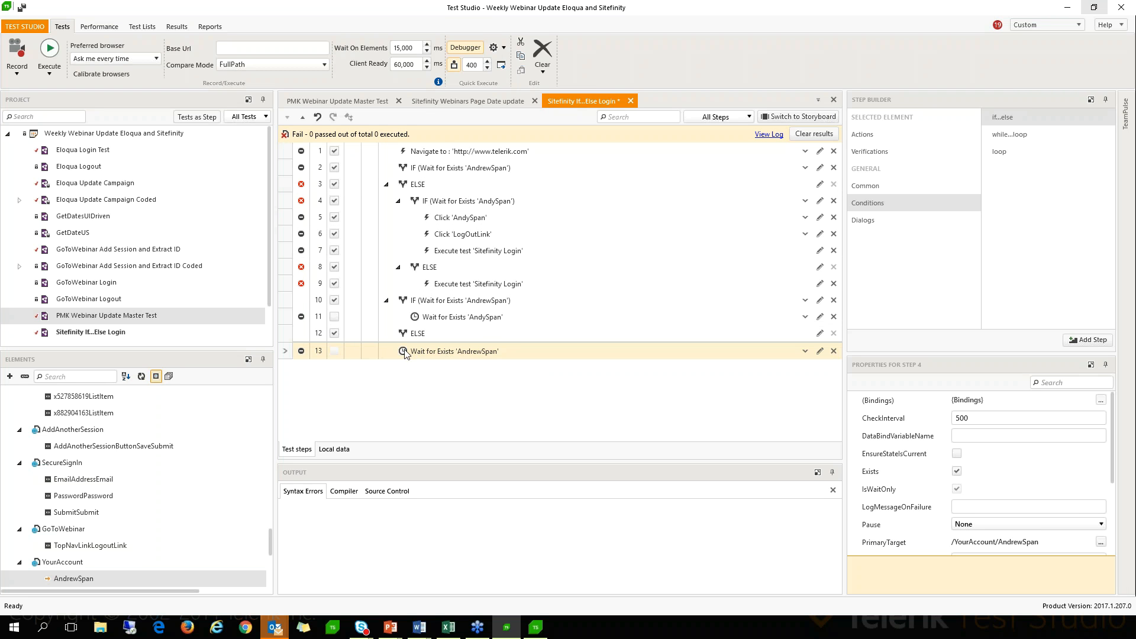
left_click_drag(407, 354, 417, 336)
left_click(319, 119)
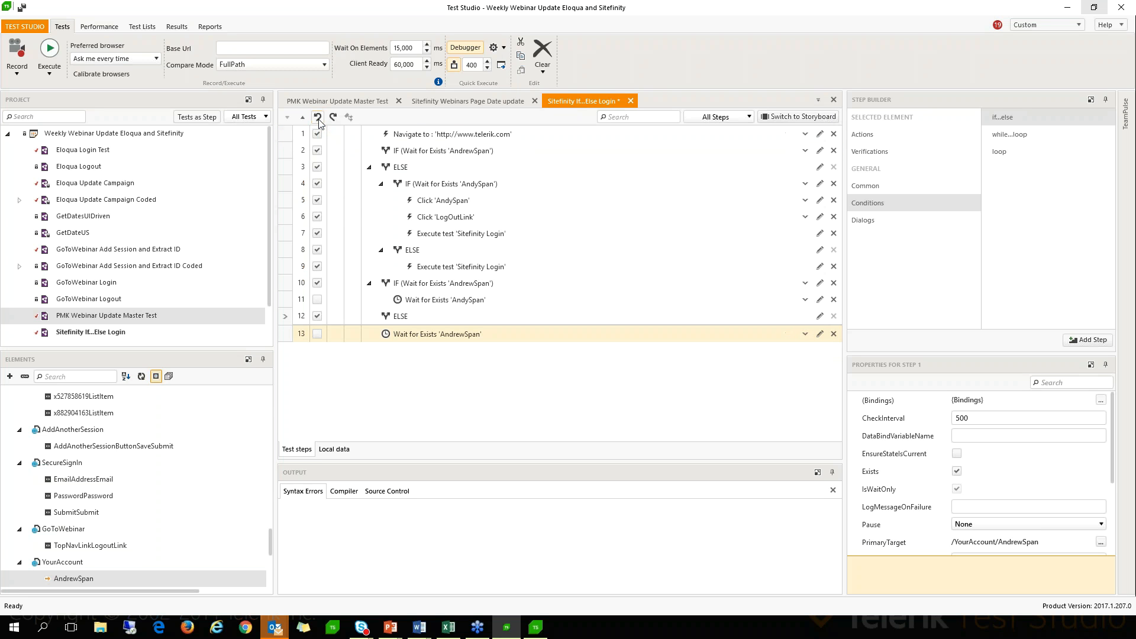